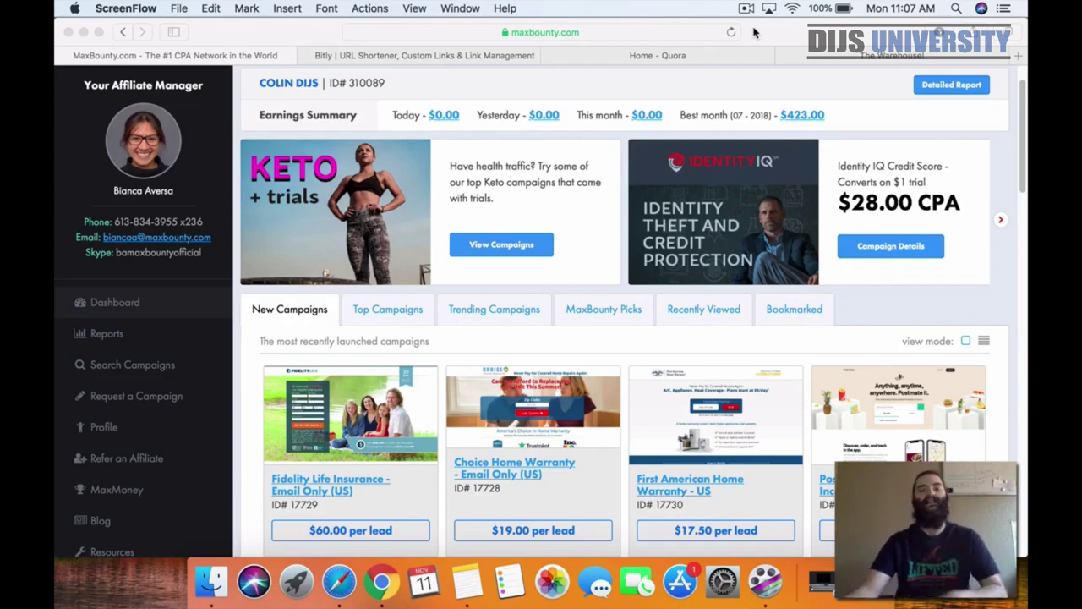
- Look through the newly launched campaigns and their per-lead payouts on the dashboard
scroll(744, 125, "down", 2)
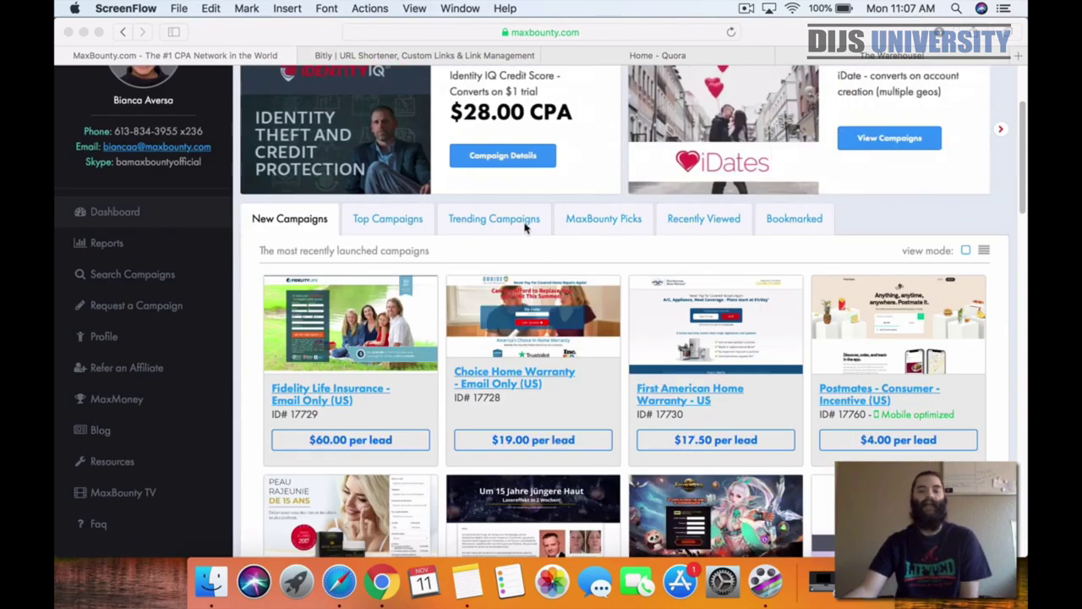
scroll(507, 233, "up", 4)
scroll(249, 265, "down", 1)
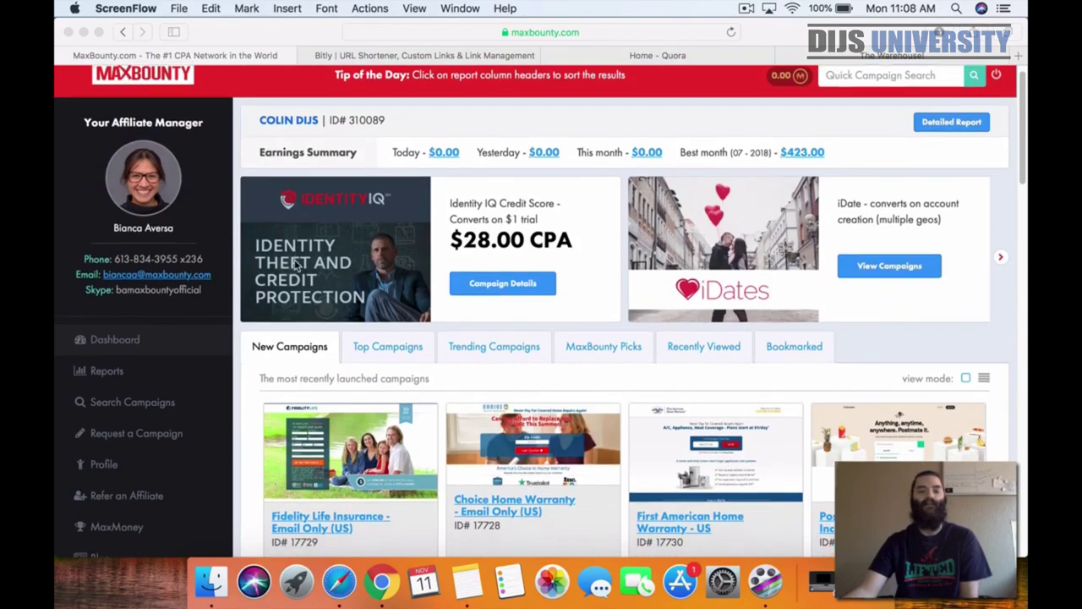
scroll(249, 266, "down", 2)
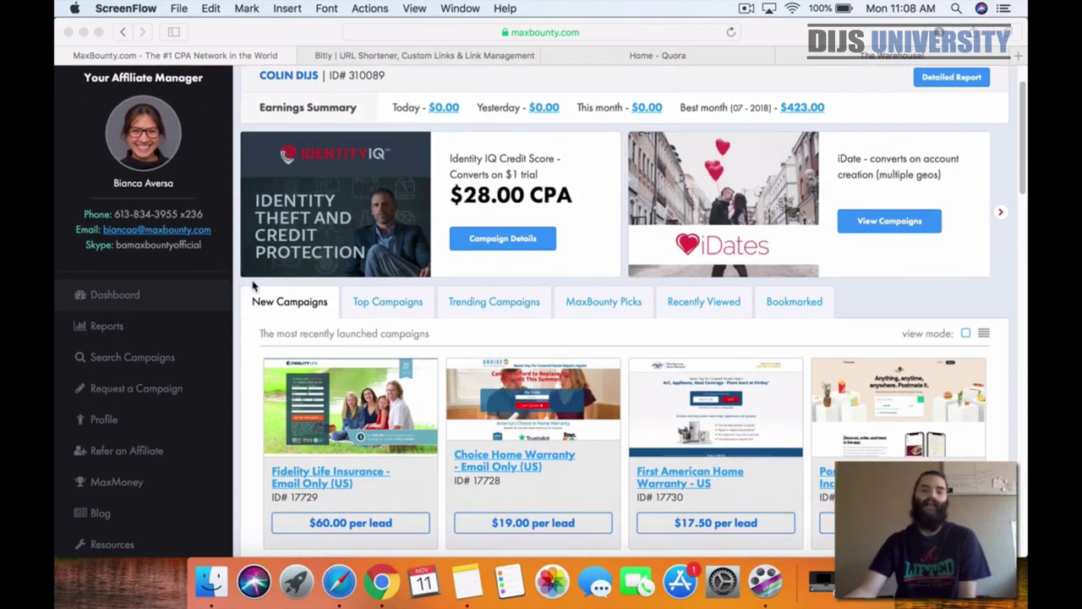
scroll(263, 322, "down", 10)
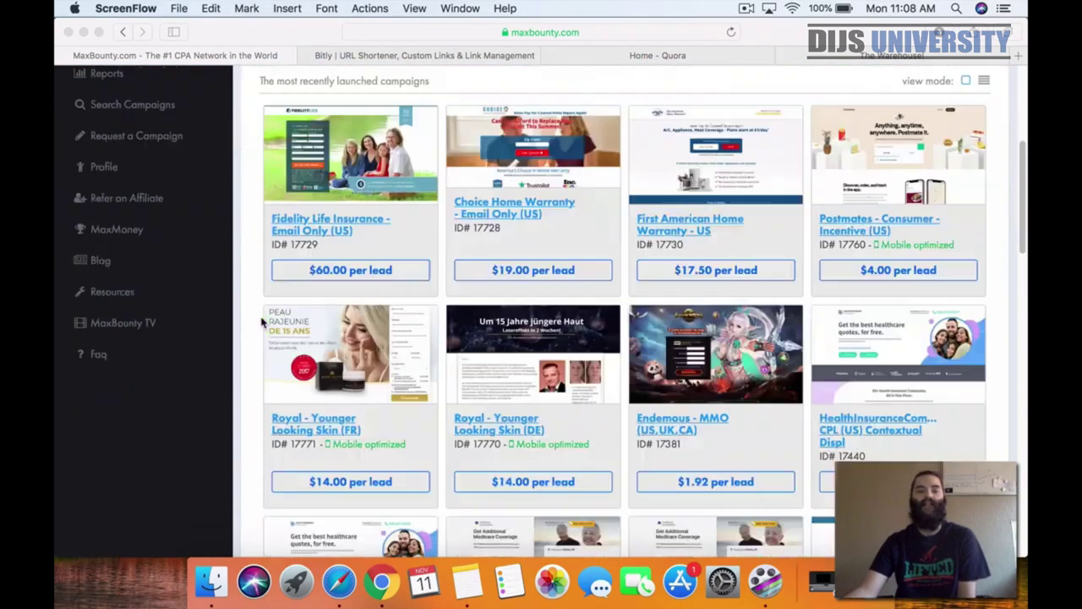
scroll(262, 322, "down", 4)
scroll(264, 319, "up", 10)
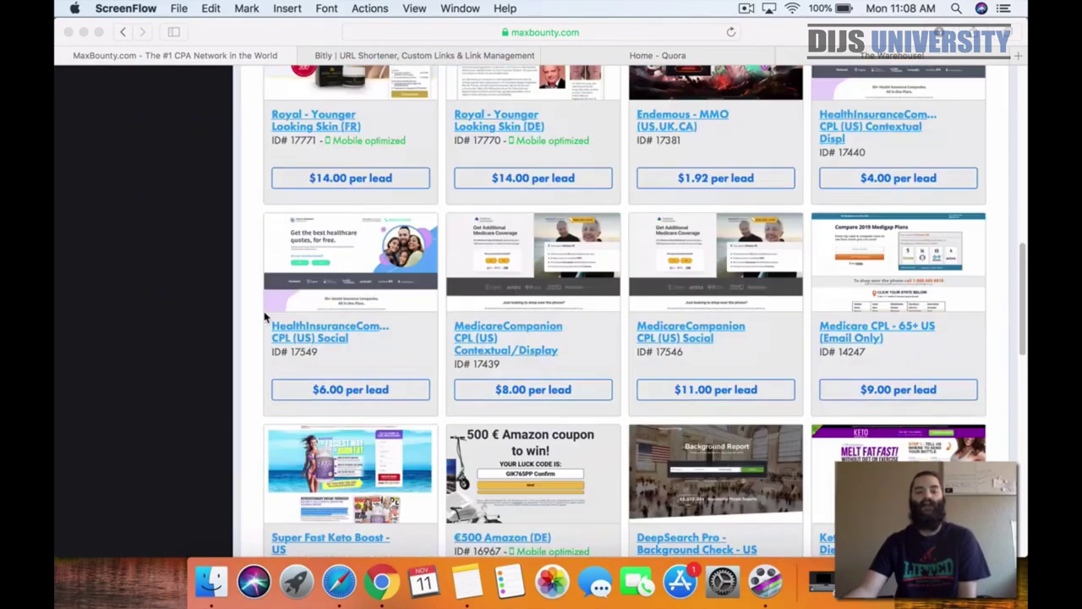
scroll(264, 316, "up", 5)
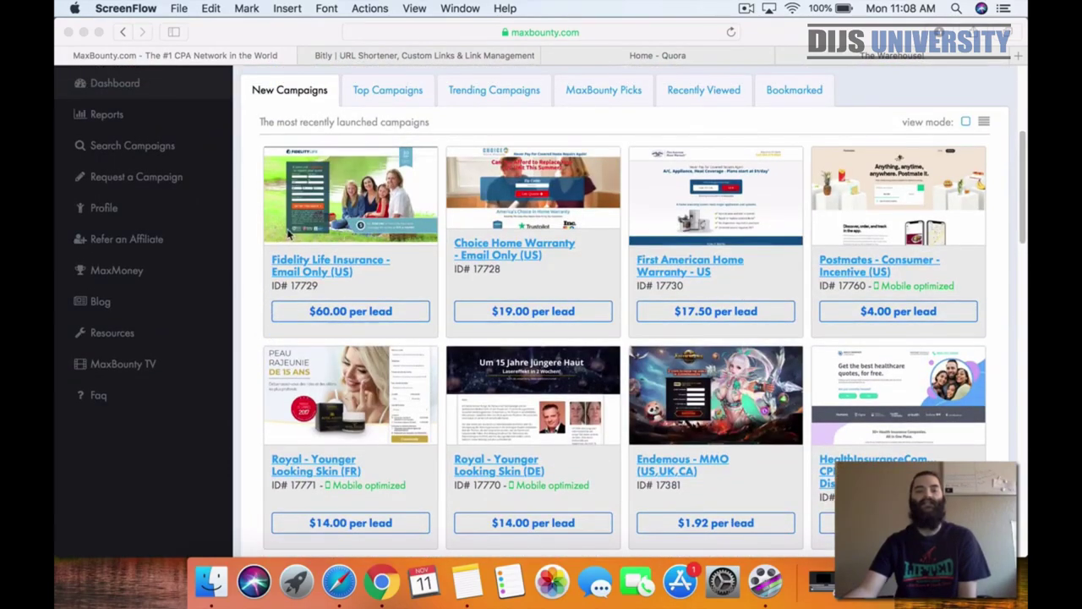
scroll(455, 377, "down", 5)
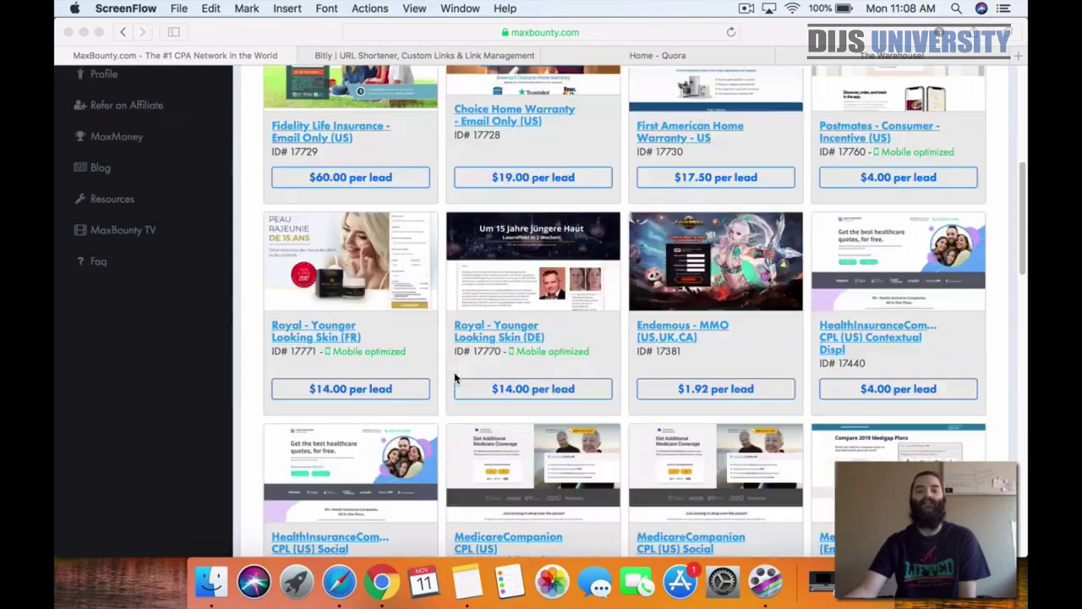
scroll(455, 378, "up", 10)
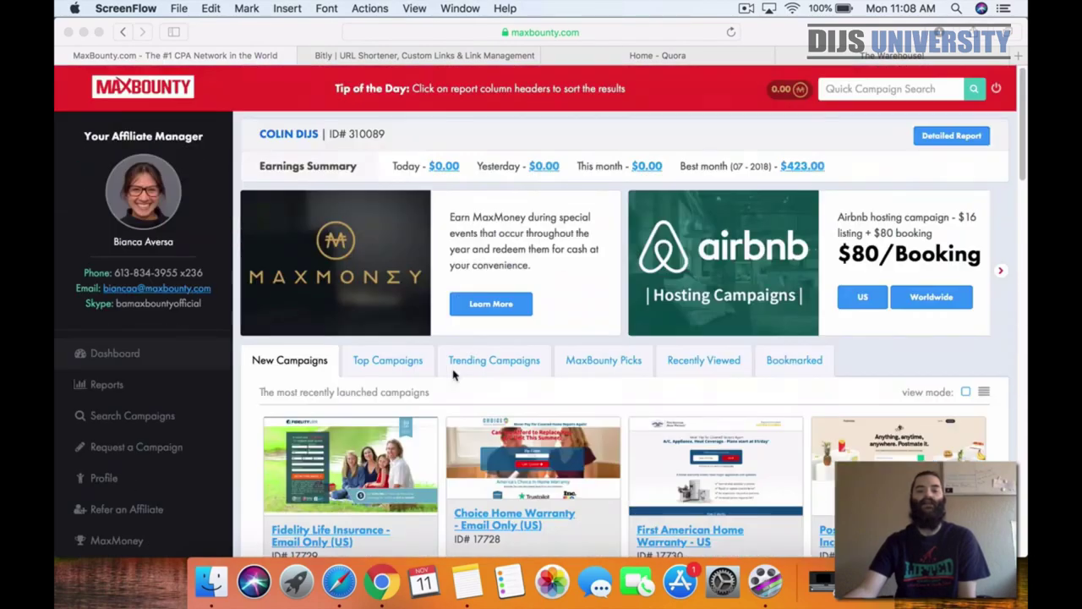
- View the dashboard's Top Campaigns, Trending Campaigns and MaxBounty Picks lists in turn
left_click(391, 365)
left_click(391, 363)
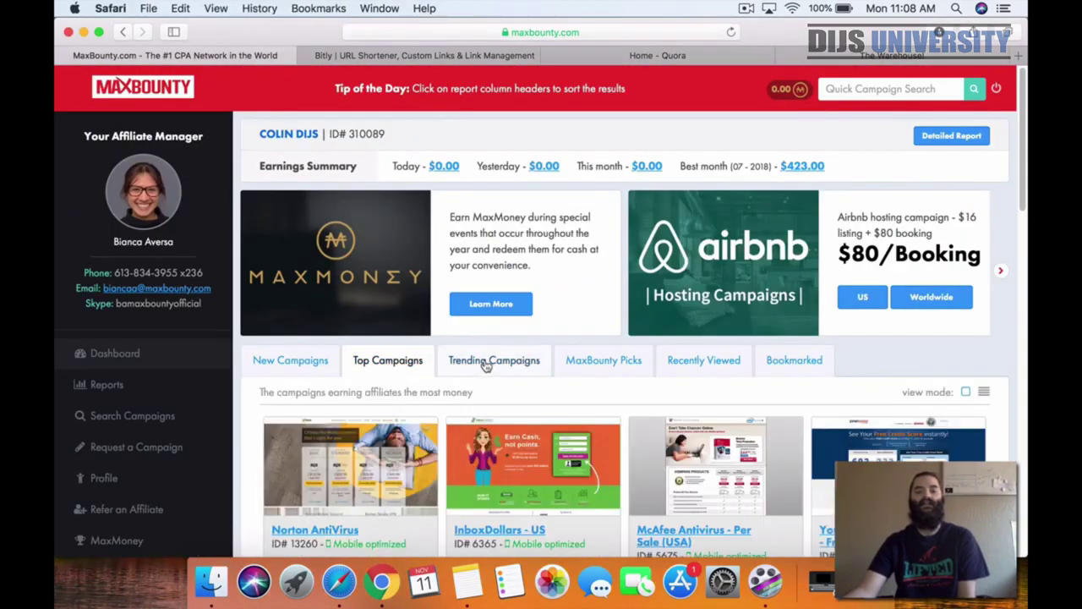
left_click(491, 363)
left_click(601, 363)
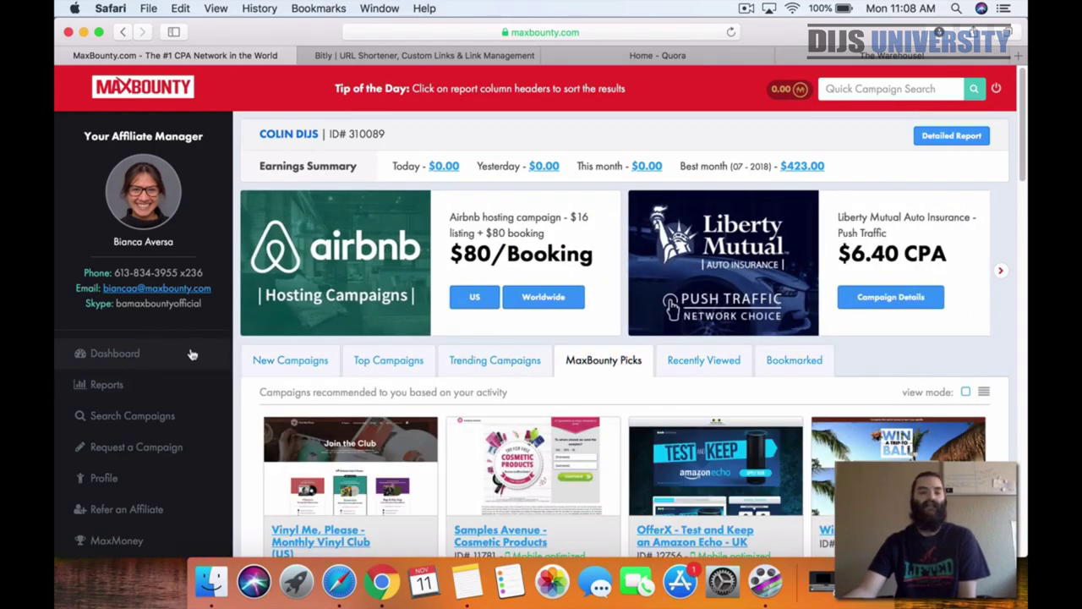
- Open the campaign search and run it with the category filter set to E-Commerce
scroll(313, 373, "down", 1)
scroll(313, 373, "down", 2)
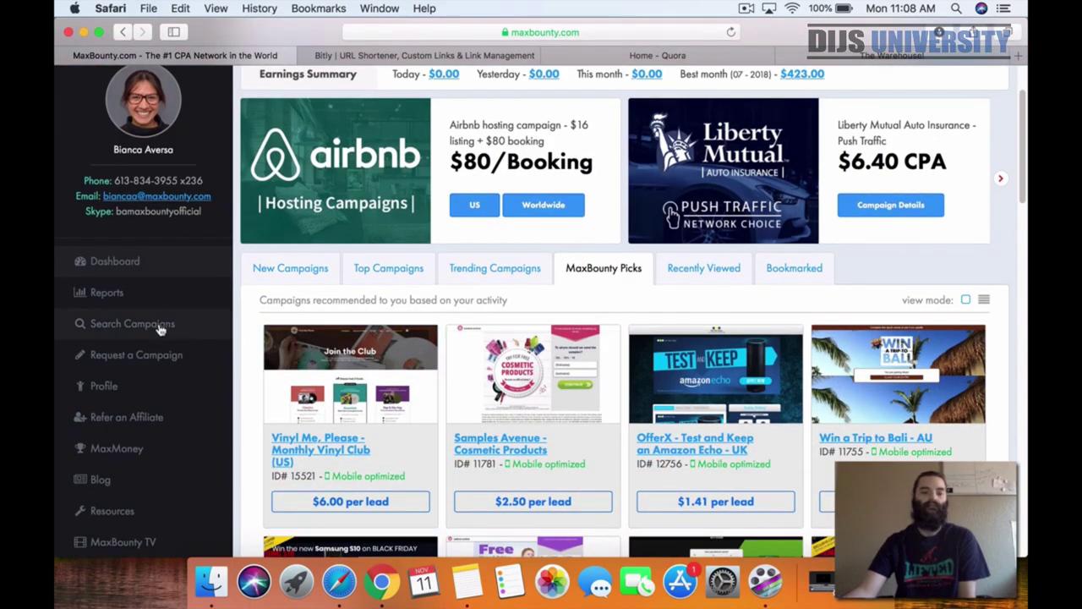
left_click(126, 330)
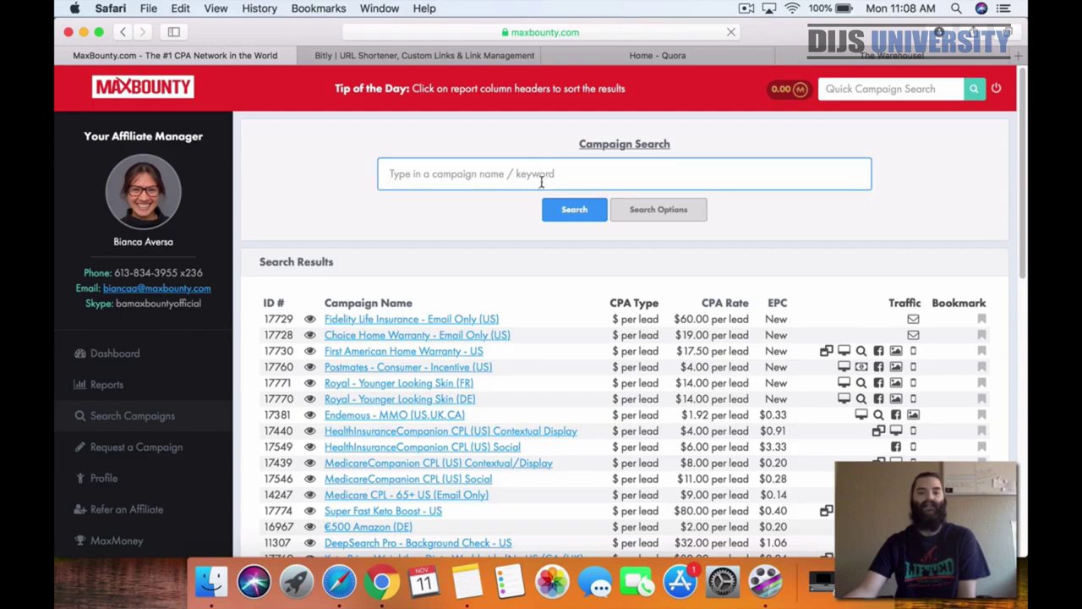
left_click(623, 209)
left_click(566, 245)
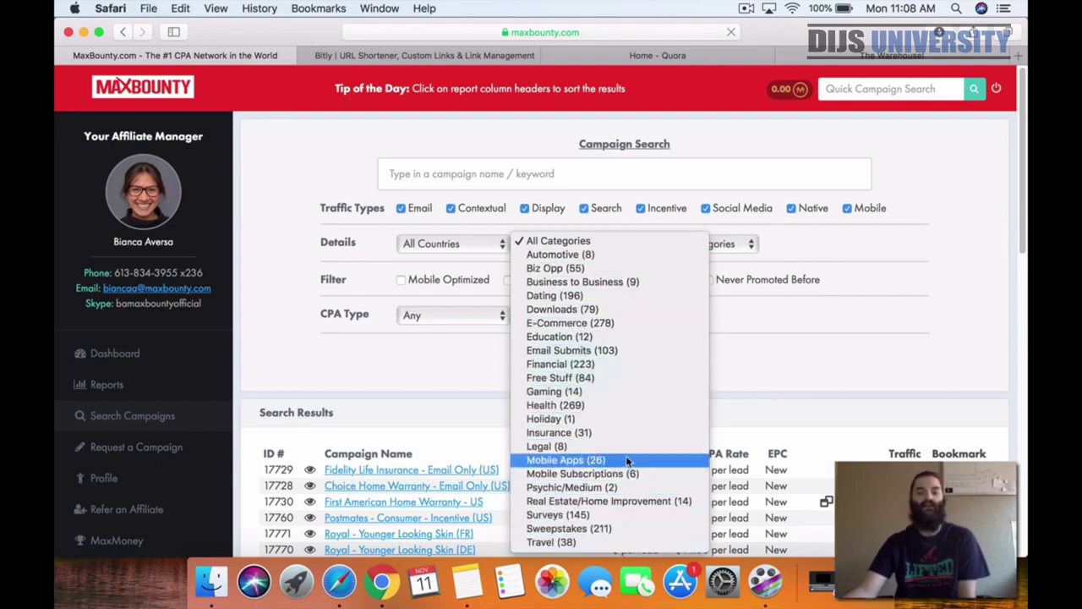
left_click(616, 323)
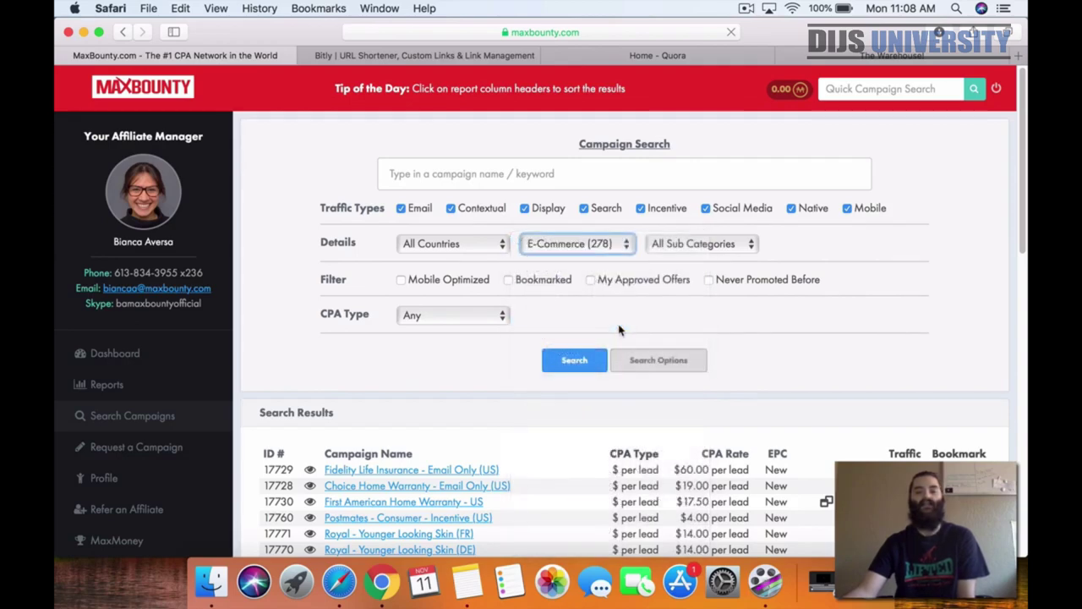
left_click(562, 360)
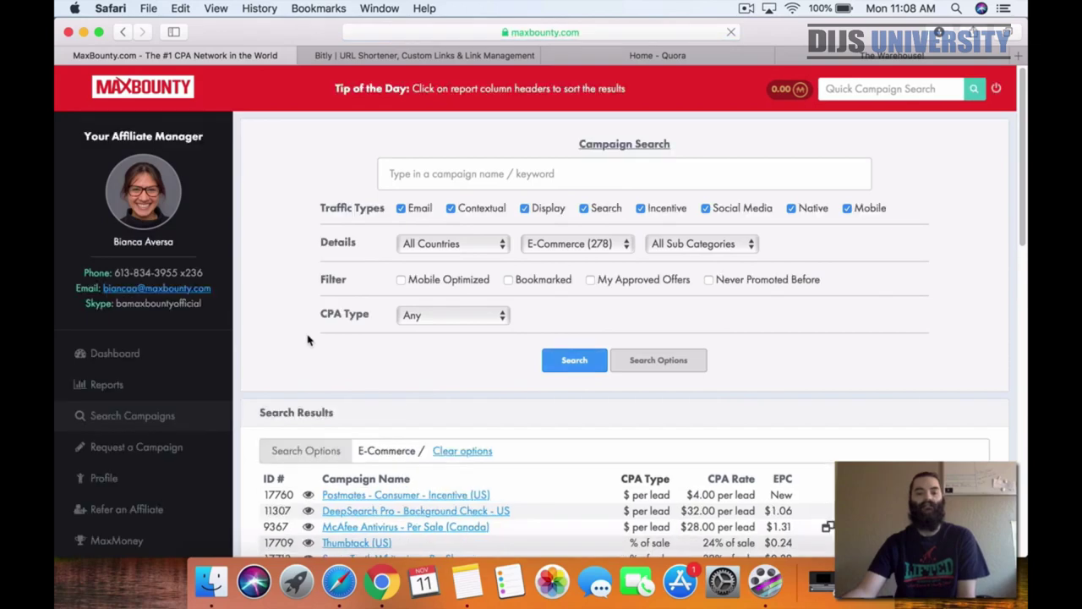
- Examine the E-Commerce campaign results and preview some offers, such as ShamWow (US) and 1Tac - Tactical Pen (US)
scroll(310, 336, "down", 2)
scroll(310, 337, "down", 5)
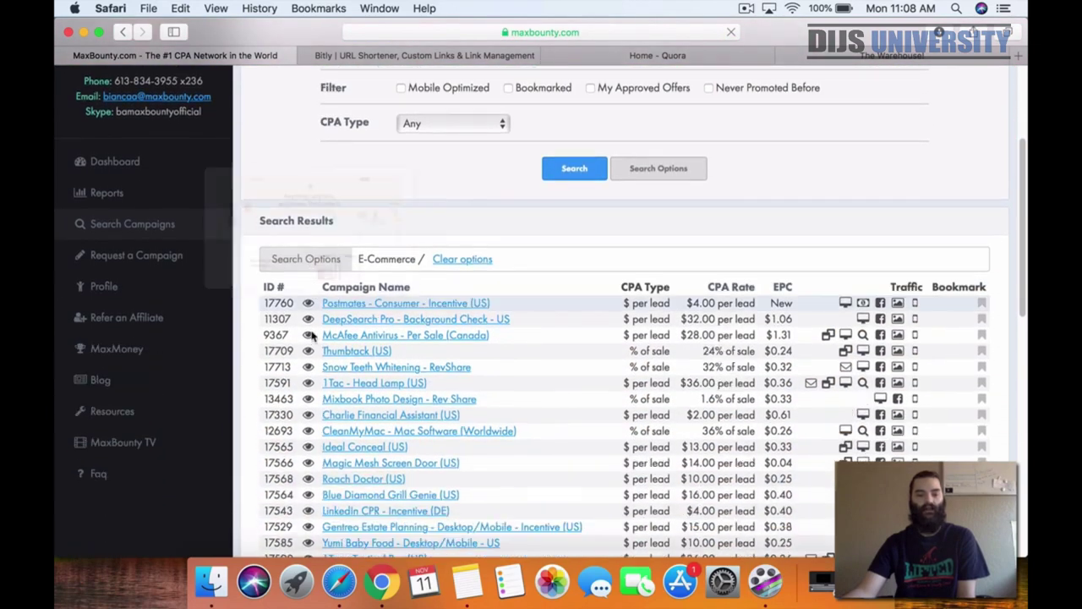
scroll(311, 336, "down", 6)
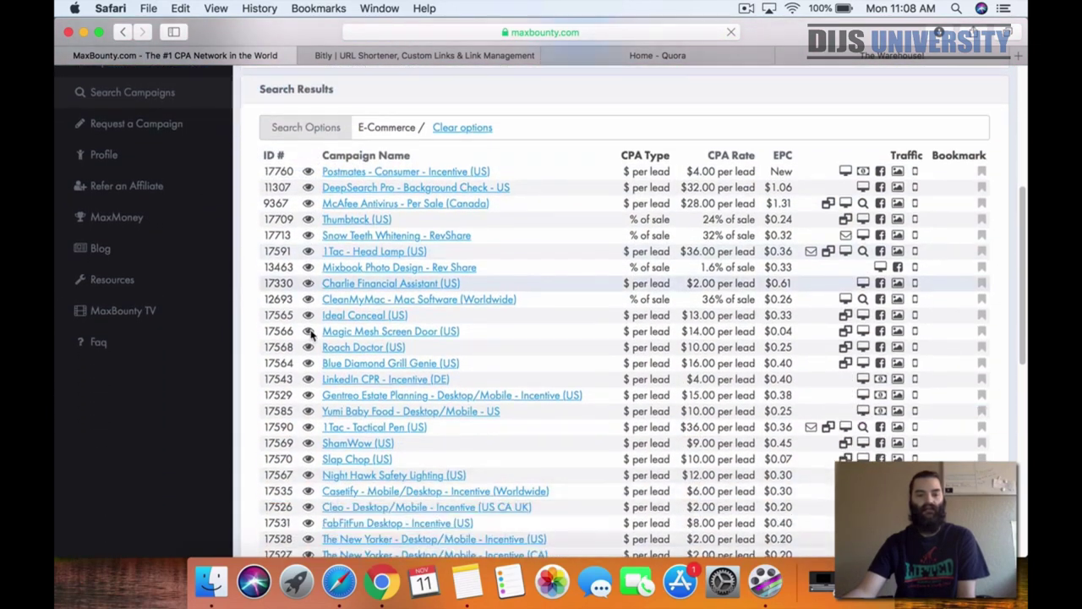
scroll(311, 337, "down", 3)
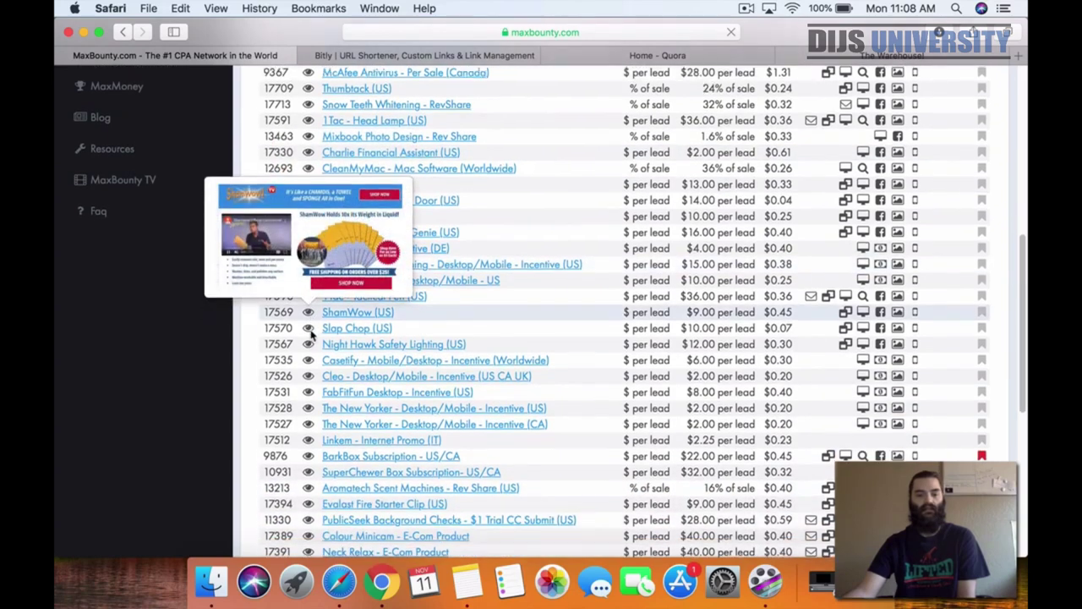
scroll(310, 336, "down", 2)
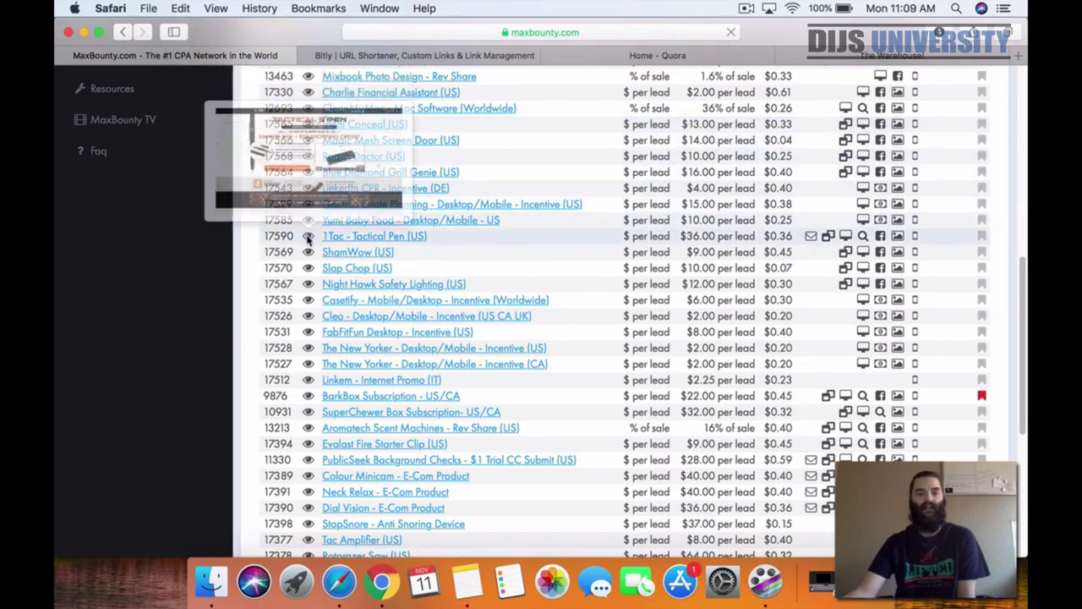
mouse_move(307, 258)
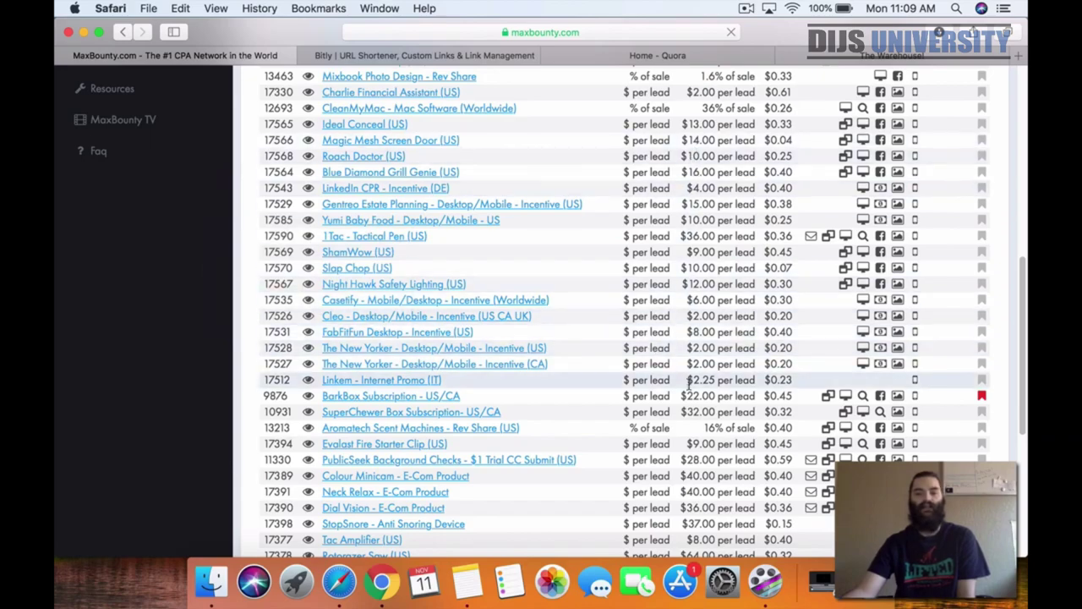
scroll(574, 334, "down", 5)
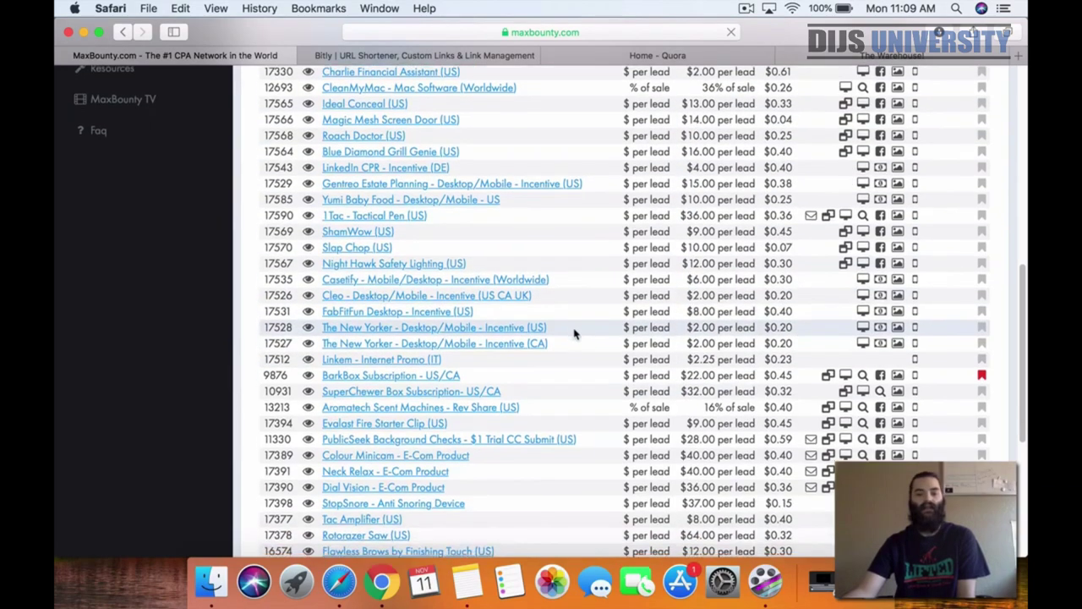
scroll(574, 334, "down", 3)
scroll(572, 334, "up", 15)
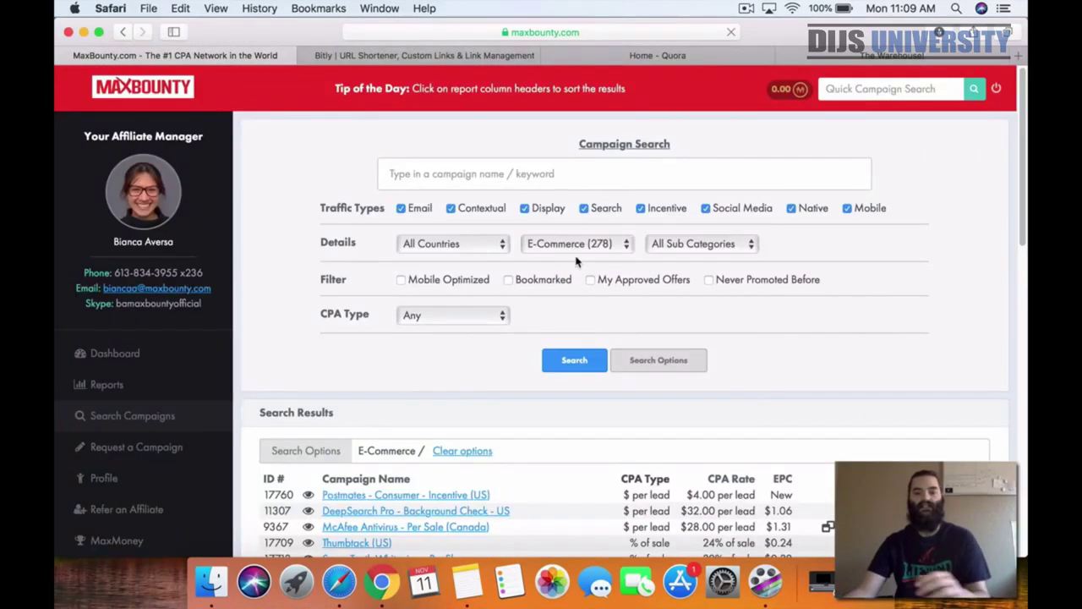
- Search the E-Commerce campaigns for the keyword "pet"
left_click(554, 184)
type("pet")
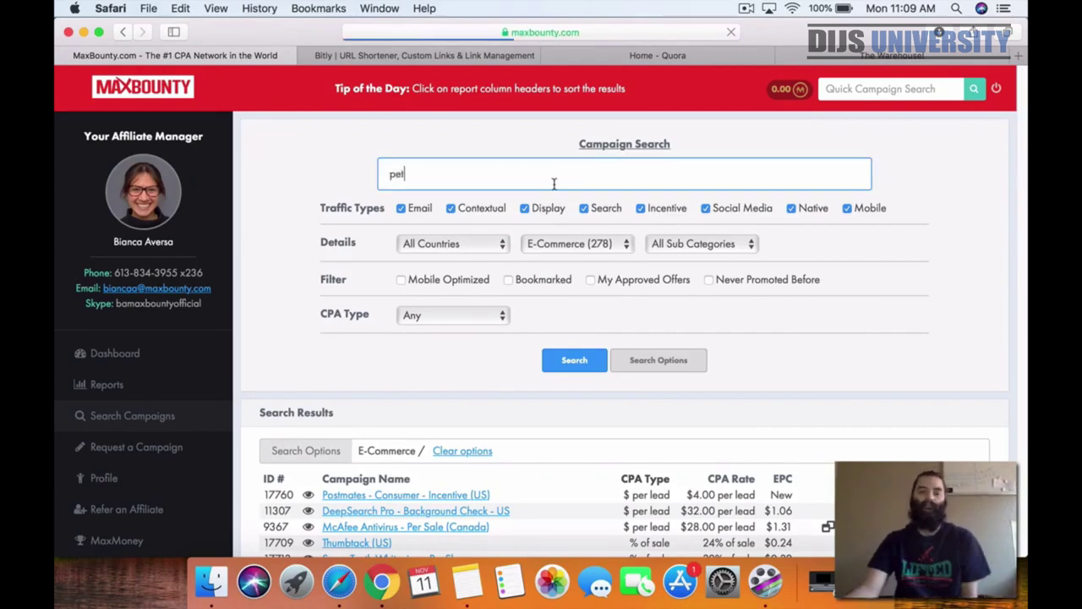
key("Return")
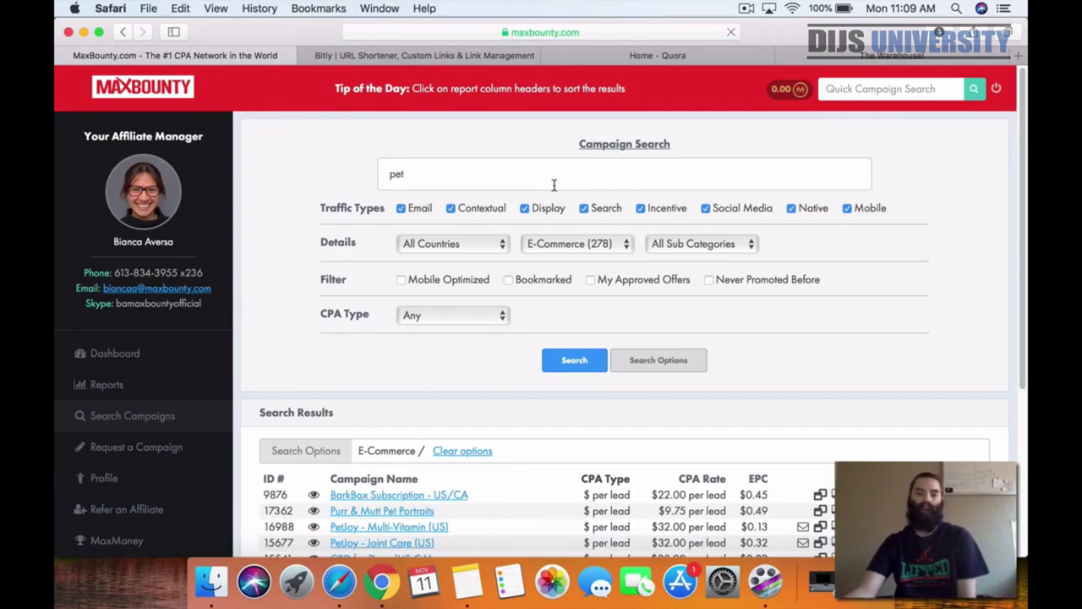
- Open the PetJoy - Multi-Vitamin (US) campaign from the search results
scroll(494, 269, "down", 1)
scroll(493, 269, "down", 1)
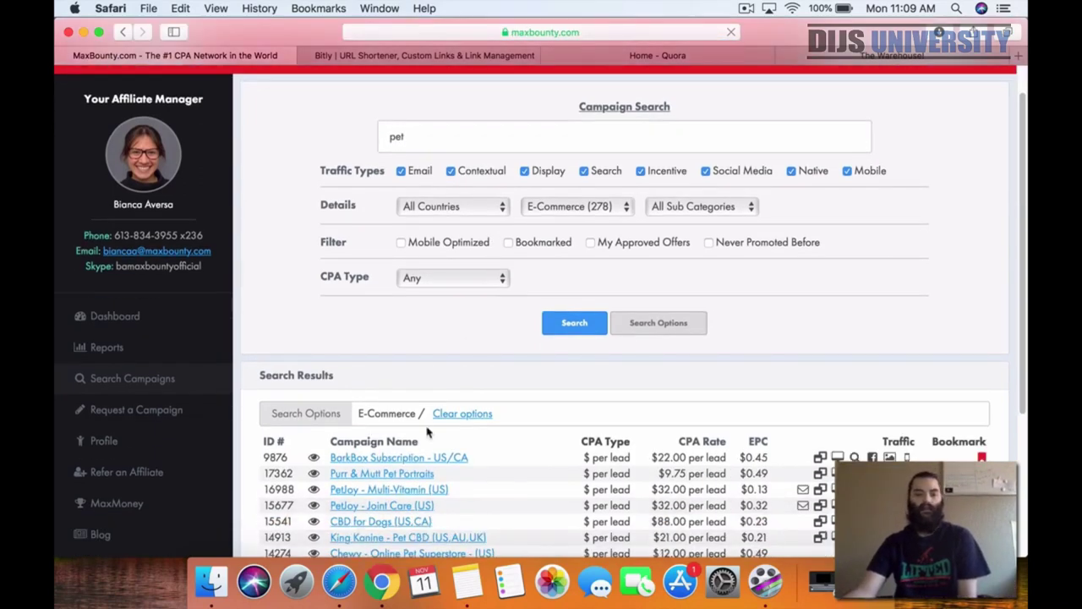
left_click(400, 492)
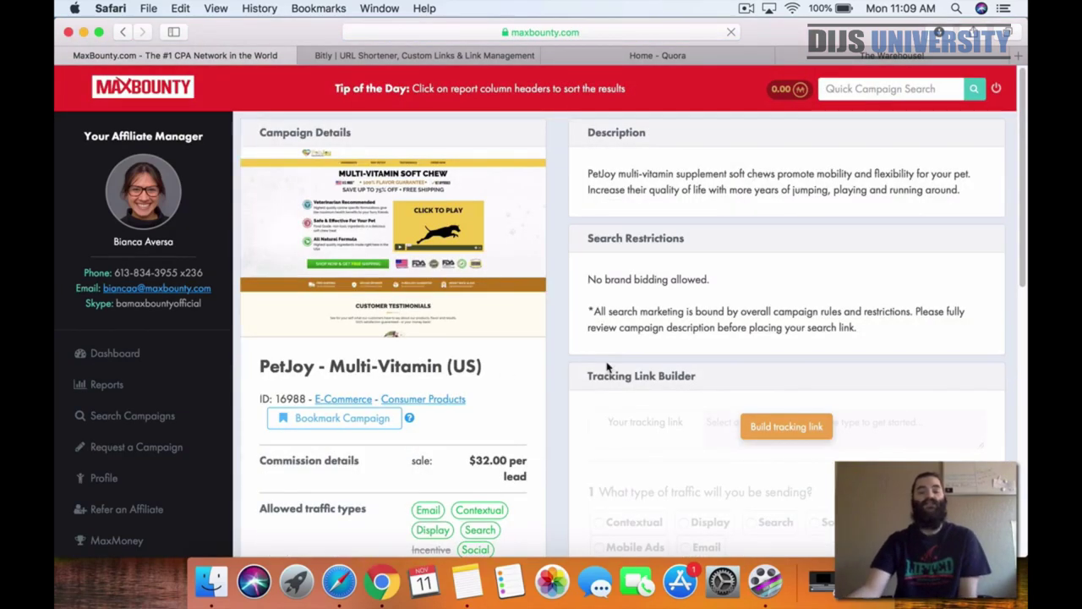
- Examine the campaign's search restrictions, Tracking Link Builder section, allowed traffic types, and other details
scroll(594, 369, "down", 1)
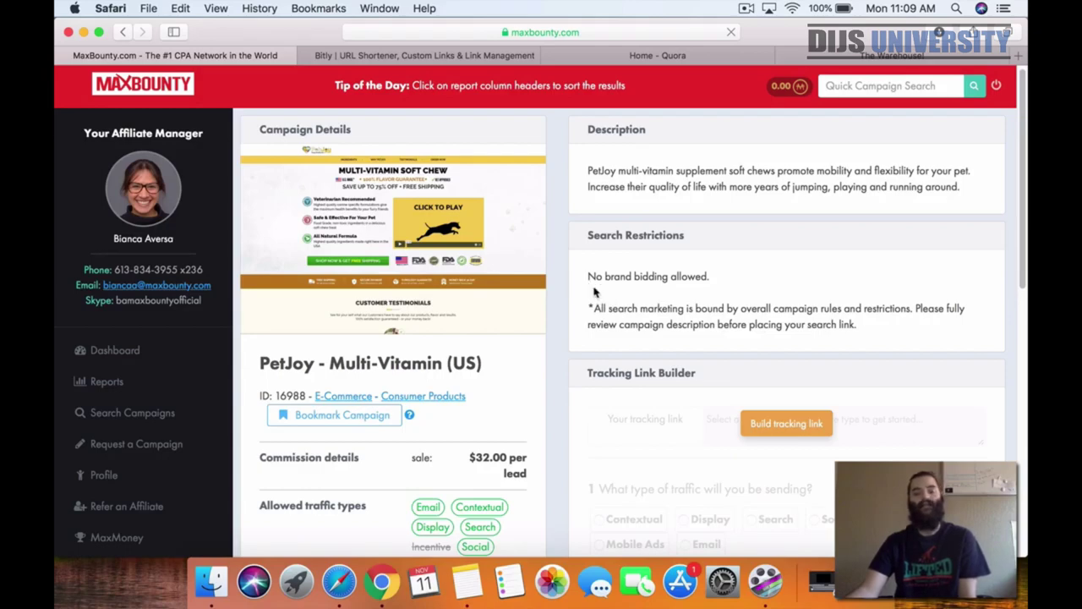
scroll(592, 304, "down", 3)
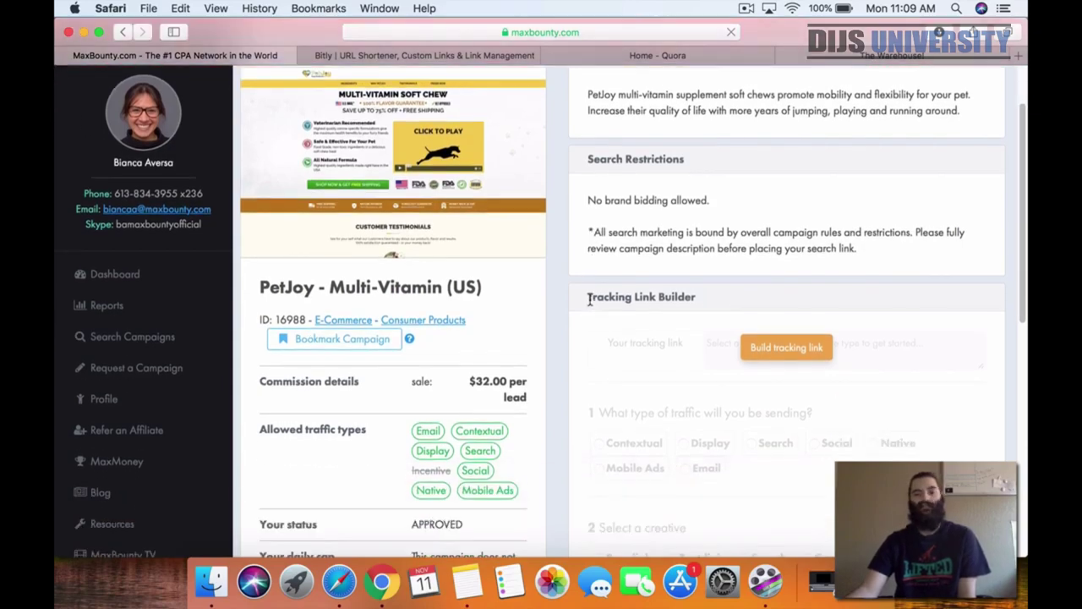
left_click_drag(589, 301, 707, 300)
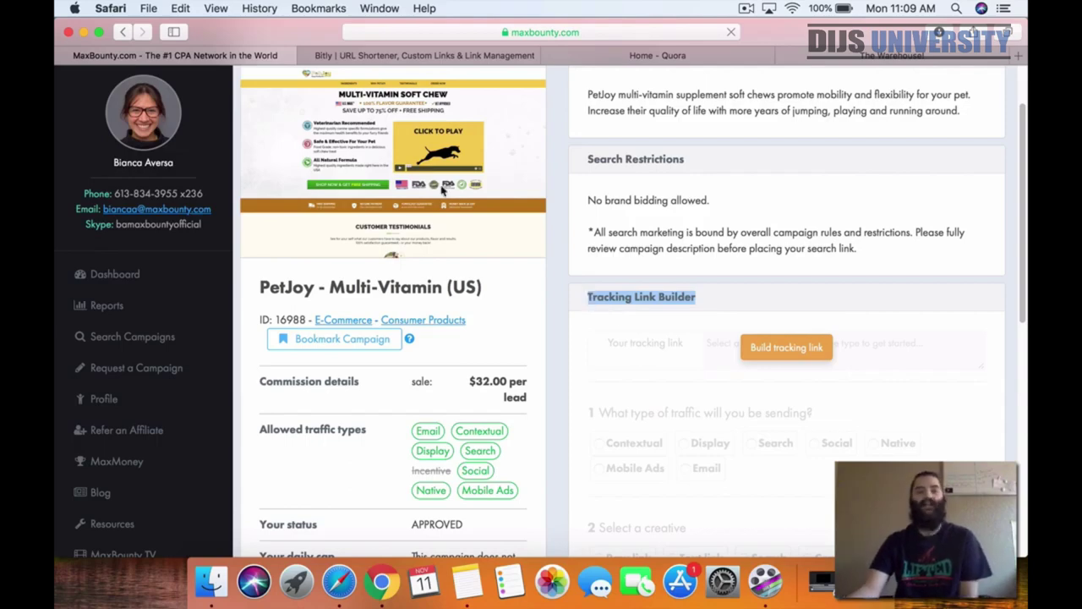
scroll(592, 301, "down", 1)
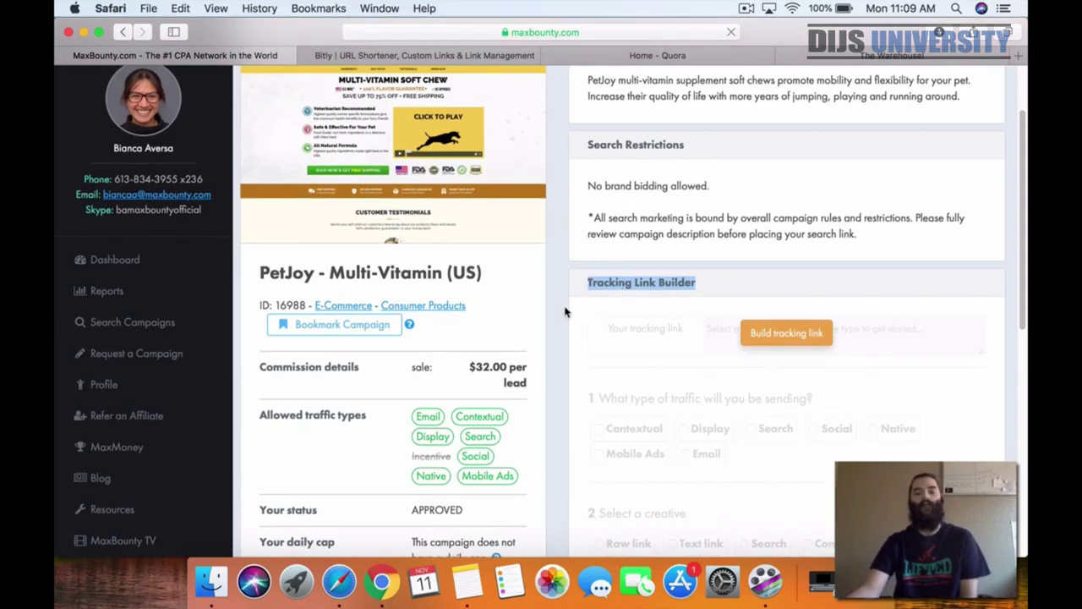
scroll(568, 308, "down", 5)
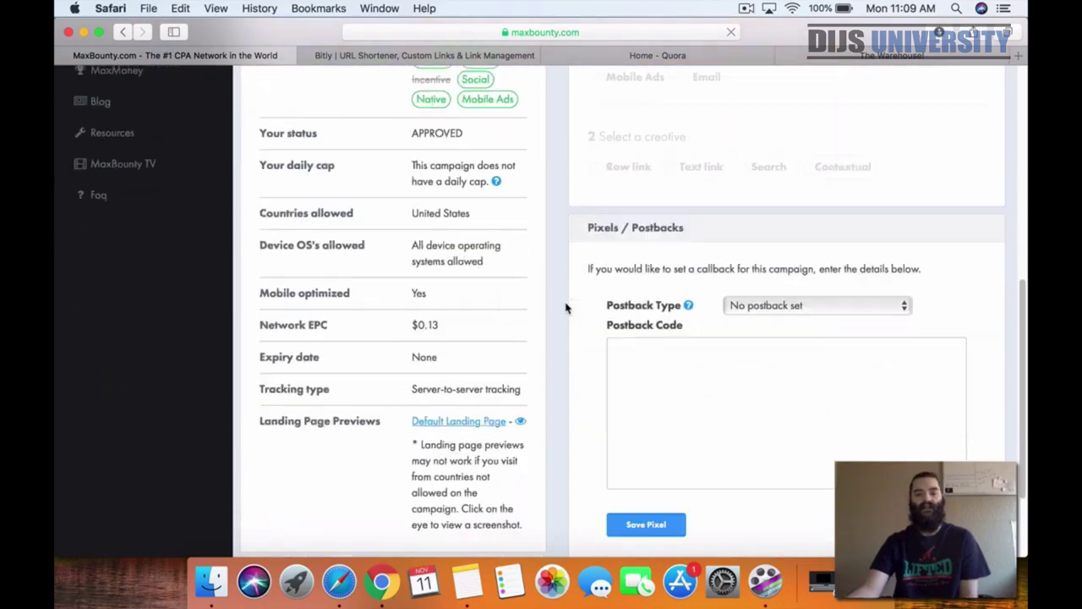
scroll(568, 309, "up", 7)
- Open the campaign's default landing page preview and play the product video on it
scroll(567, 309, "down", 8)
left_click(467, 455)
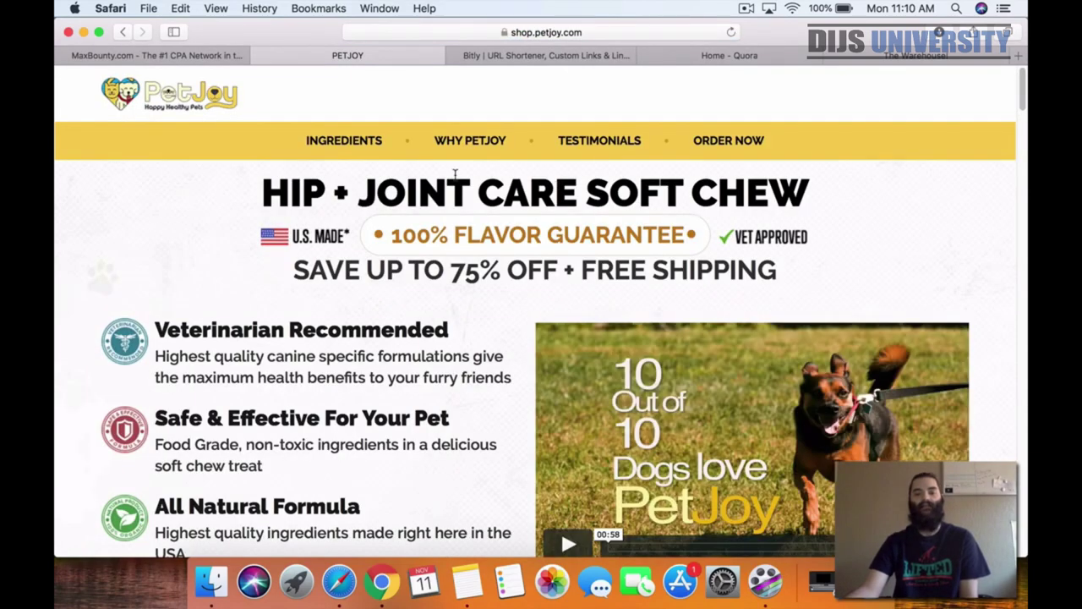
scroll(222, 250, "down", 2)
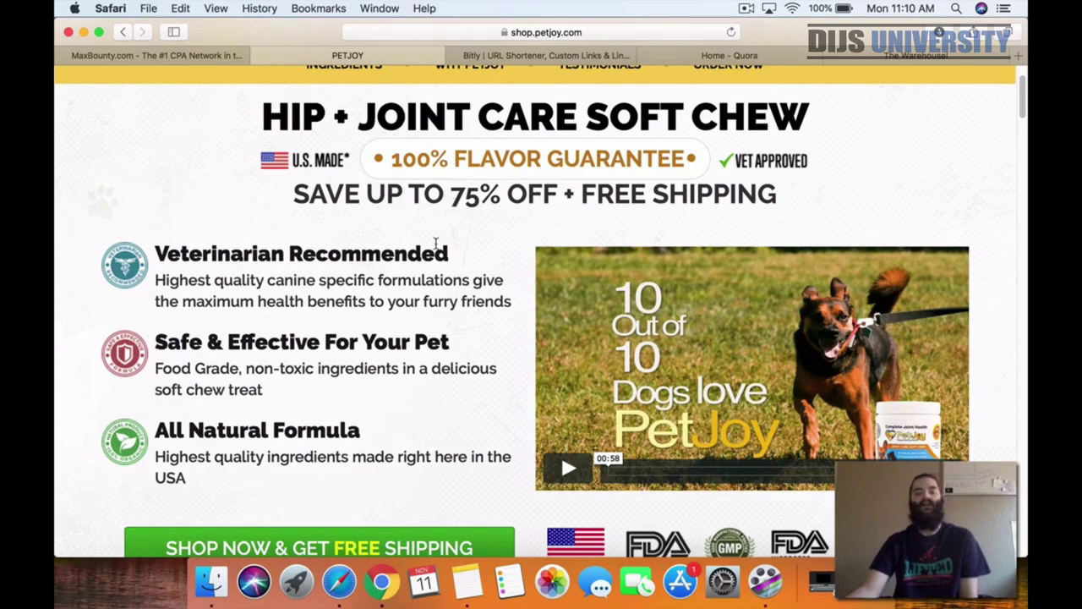
scroll(439, 246, "down", 1)
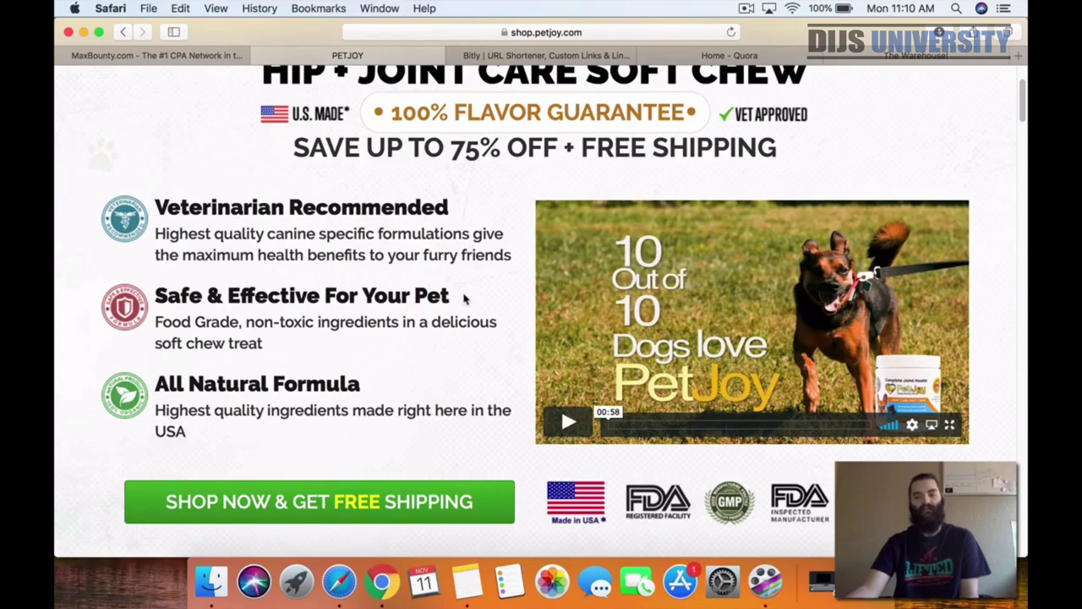
left_click(567, 423)
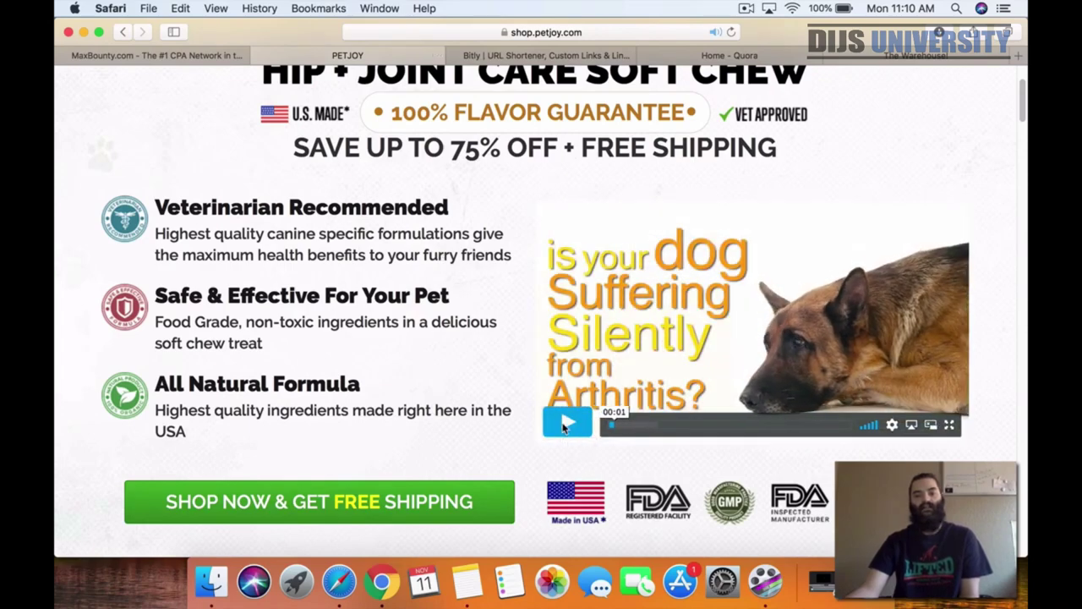
- Pause the product video and examine the PetJoy landing page, including its testimonials, benefits, ingredients, order options, checkout form and FAQ
left_click(565, 426)
scroll(415, 396, "down", 2)
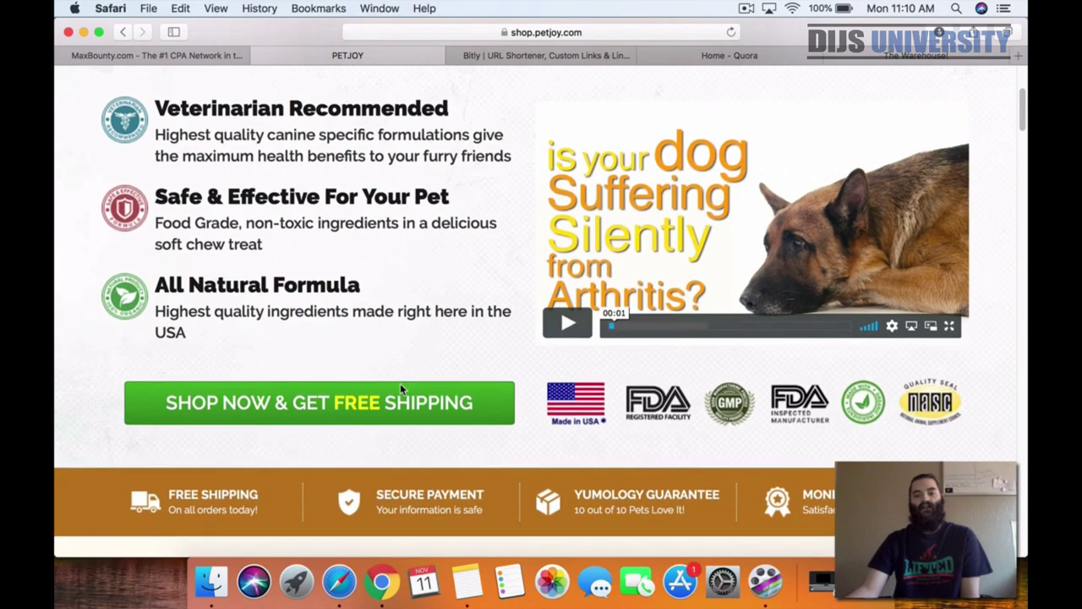
scroll(401, 387, "down", 6)
scroll(401, 387, "down", 9)
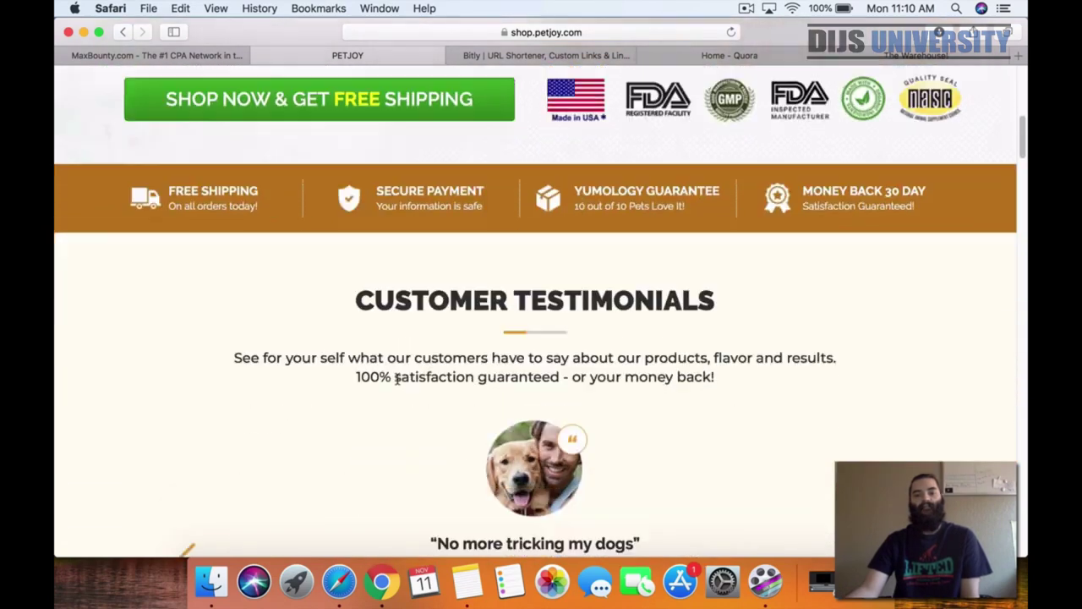
scroll(386, 386, "down", 20)
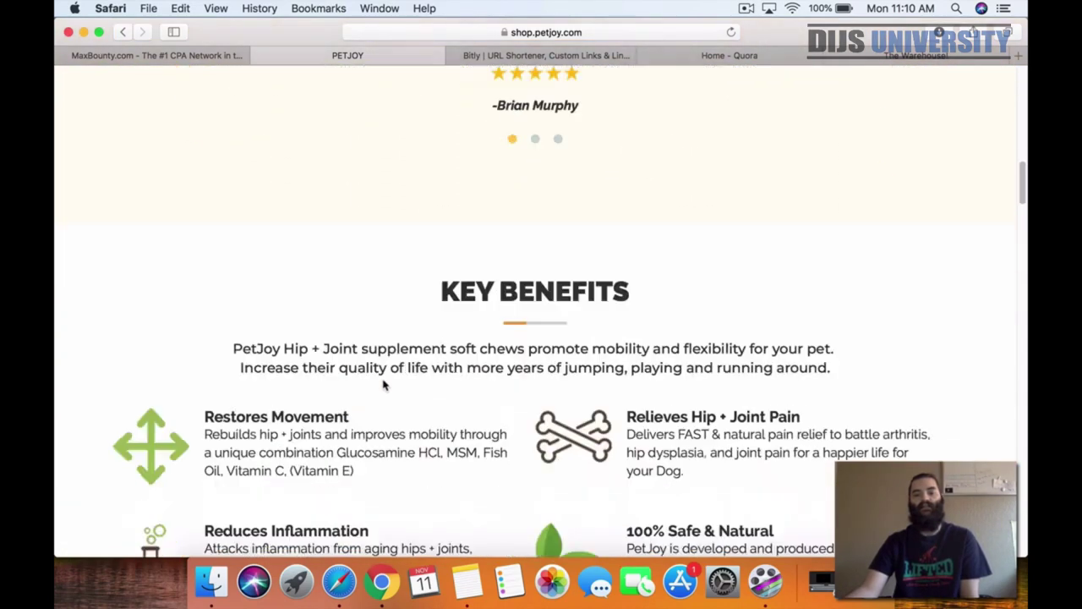
scroll(376, 371, "down", 20)
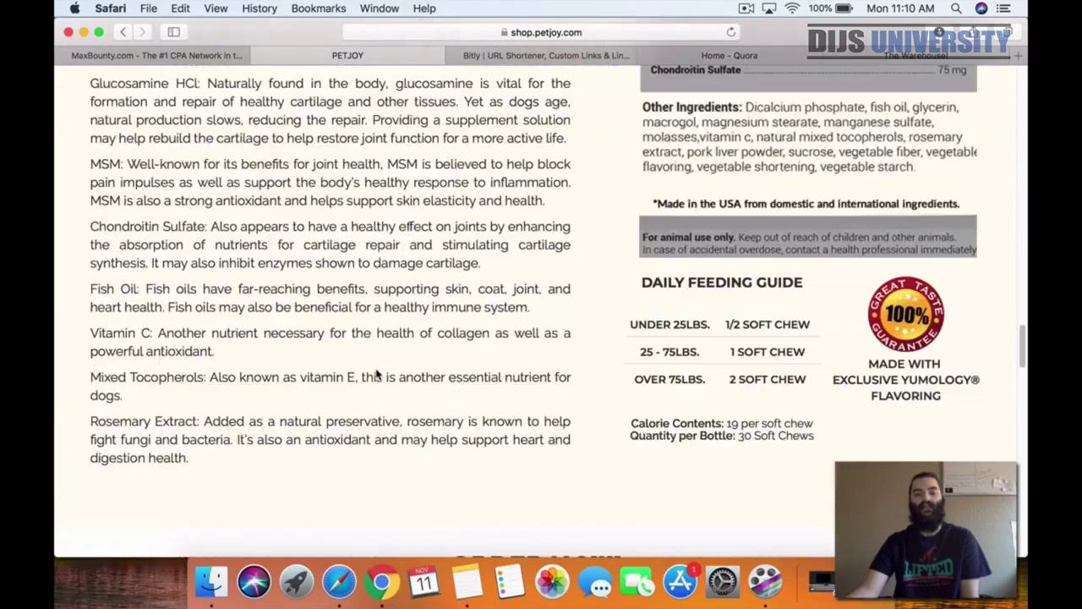
scroll(375, 361, "up", 2)
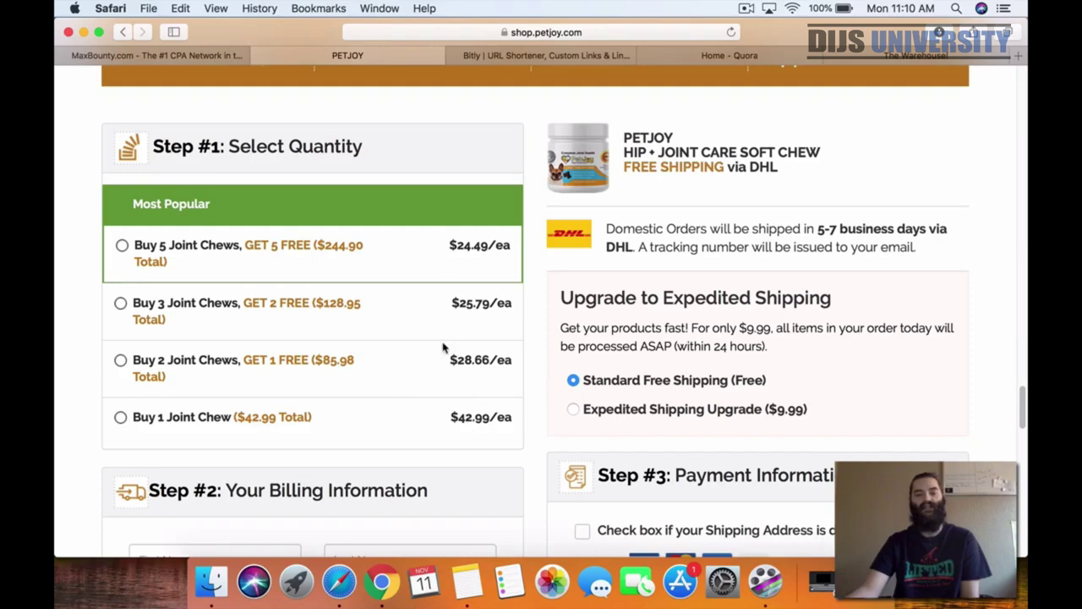
scroll(434, 414, "down", 2)
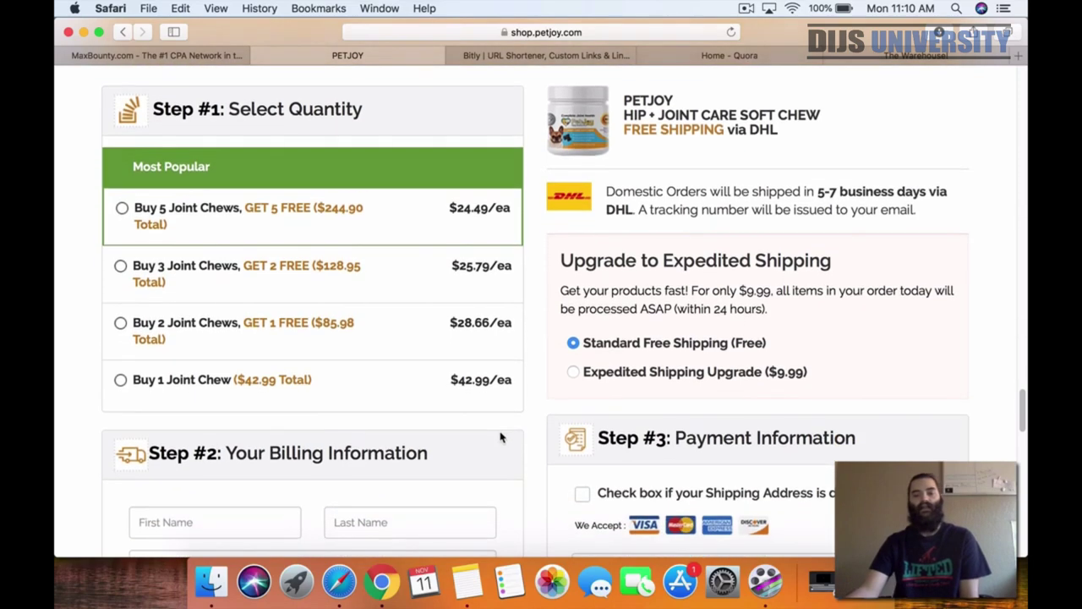
scroll(536, 393, "down", 20)
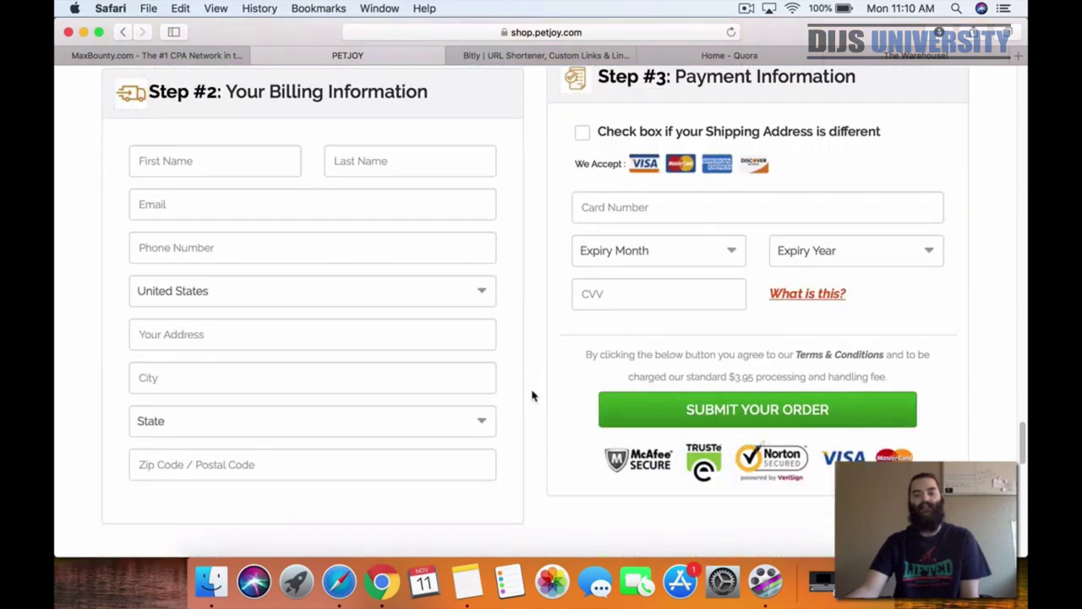
scroll(533, 392, "down", 5)
scroll(527, 382, "up", 8)
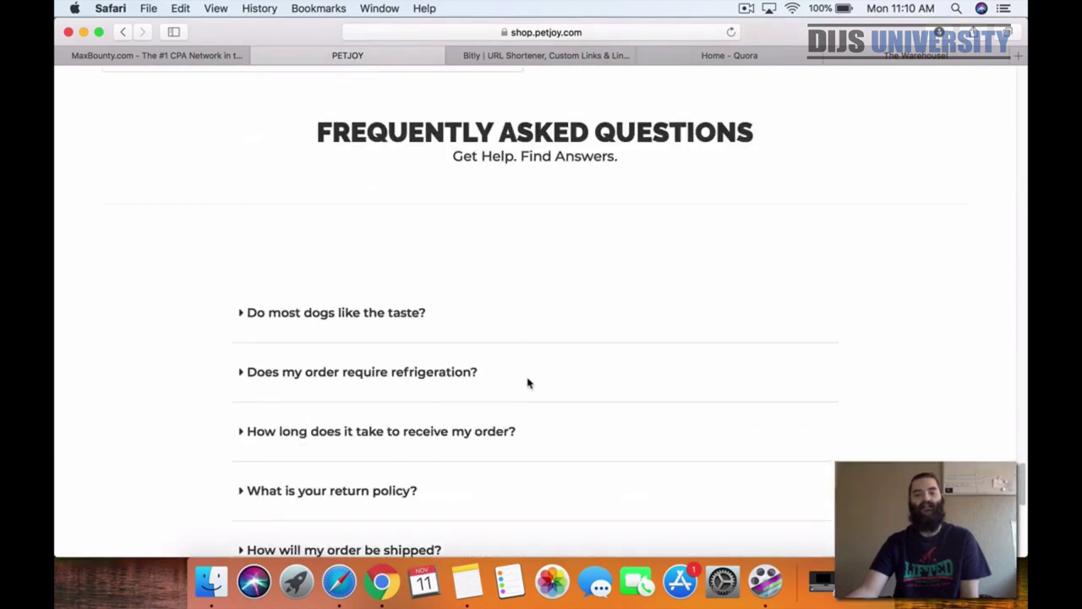
scroll(532, 382, "up", 20)
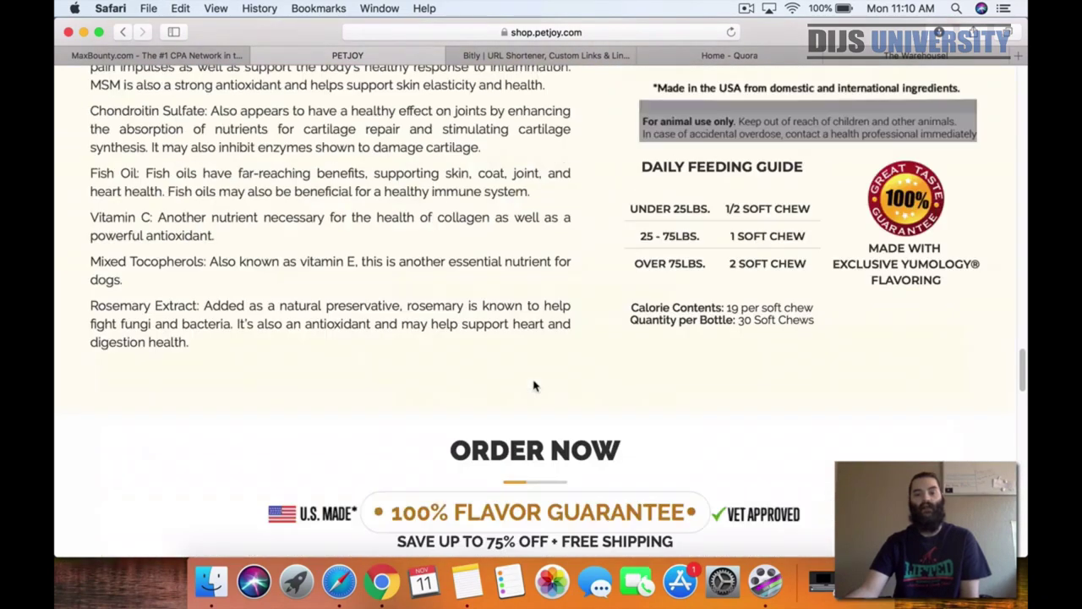
scroll(513, 392, "up", 10)
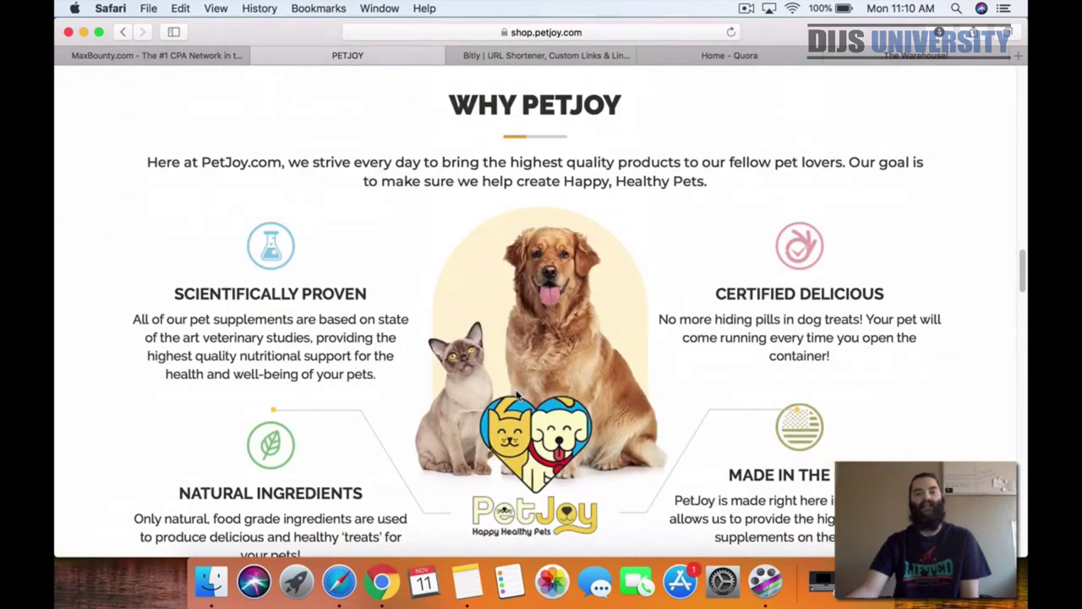
scroll(522, 391, "up", 15)
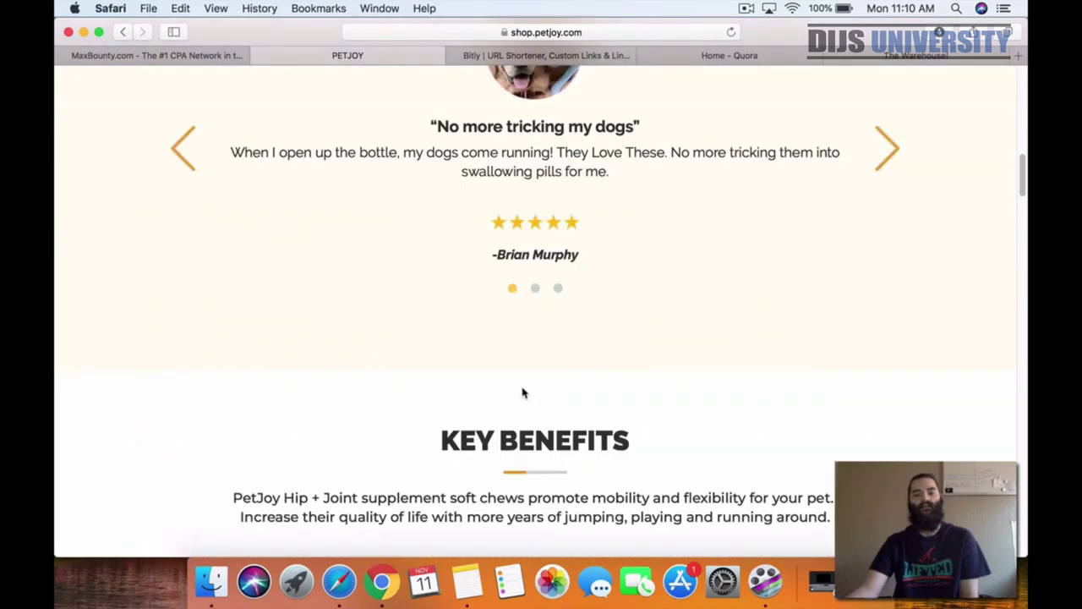
scroll(521, 392, "up", 15)
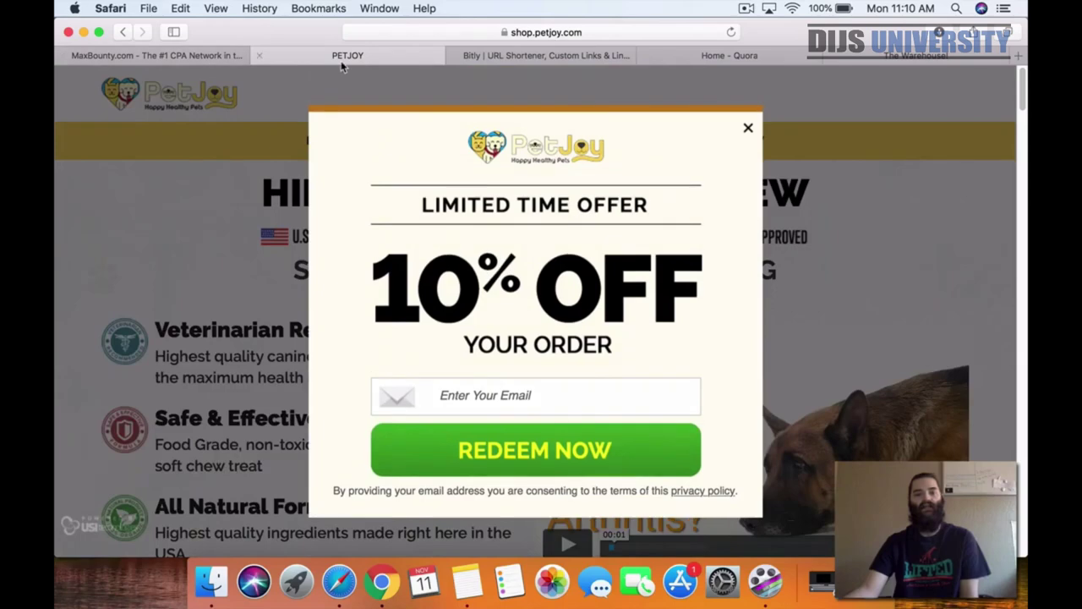
- Switch to Quora and search it for "pet vitamins"
left_click(197, 59)
left_click(488, 53)
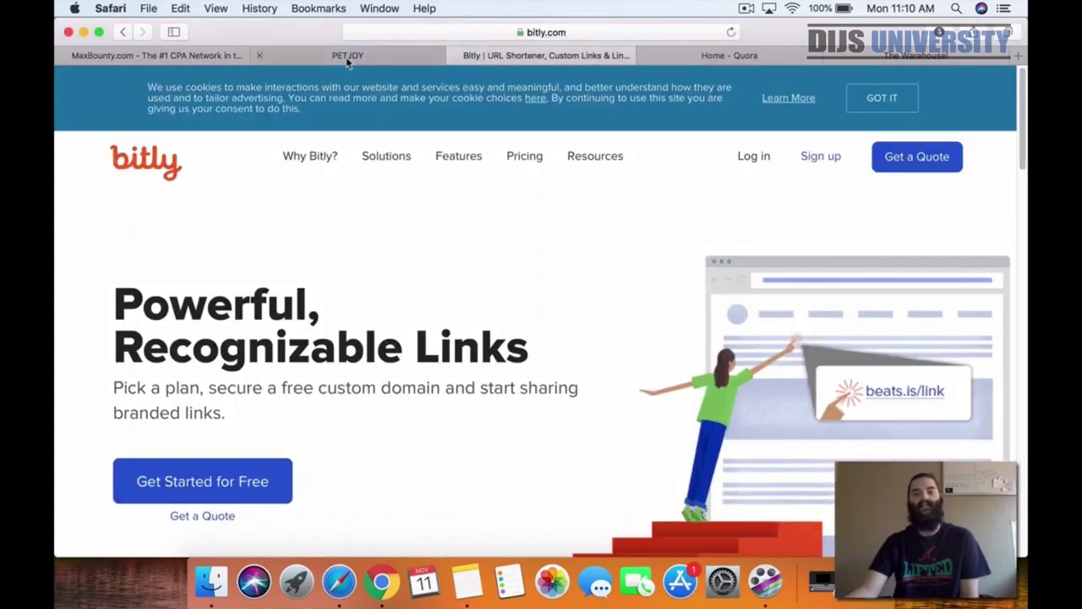
left_click(346, 57)
left_click(725, 57)
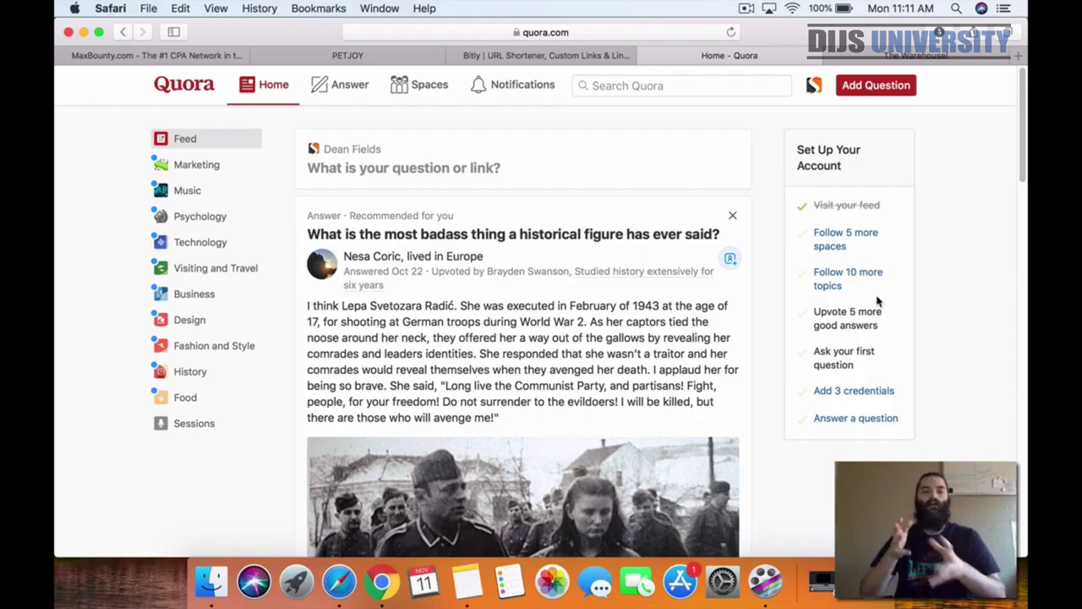
left_click(677, 86)
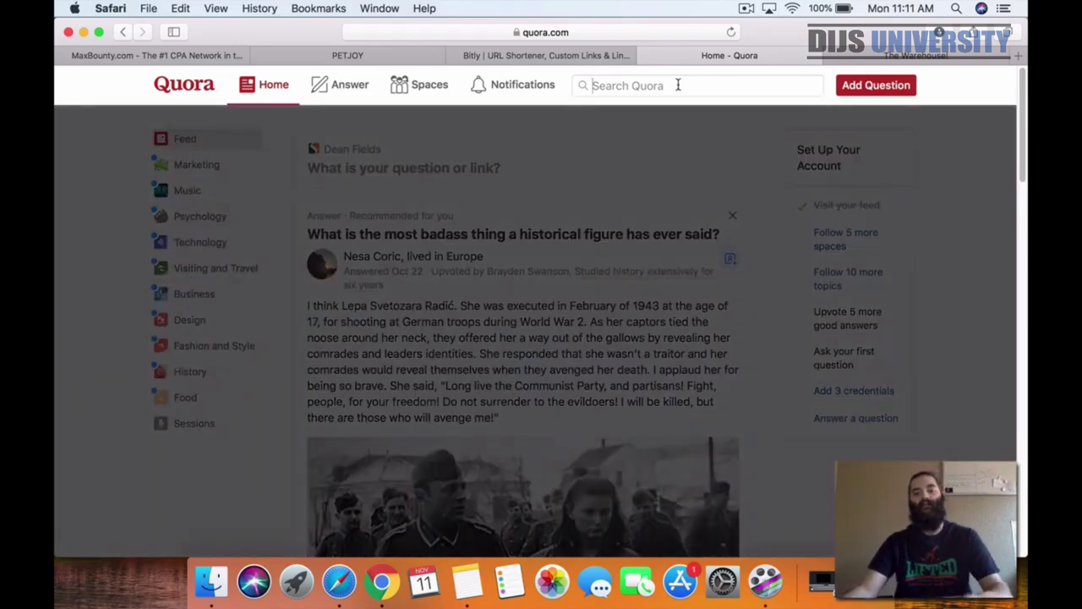
type("pet ")
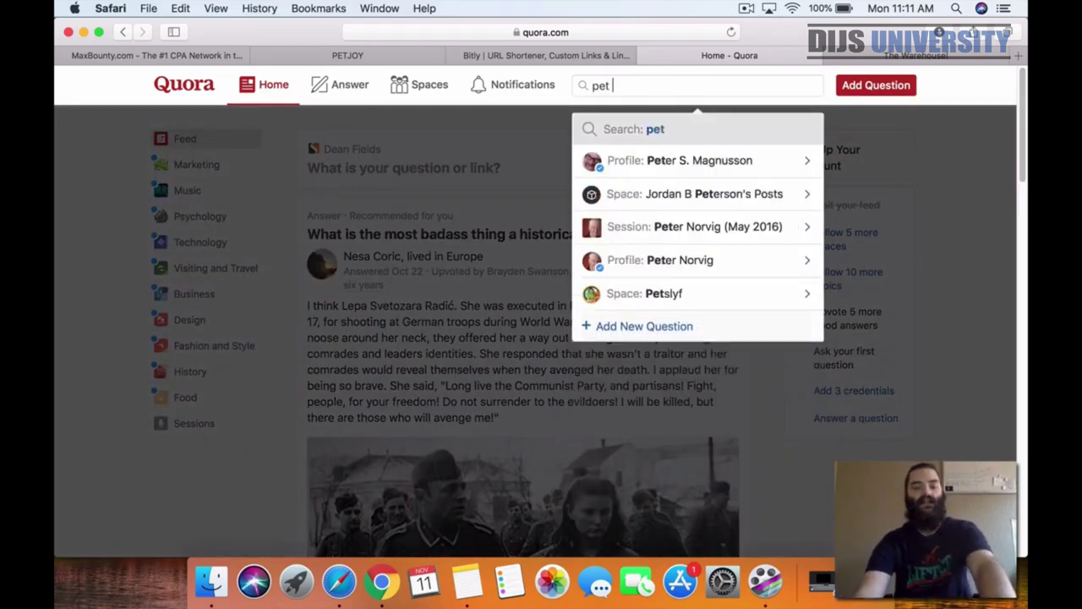
type("vitamins")
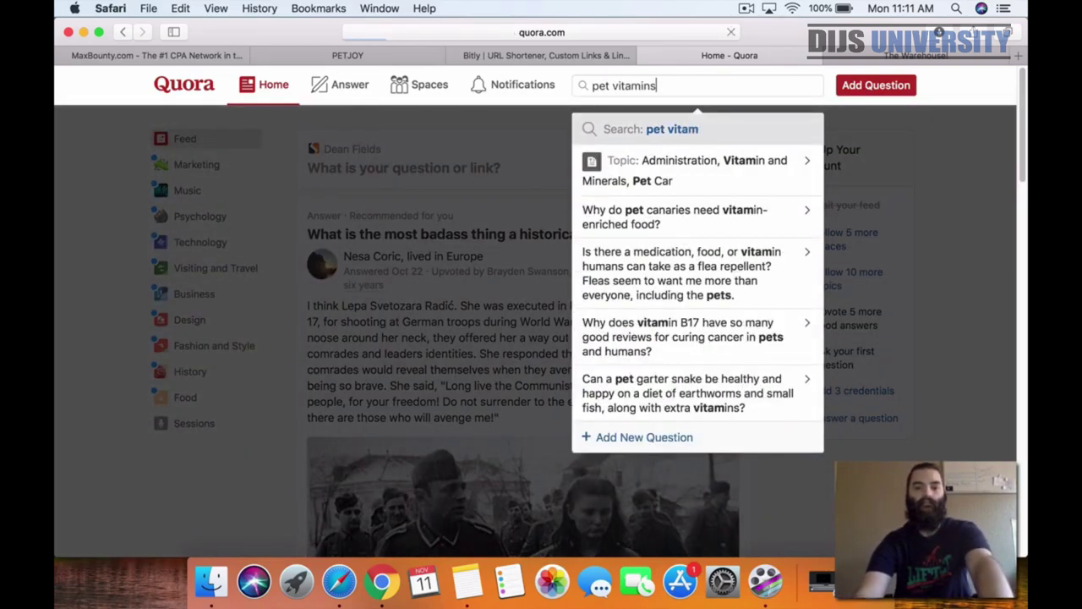
key("Return")
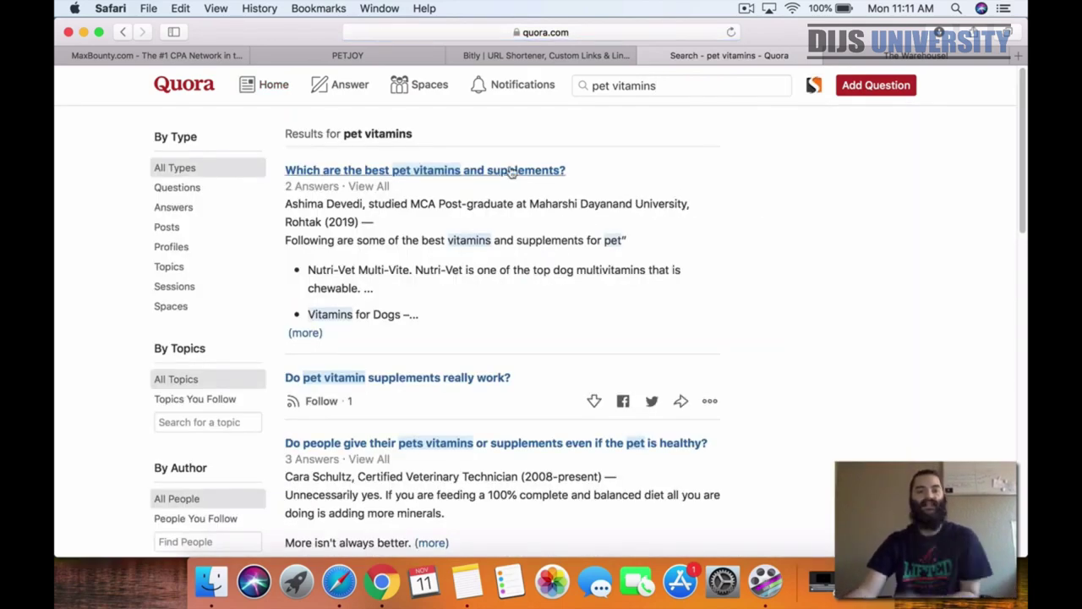
- Examine the Quora search results for questions about pet vitamins and supplements that suit the offer
scroll(691, 205, "down", 1)
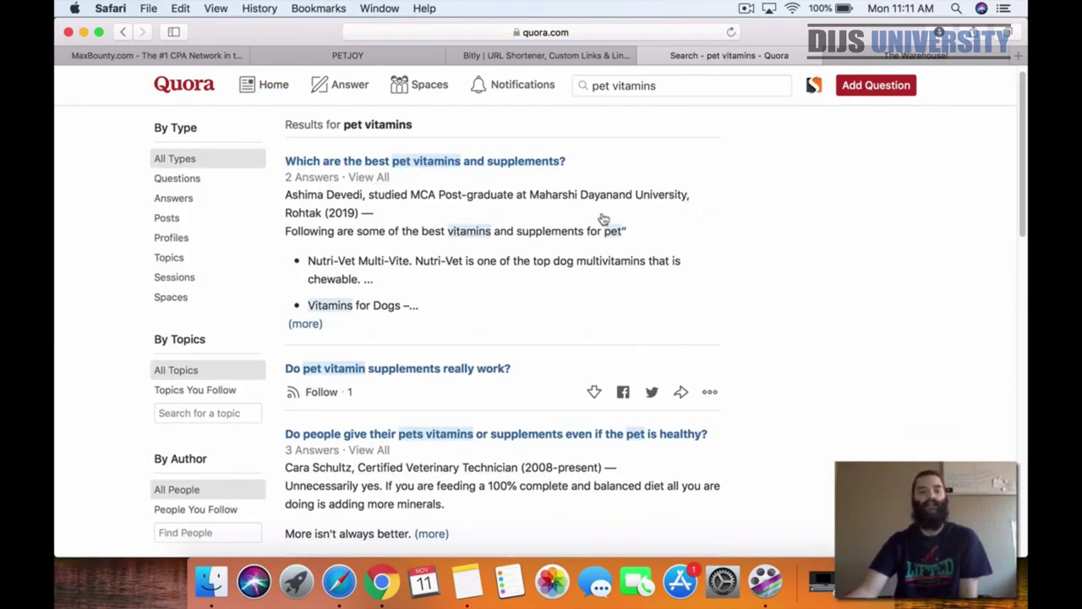
scroll(615, 229, "down", 3)
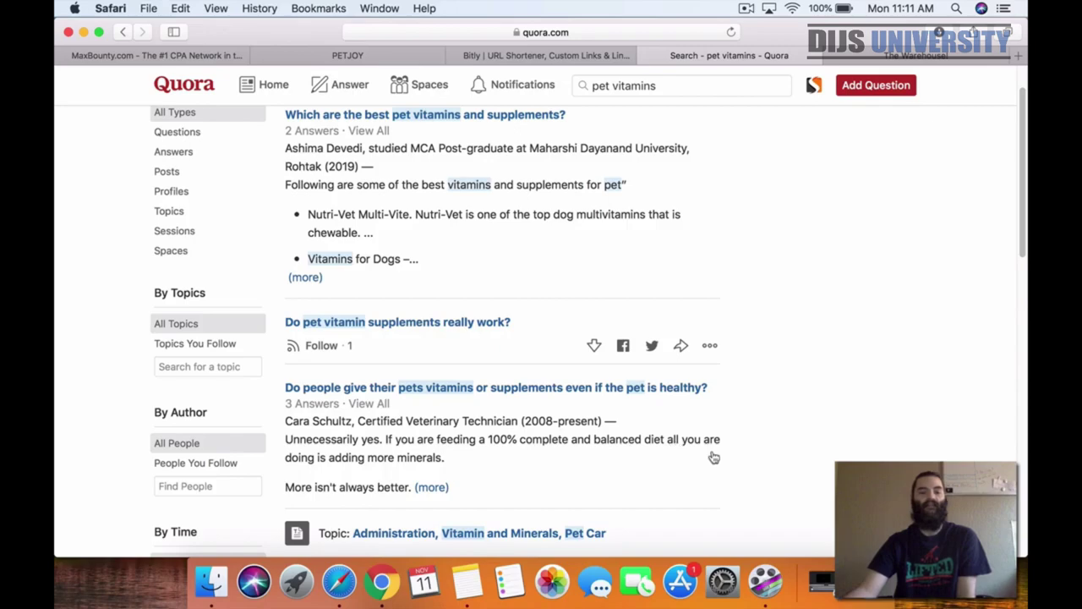
scroll(738, 463, "down", 8)
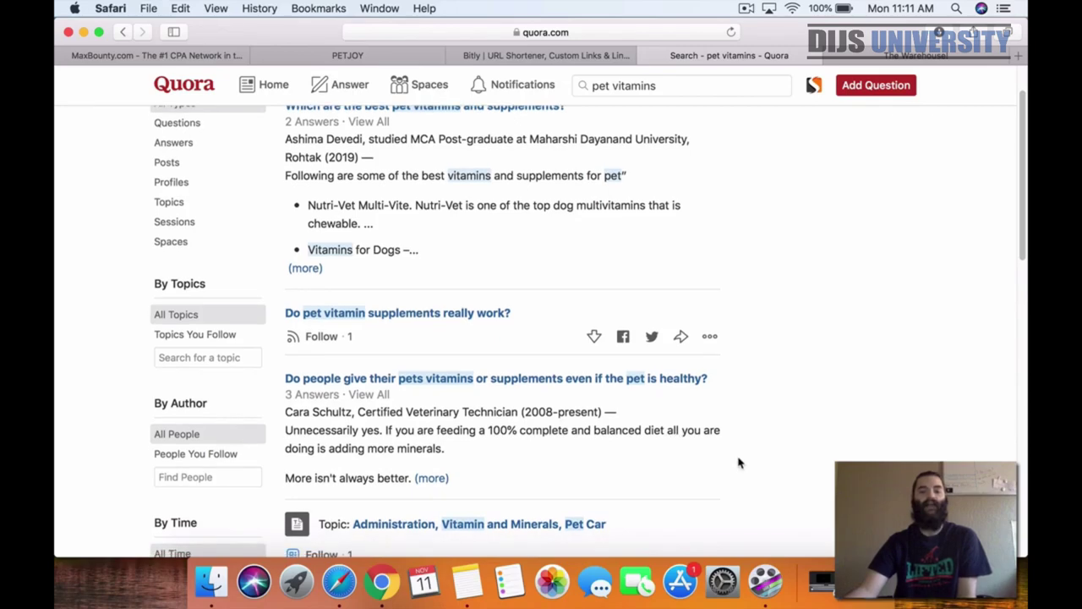
scroll(733, 462, "down", 15)
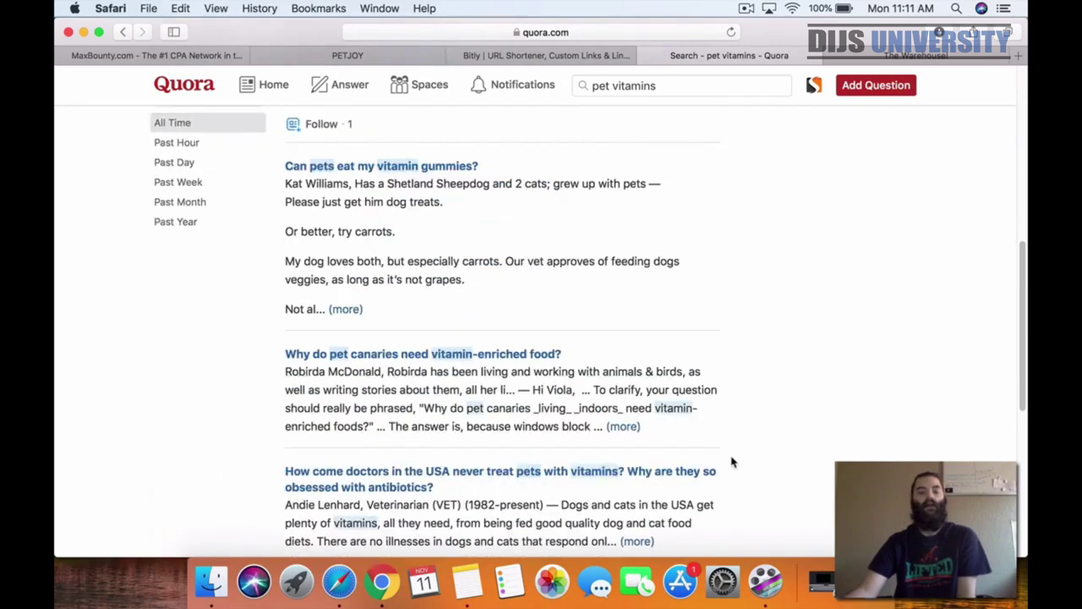
scroll(732, 462, "down", 9)
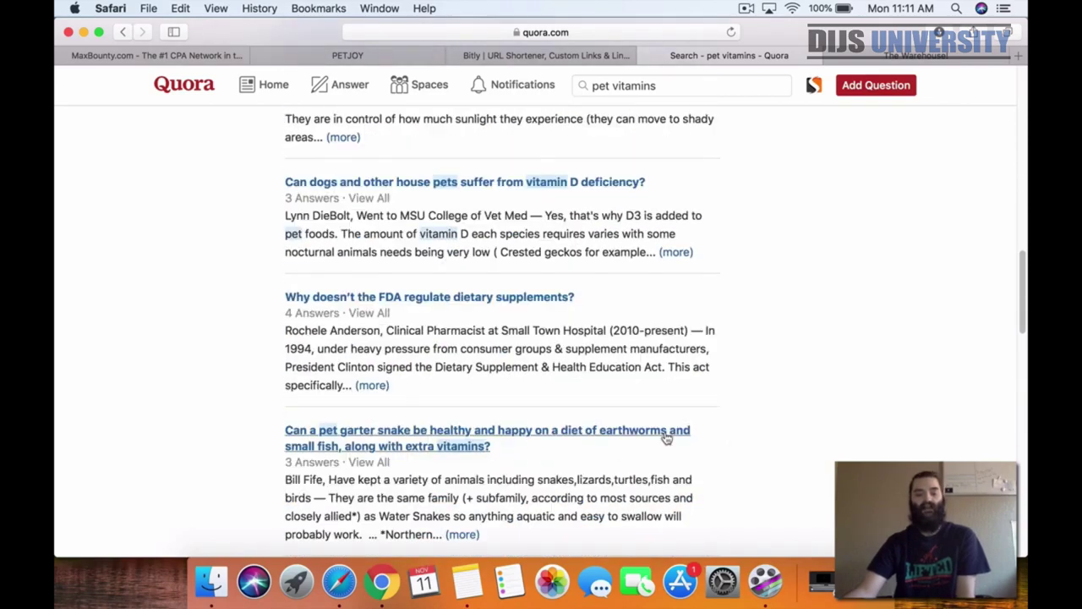
scroll(688, 416, "up", 9)
scroll(690, 414, "up", 5)
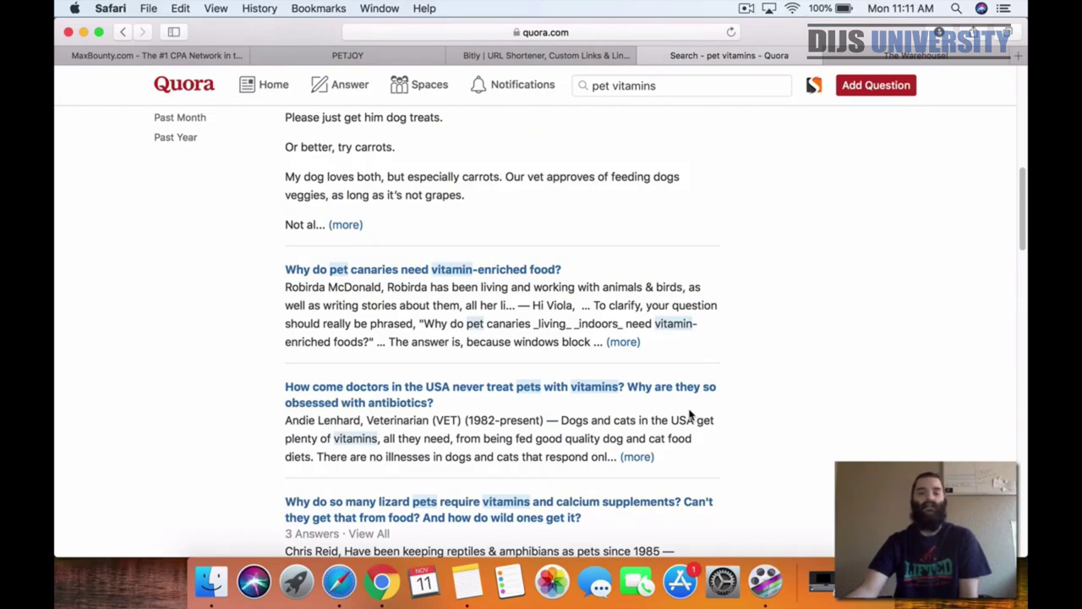
scroll(793, 380, "down", 2)
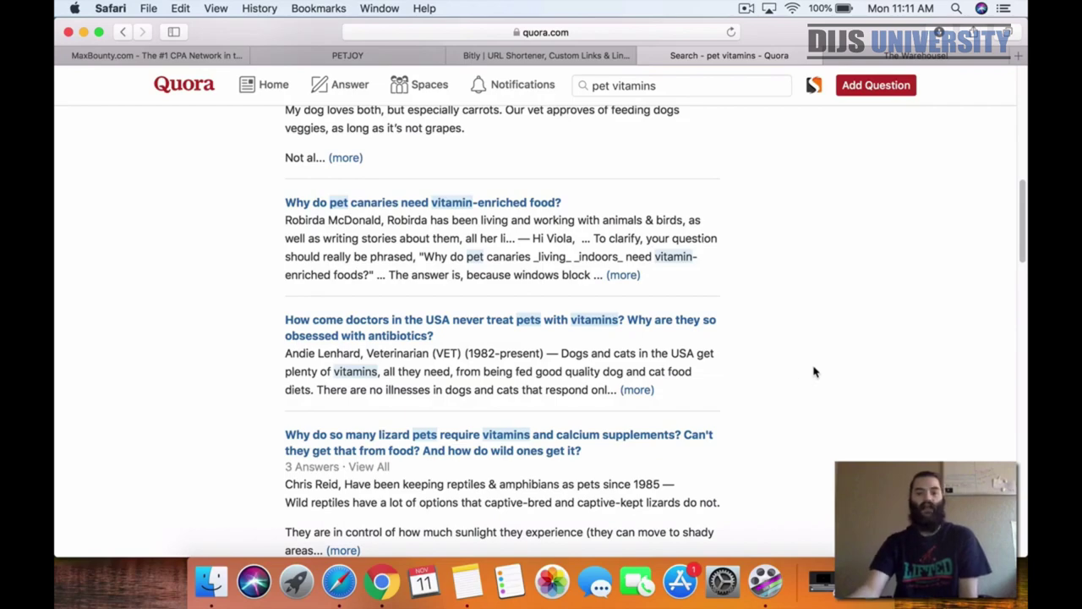
scroll(800, 374, "down", 4)
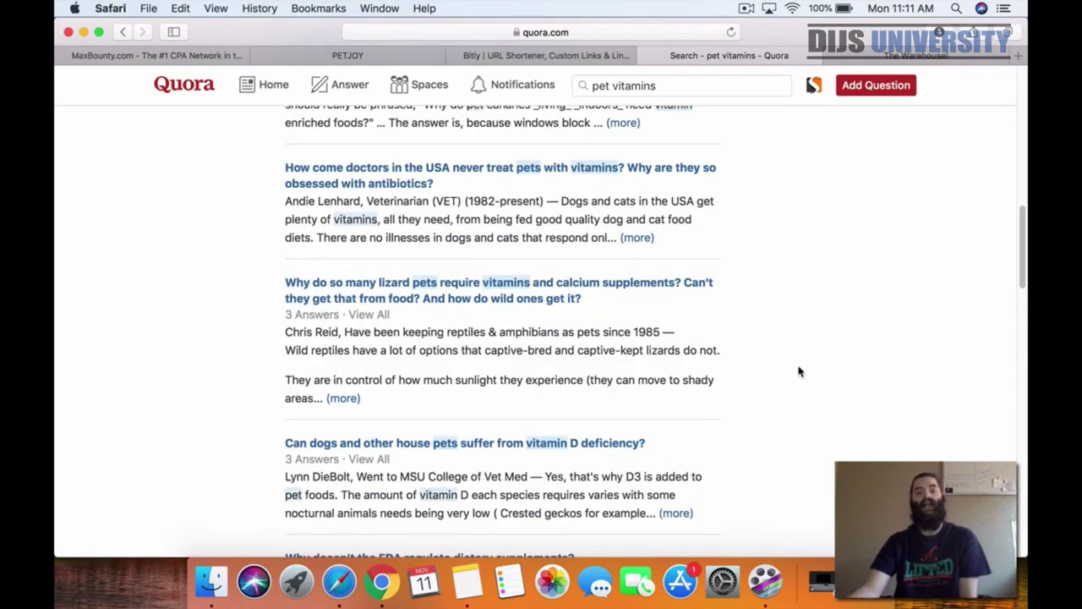
scroll(511, 342, "up", 12)
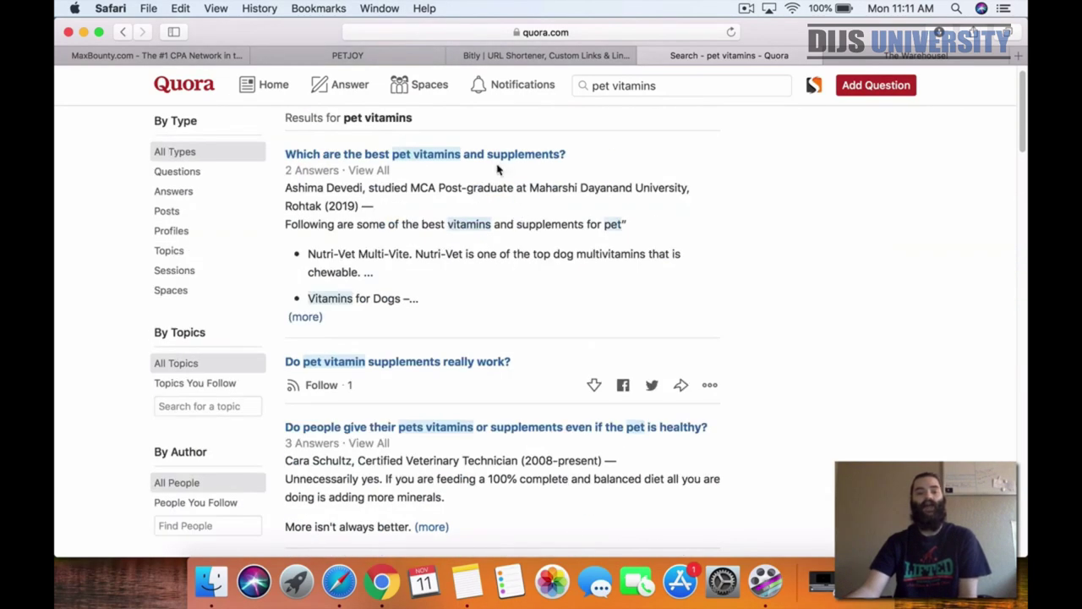
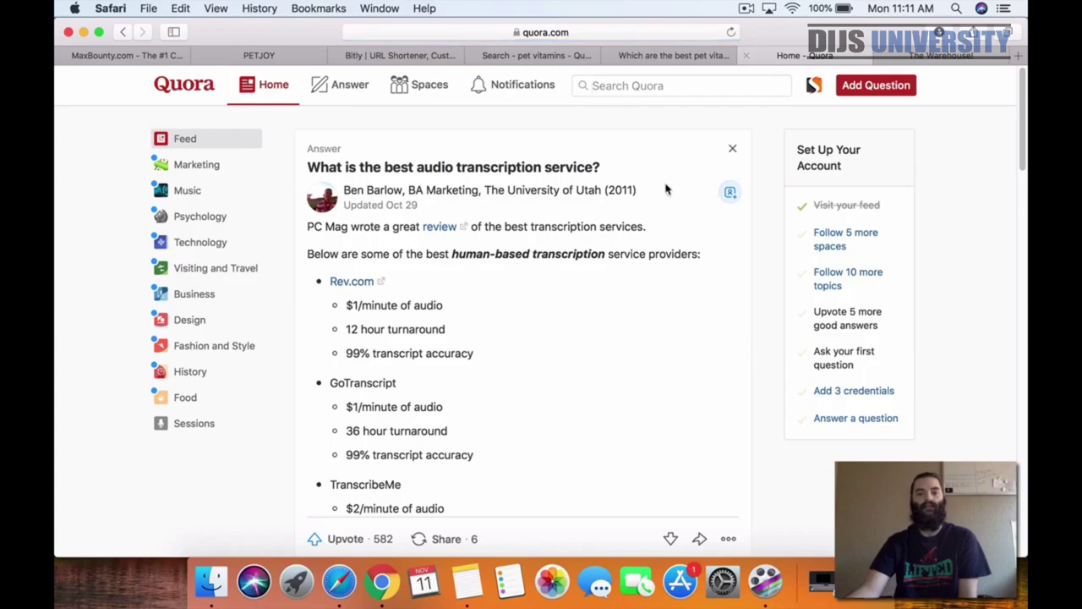
- Close the extra Quora home page and read the answers to "Which are the best pet vitamins and supplements?"
scroll(664, 211, "down", 1)
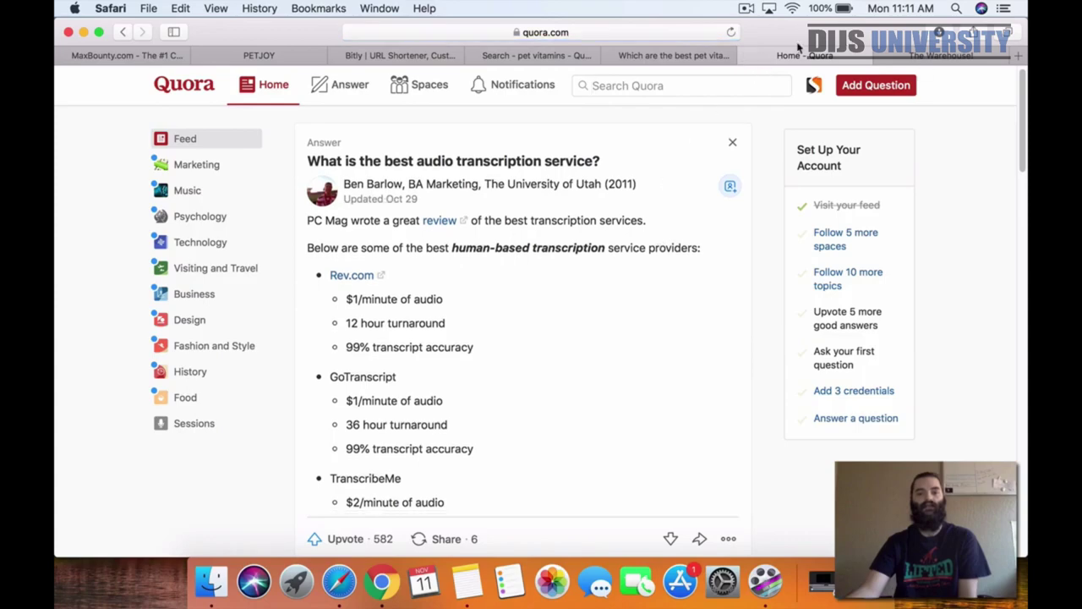
left_click(748, 56)
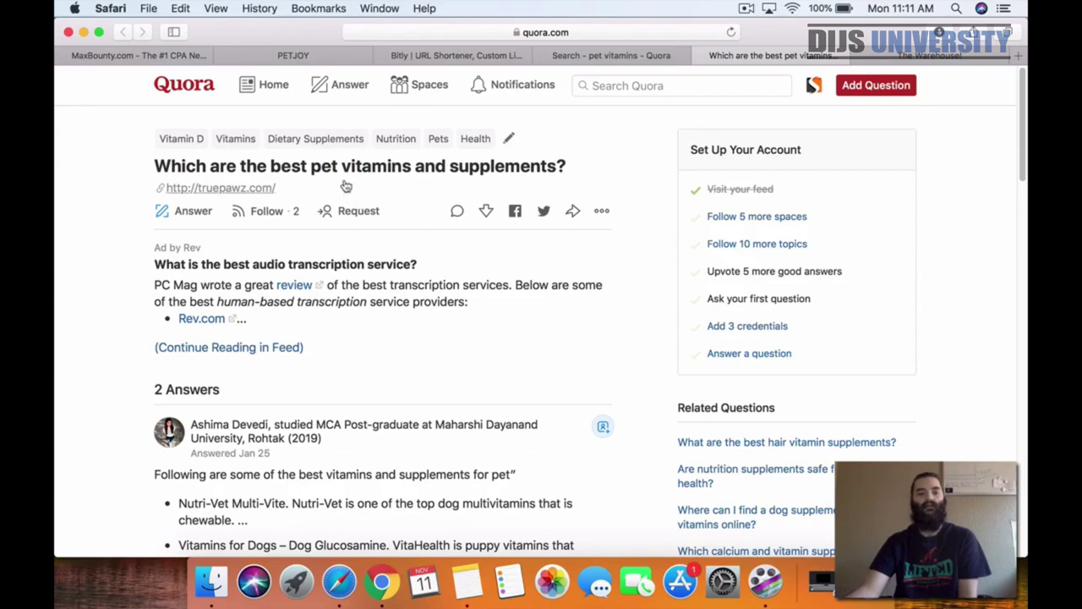
scroll(528, 263, "down", 3)
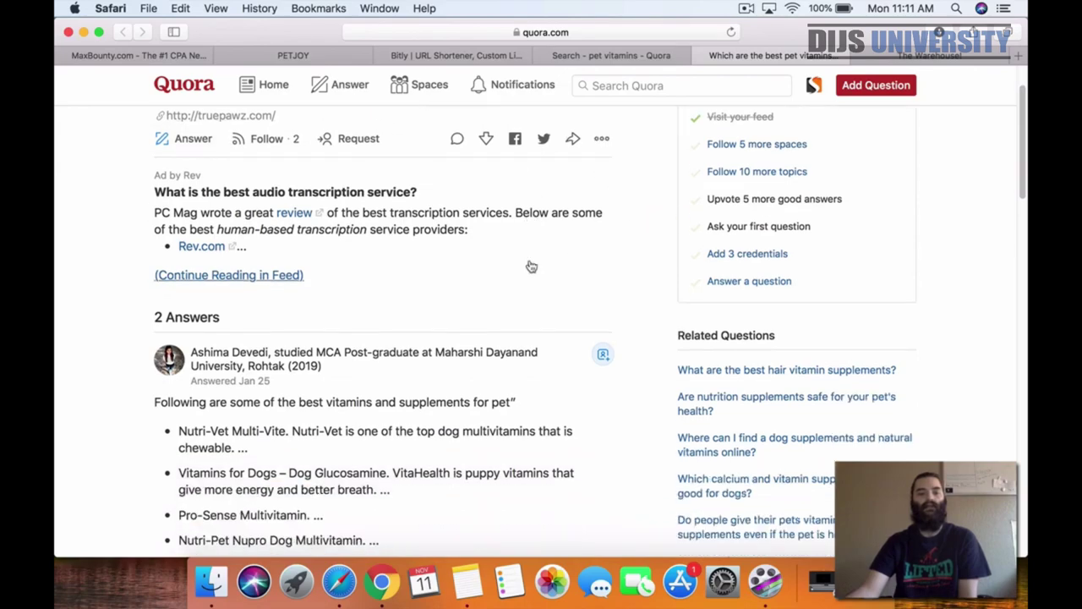
scroll(541, 269, "down", 4)
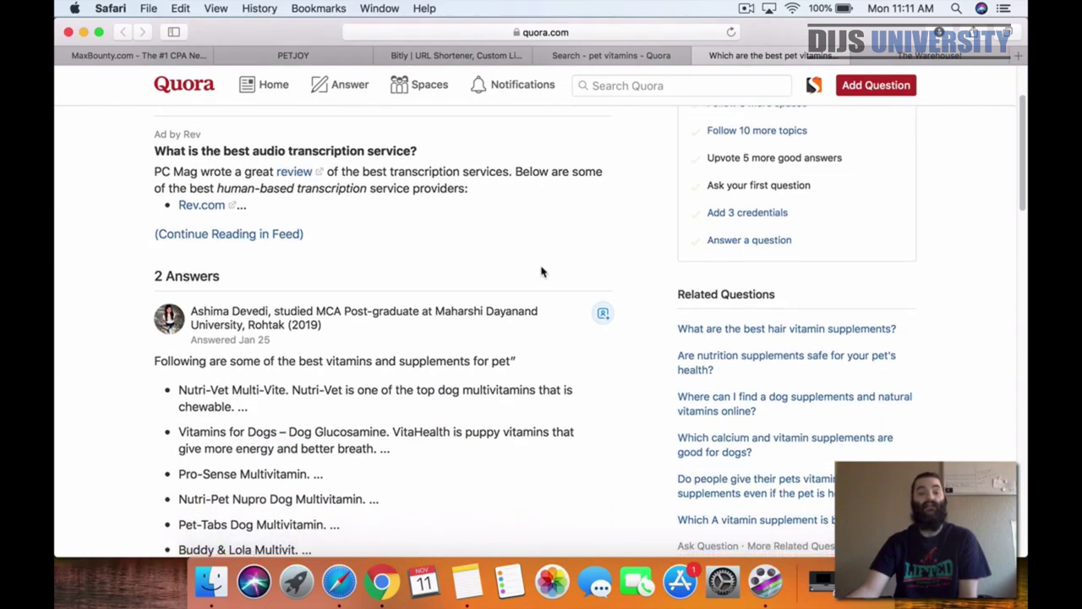
scroll(334, 342, "down", 1)
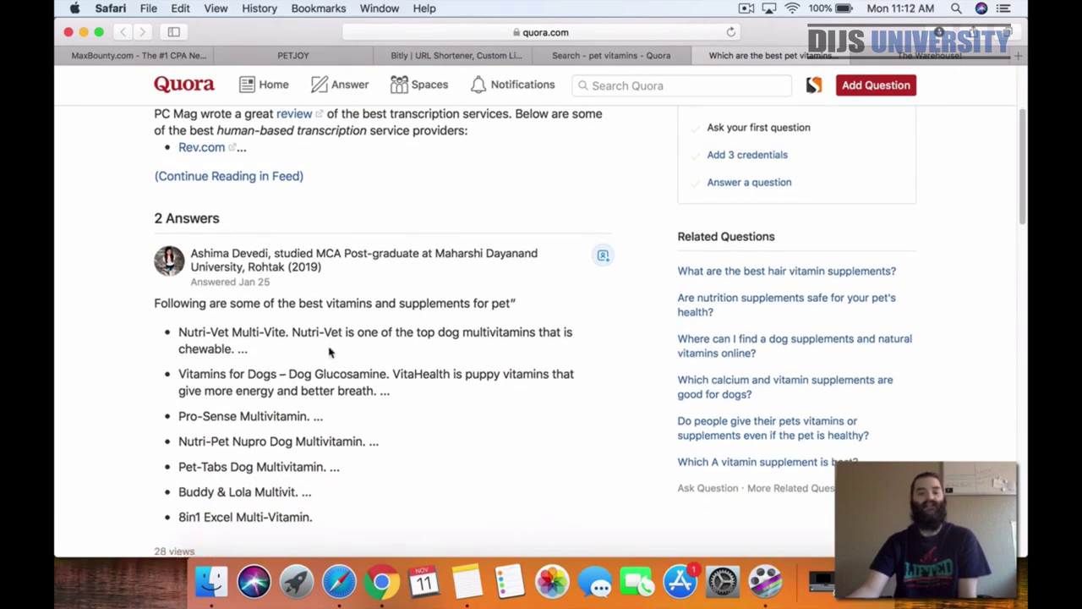
scroll(329, 355, "down", 1)
scroll(368, 480, "down", 1)
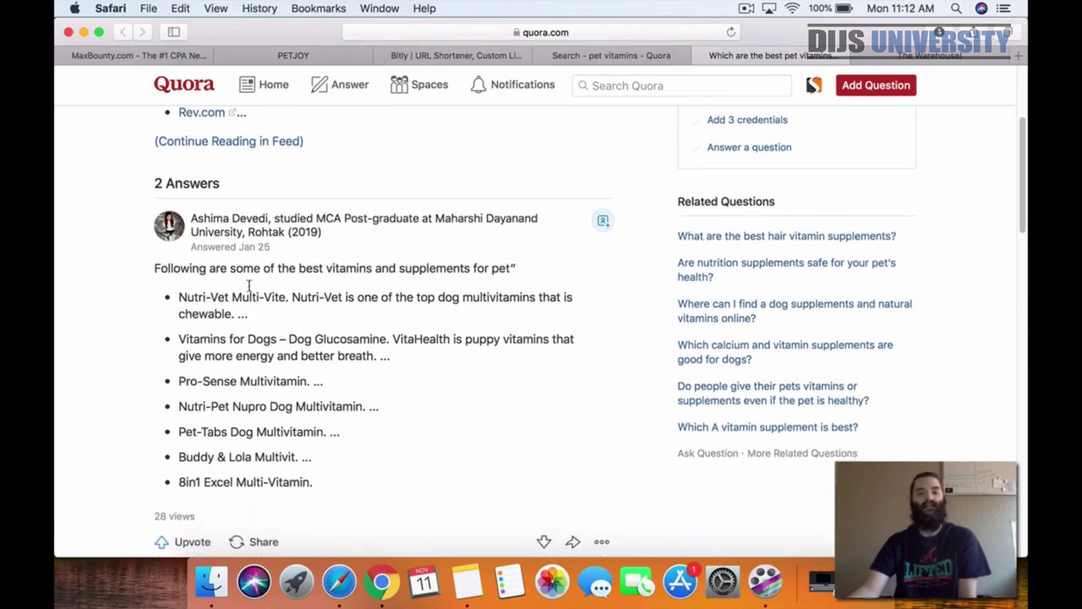
scroll(300, 329, "down", 1)
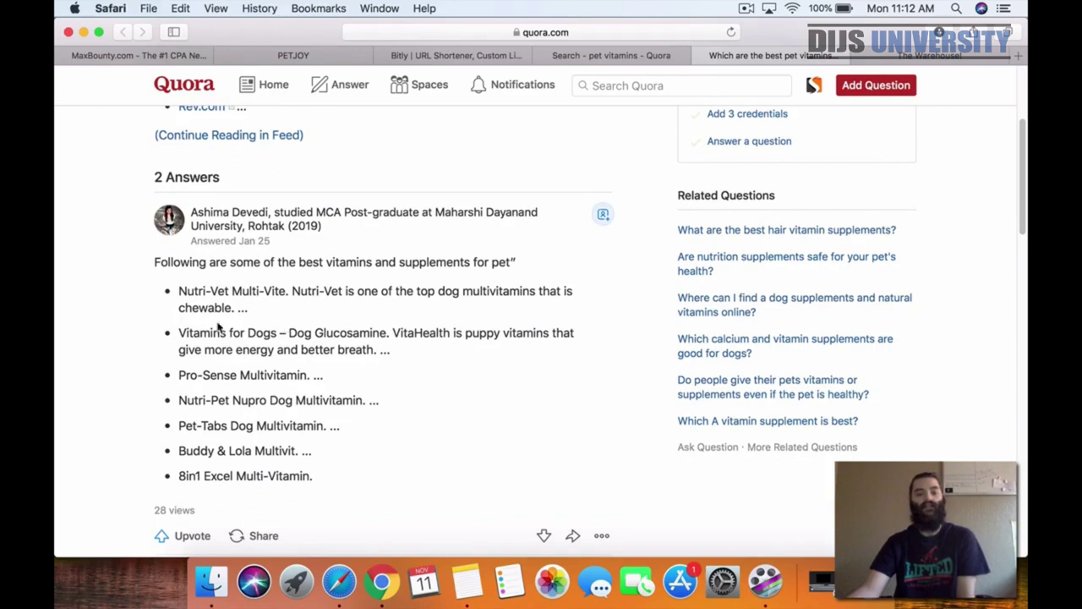
- Compare the two answers under the pet vitamins question, noting how they list and link to products
scroll(218, 327, "down", 2)
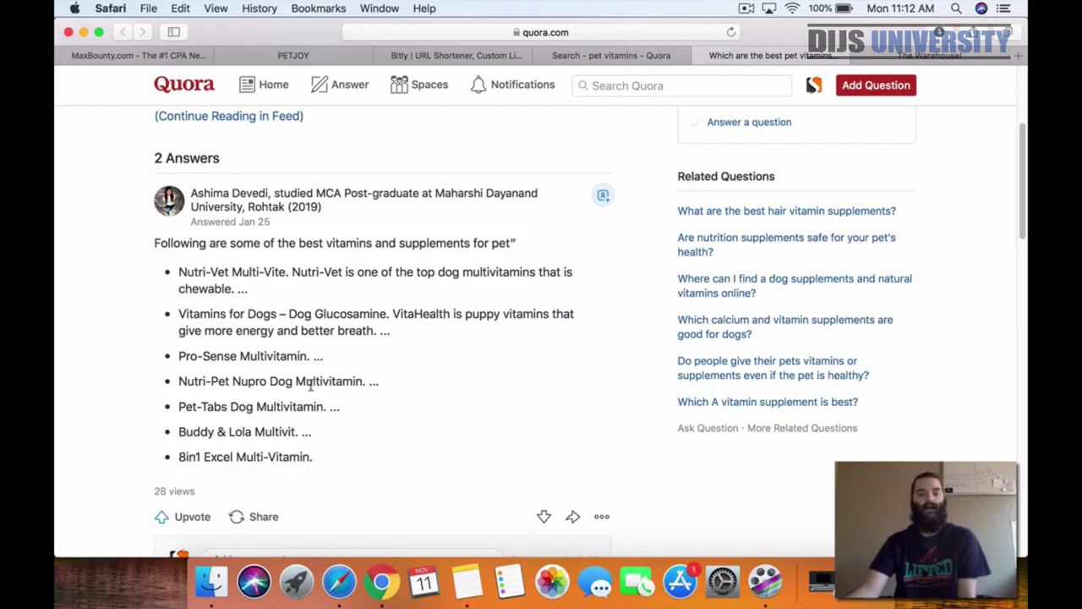
scroll(310, 382, "down", 5)
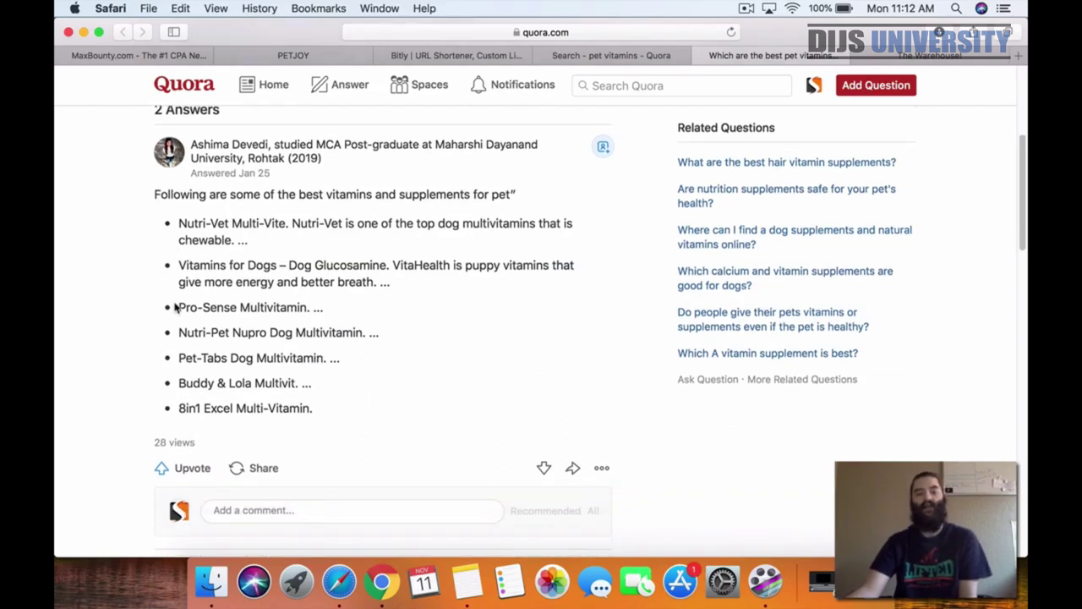
scroll(322, 339, "down", 10)
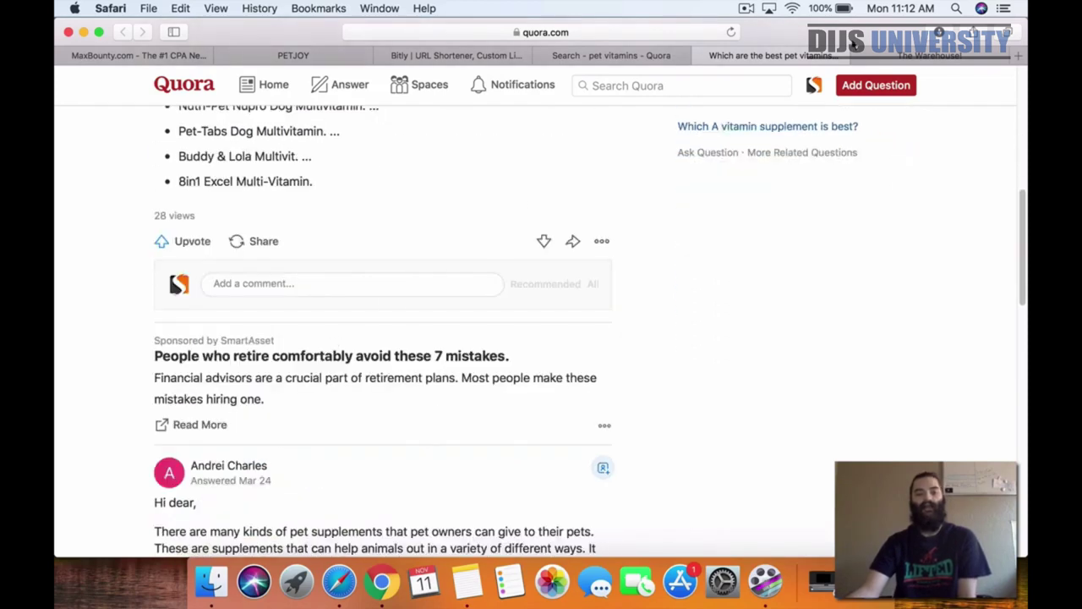
scroll(355, 261, "down", 15)
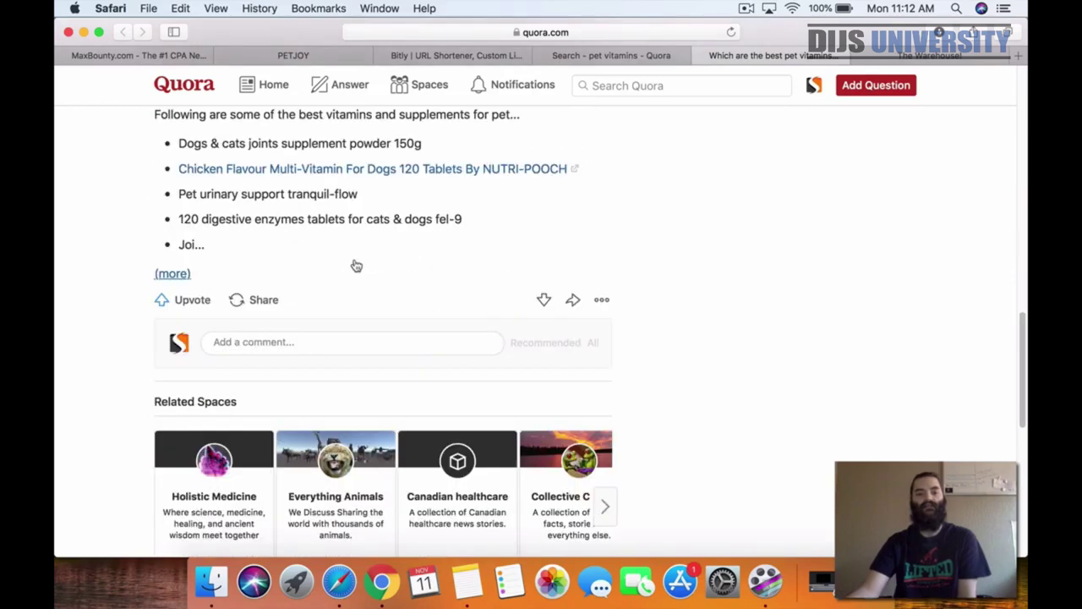
scroll(354, 263, "up", 2)
scroll(359, 260, "up", 1)
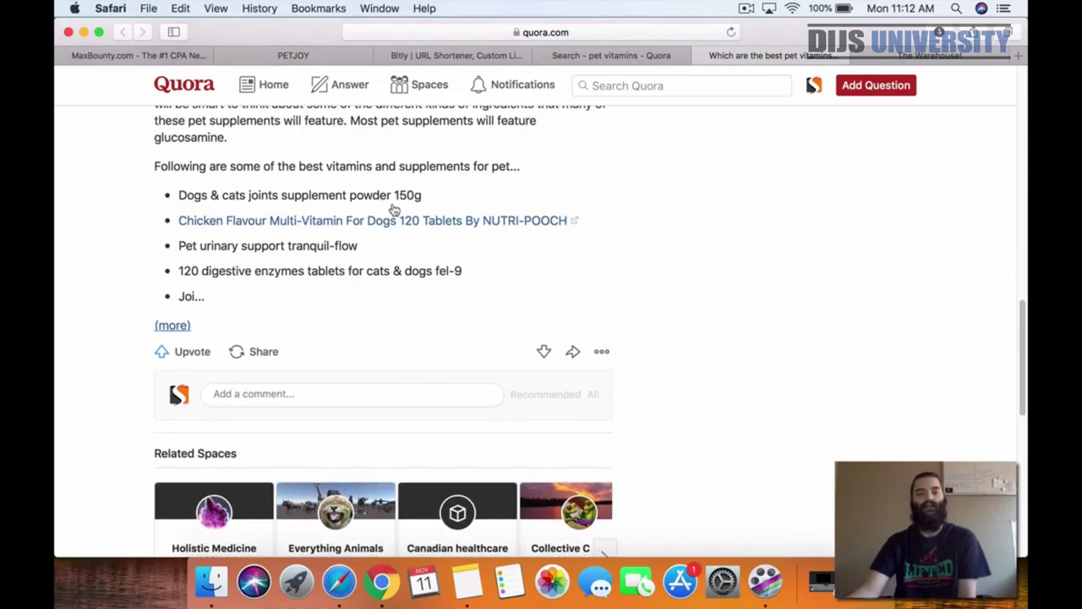
scroll(368, 280, "down", 6)
scroll(366, 287, "up", 12)
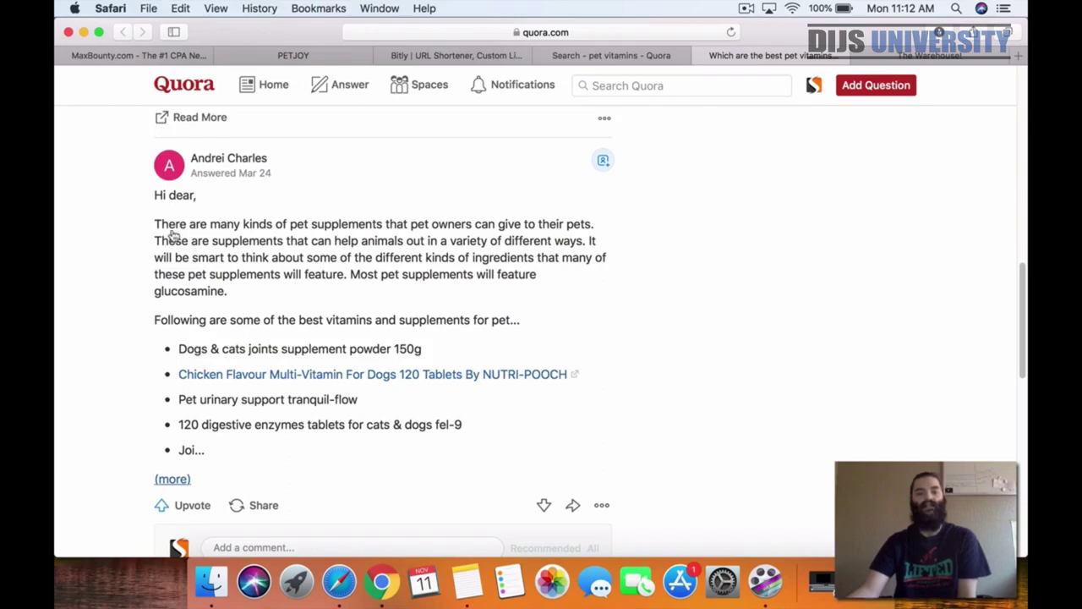
scroll(172, 236, "down", 1)
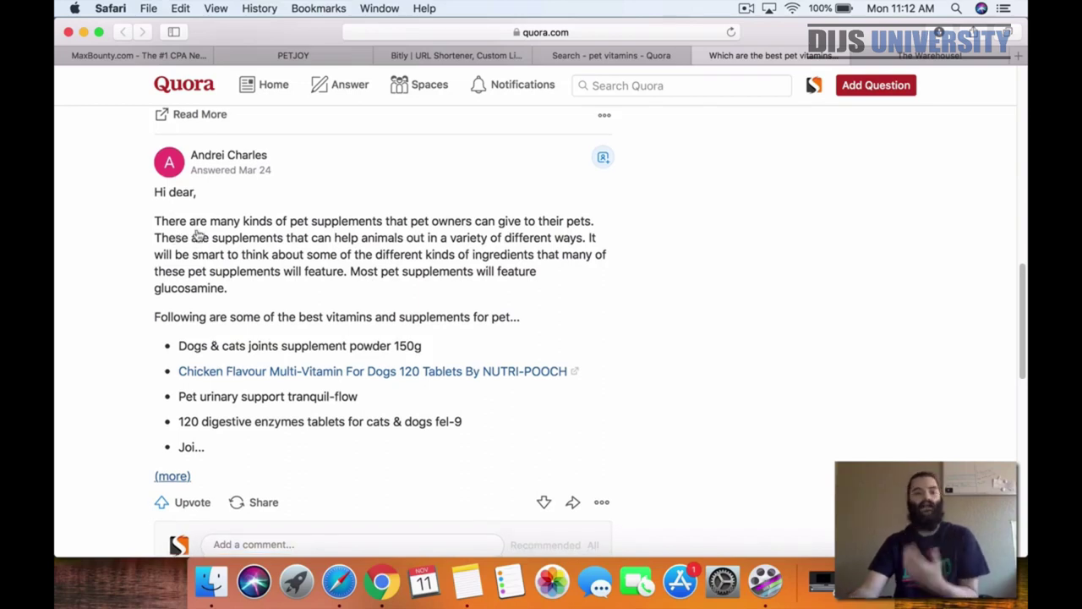
- Expand the second answer, check its linked NUTRI-POOCH chicken flavour multi-vitamin page, and close that page
left_click_drag(188, 220, 245, 294)
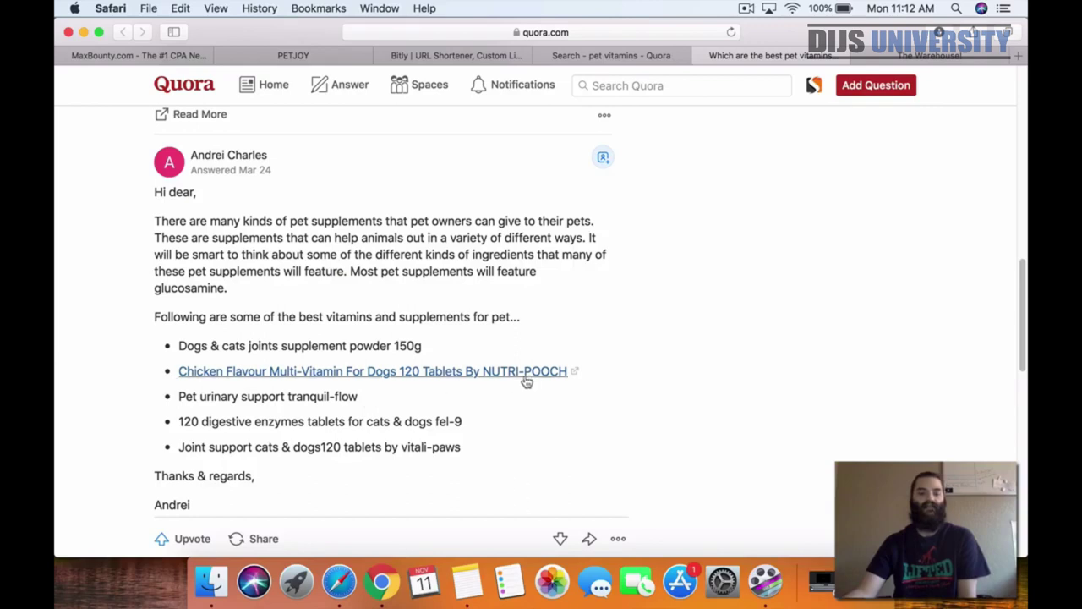
left_click(481, 375)
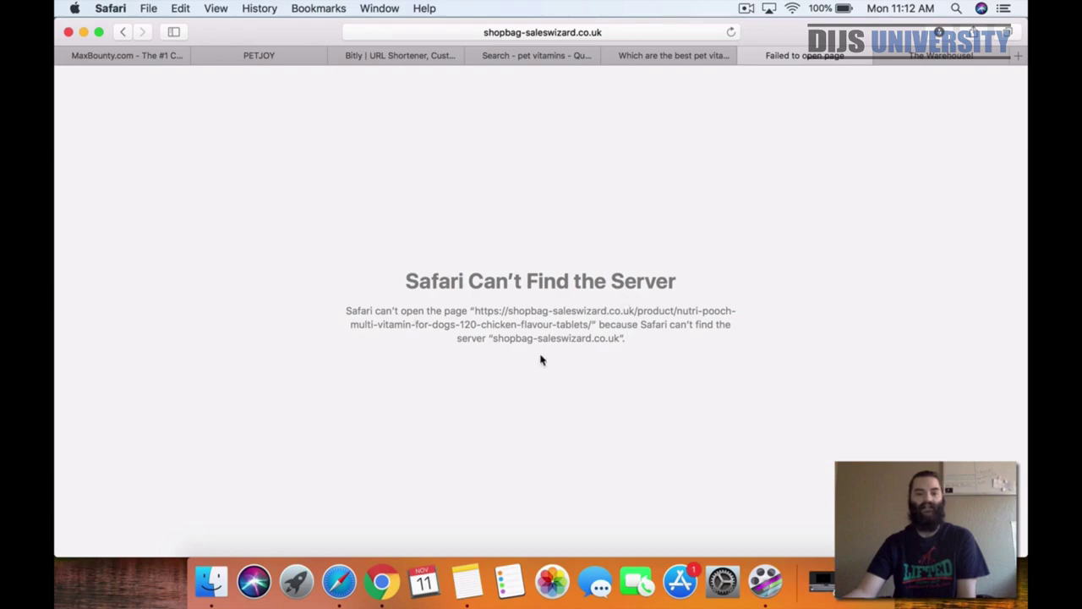
left_click(746, 56)
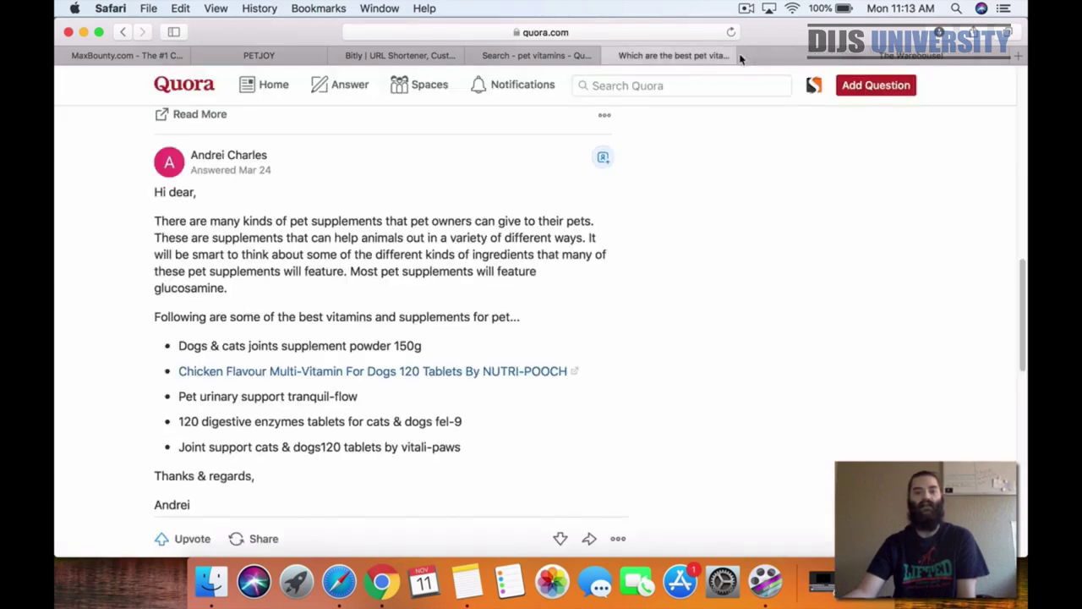
- Start writing a new answer to "Which are the best pet vitamins and supplements?"
scroll(488, 239, "down", 3)
scroll(489, 239, "down", 15)
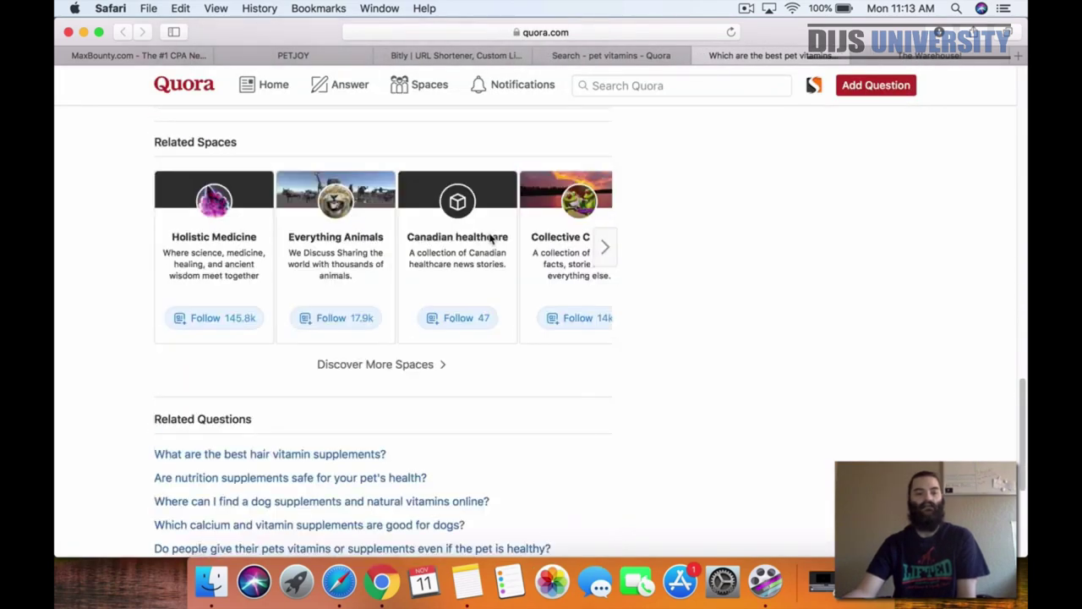
scroll(488, 240, "up", 20)
scroll(489, 239, "down", 1)
scroll(489, 239, "up", 4)
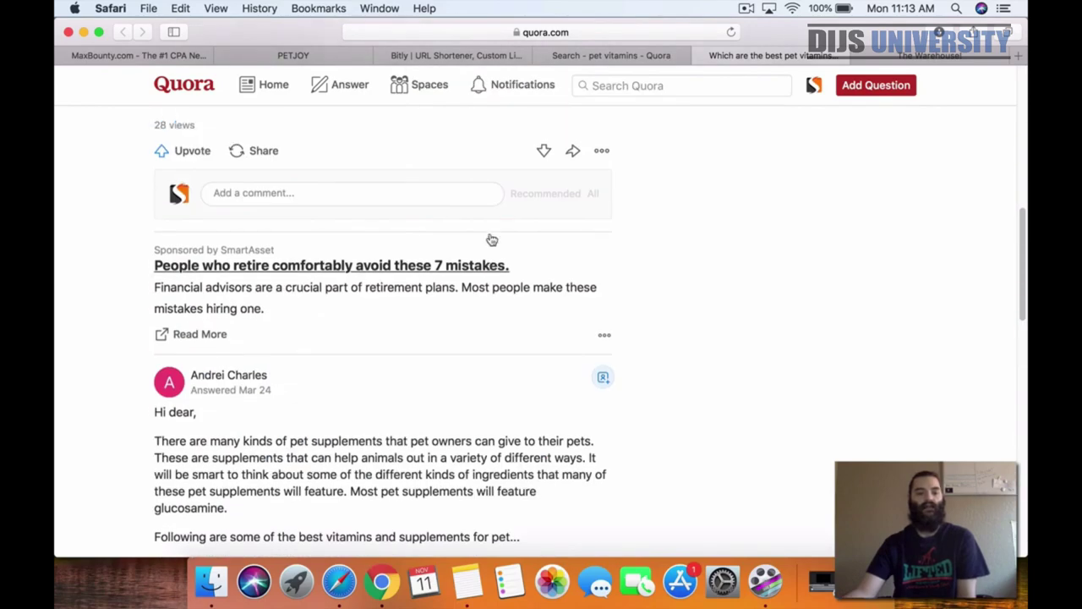
scroll(489, 238, "up", 10)
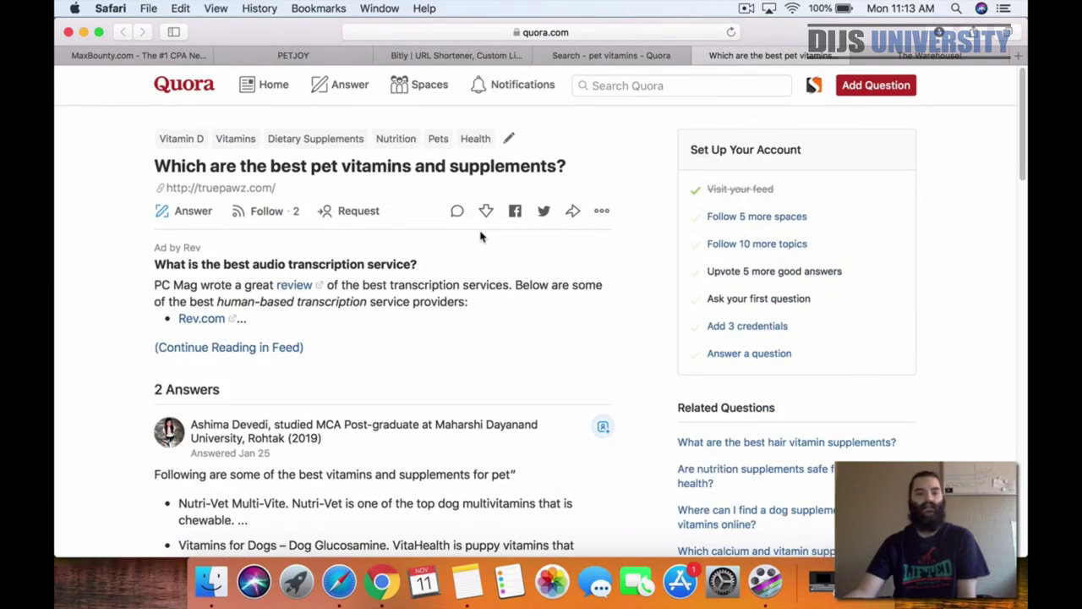
left_click(190, 211)
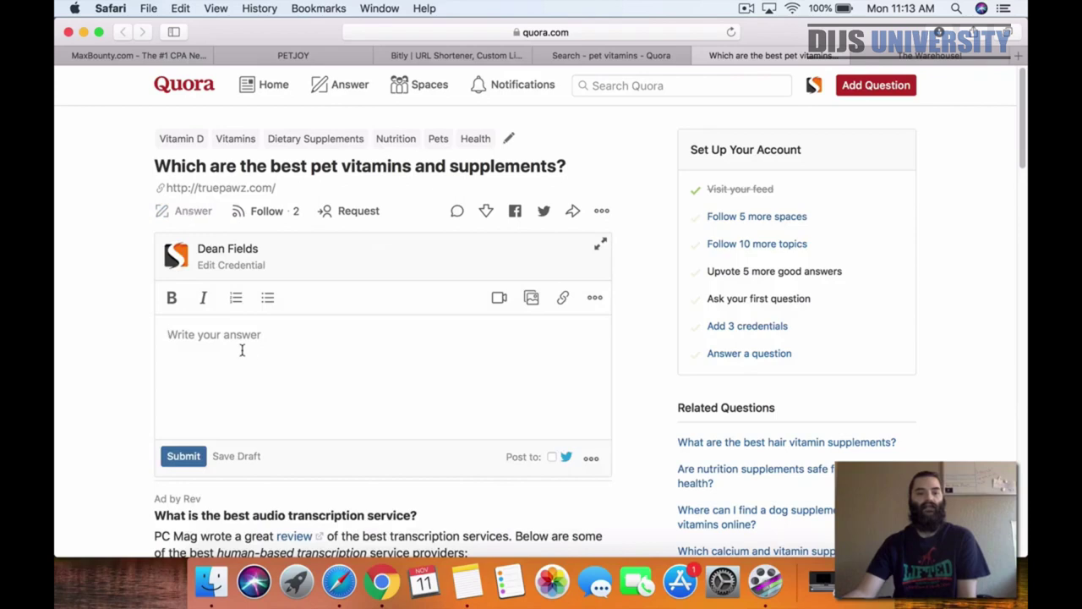
- Dismiss the 10% off popup on the PetJoy page and copy the three benefits from "Veterinarian Recommended" through "All Natural Formula"
left_click(604, 55)
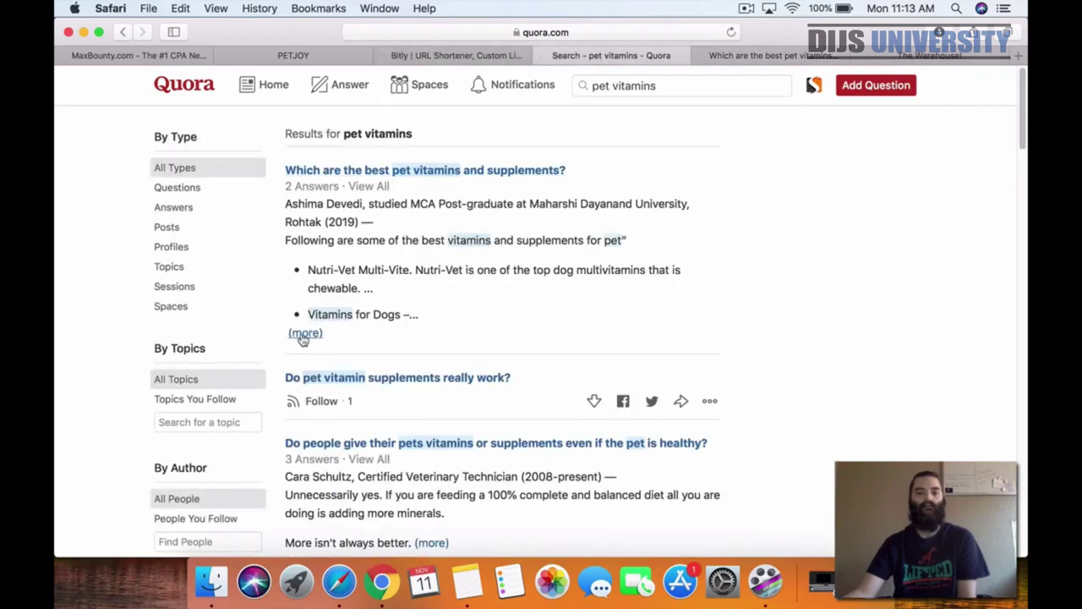
left_click(275, 55)
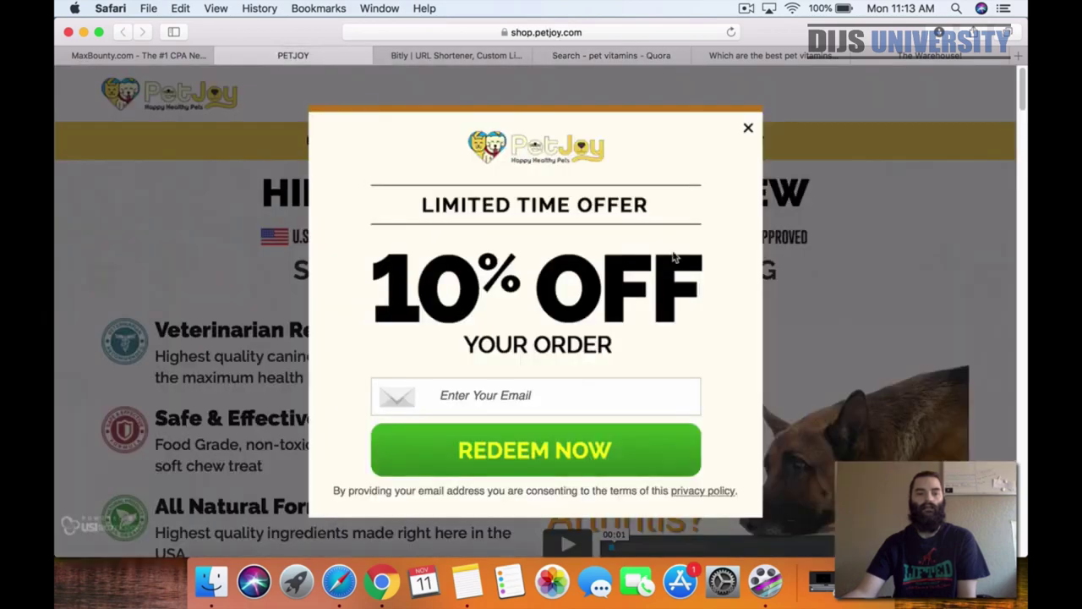
left_click(748, 129)
scroll(482, 219, "down", 1)
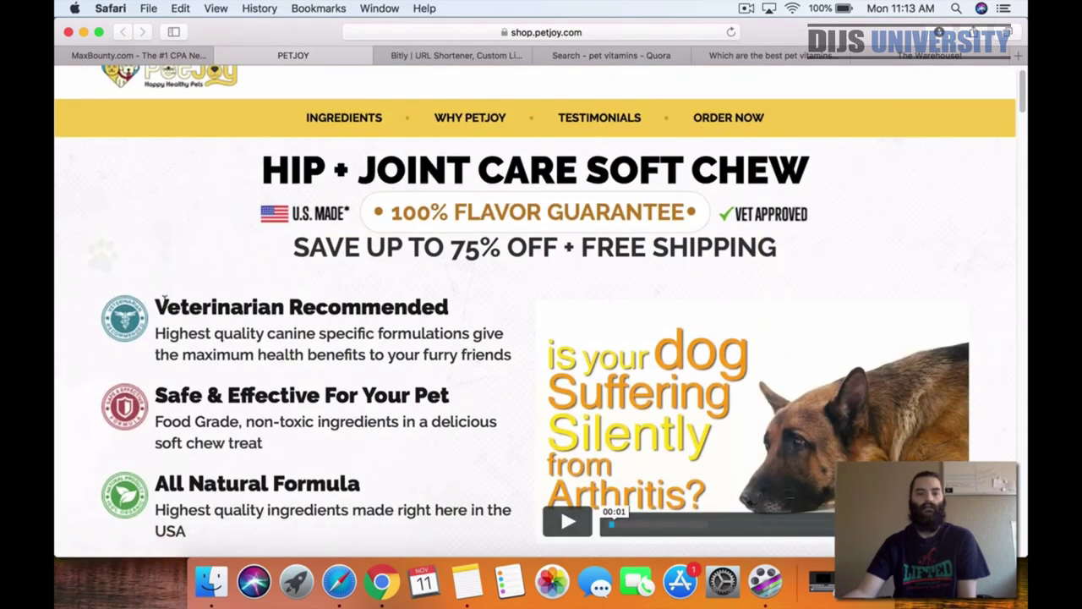
left_click_drag(155, 304, 306, 445)
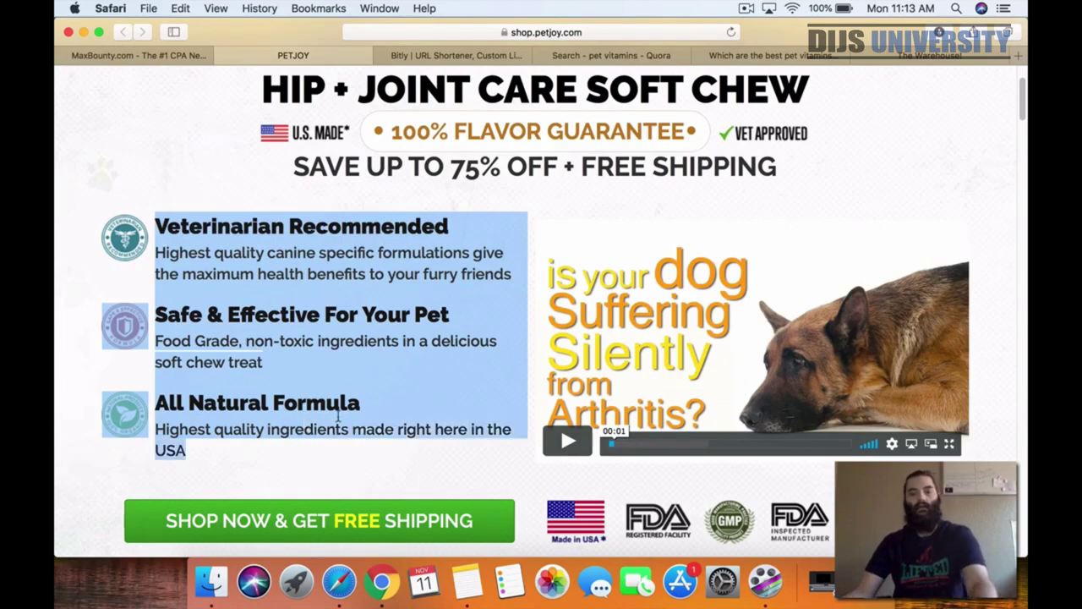
- Paste the three PetJoy benefits into the Quora answer as a bulleted list and add an empty fourth bullet
left_click(894, 58)
left_click(761, 56)
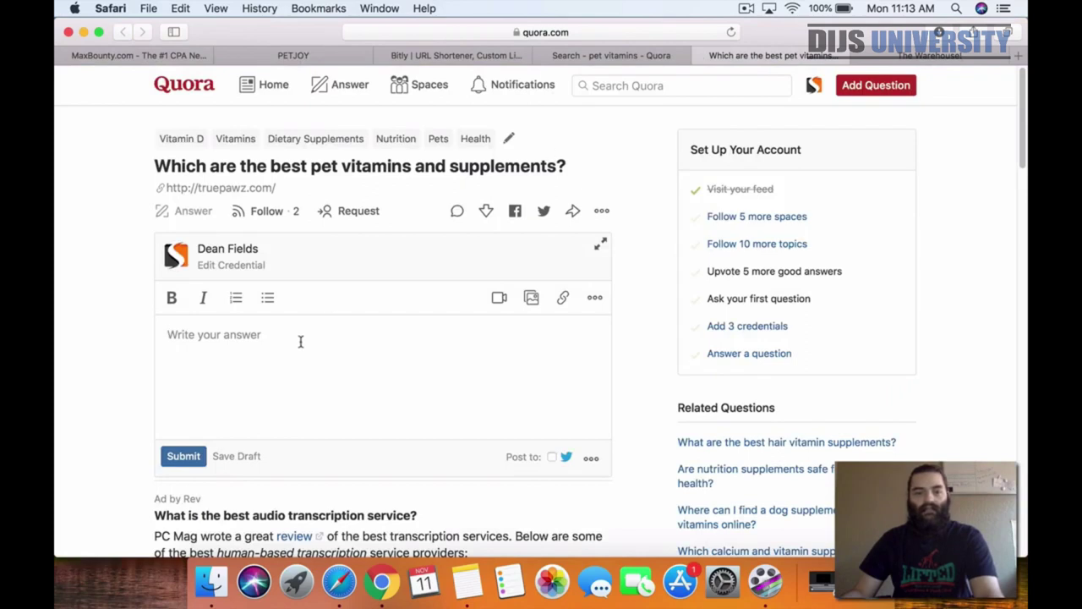
type("Veterinarian RecommendedHighest quality canine specific formulations give the maximum health benefits to your furry friends Safe & Effective For Your PetFood Grade, non-toxic ingredients in a delicious soft chew treat All Natural FormulaHighest quality ingredients made right here in the USA")
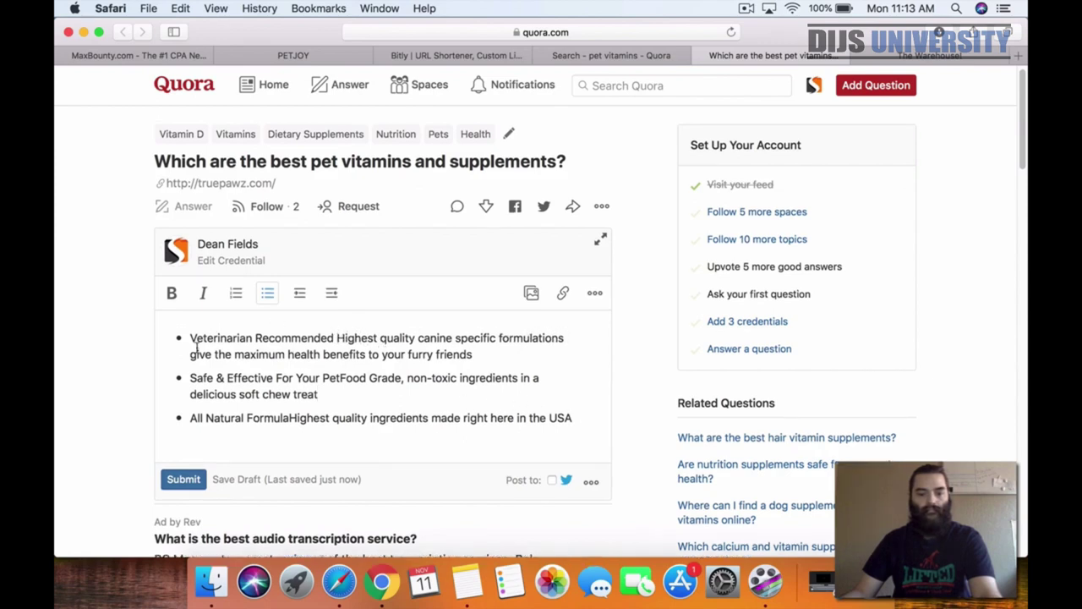
key("Return")
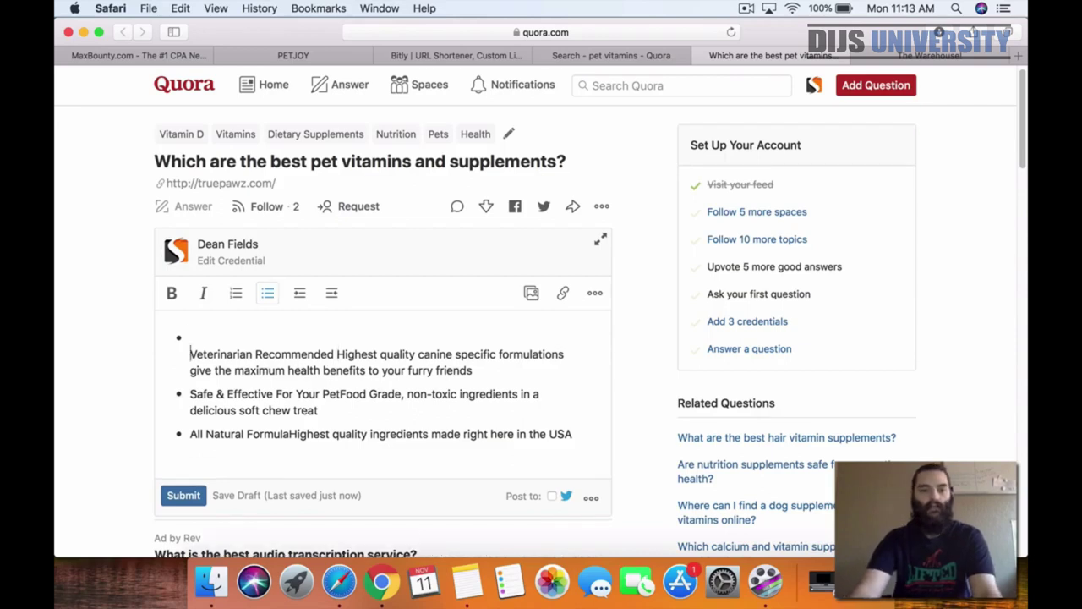
key("BackSpace")
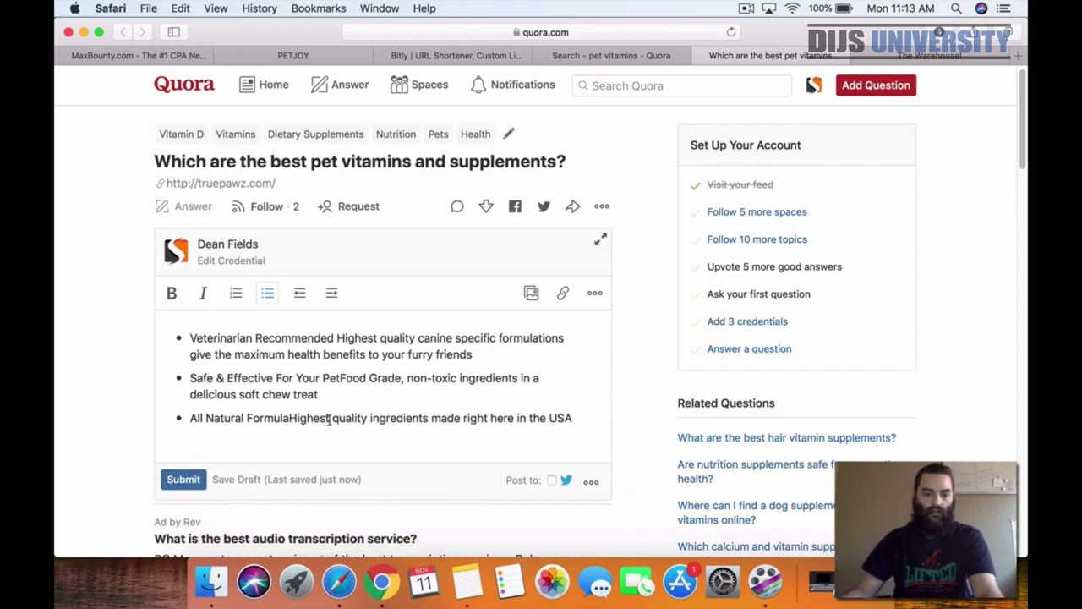
left_click(582, 418)
key("Return")
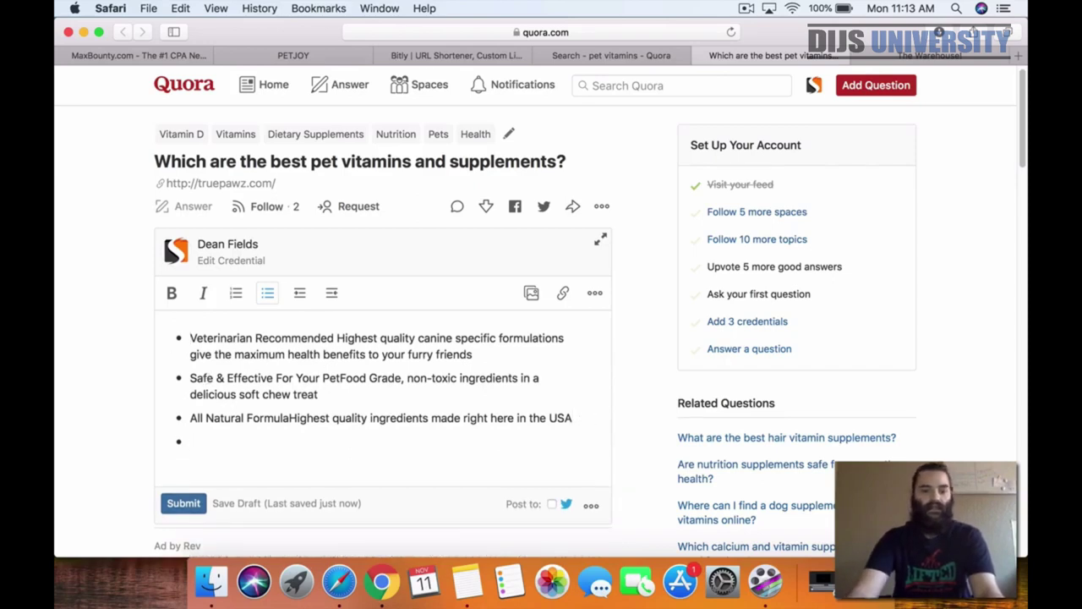
- Copy the text "UP TO 75% OFF + FREE SHIPPING" from the PetJoy page's headline area
left_click(546, 56)
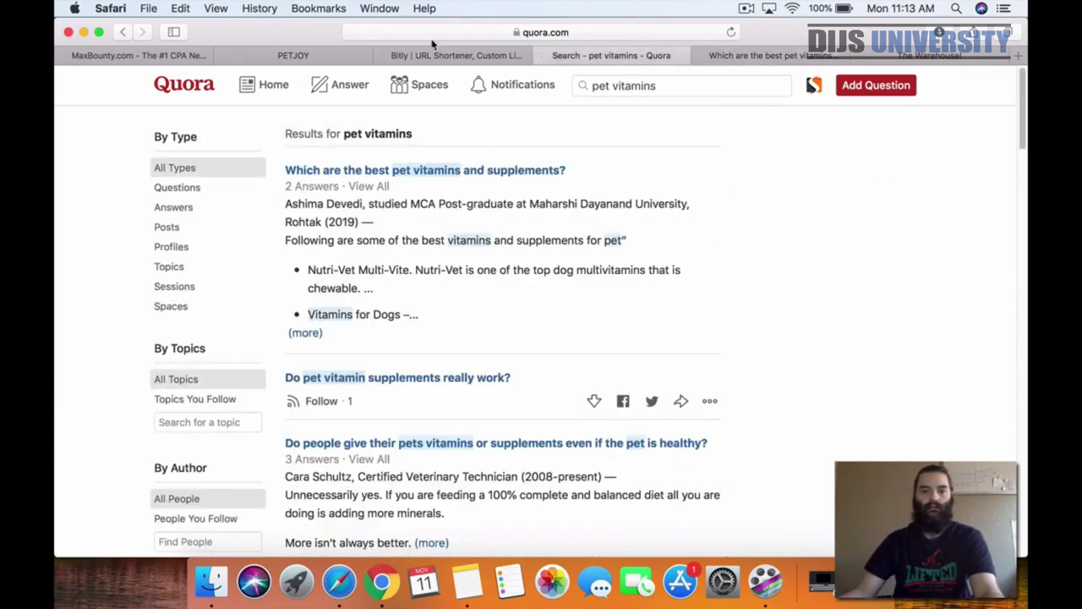
left_click(441, 56)
left_click(294, 55)
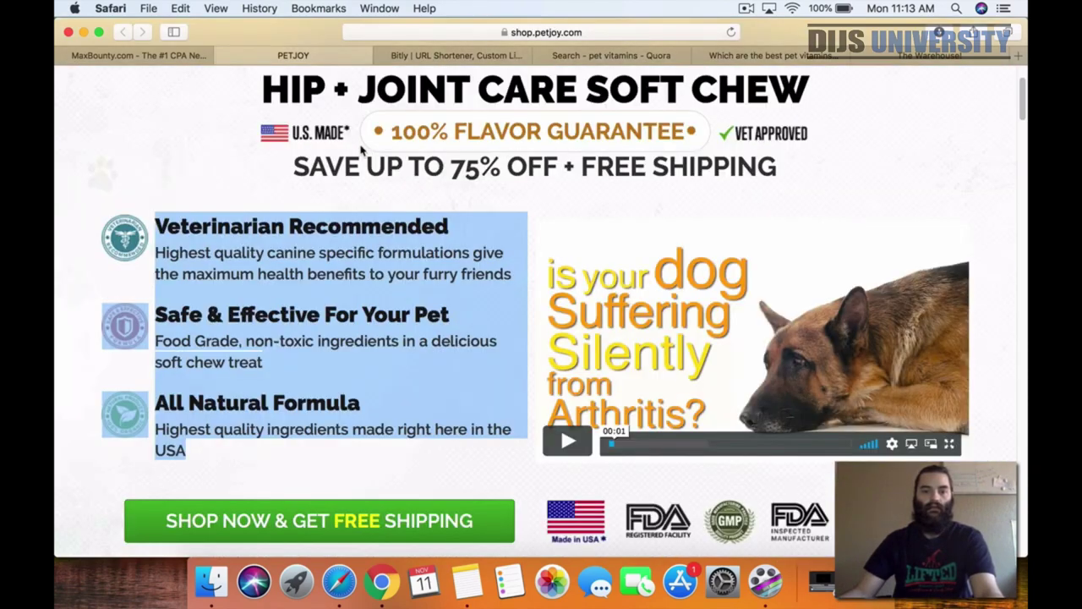
left_click_drag(291, 166, 768, 166)
right_click(370, 160)
left_click(365, 179)
left_click(366, 165)
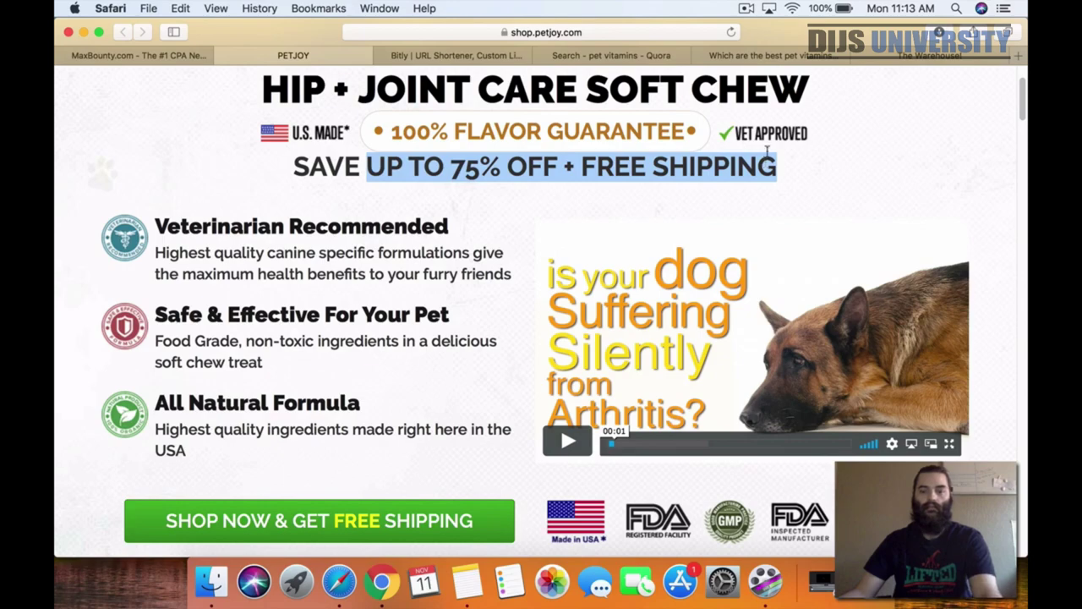
- Fill the fourth bullet of the Quora answer with "Vet Approved" followed by the copied "UP TO 75% OFF + FREE SHIPPING"
left_click(596, 55)
left_click(444, 55)
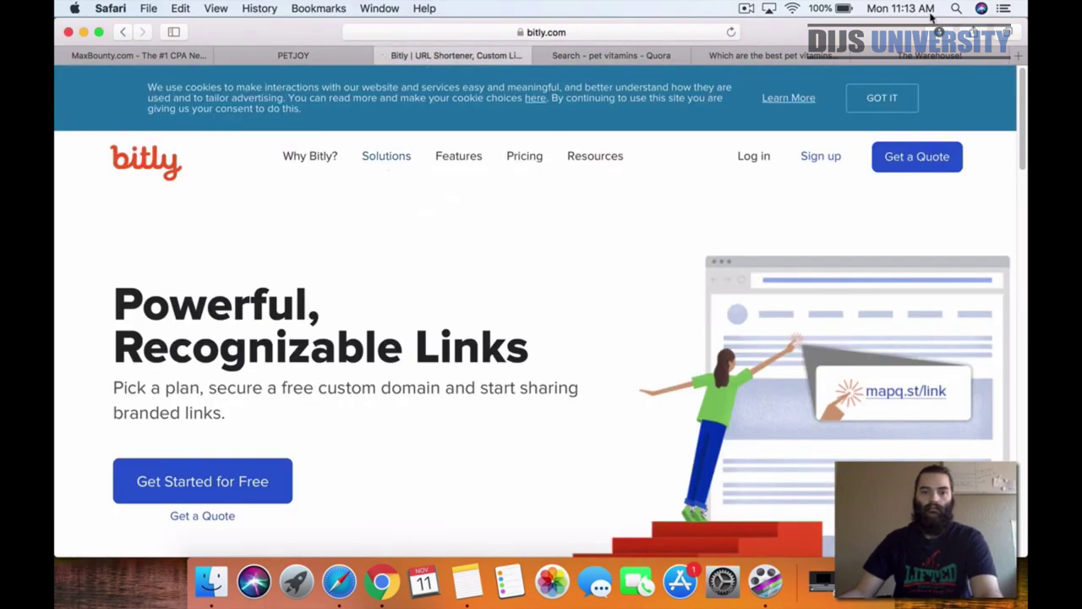
left_click(925, 55)
left_click(787, 56)
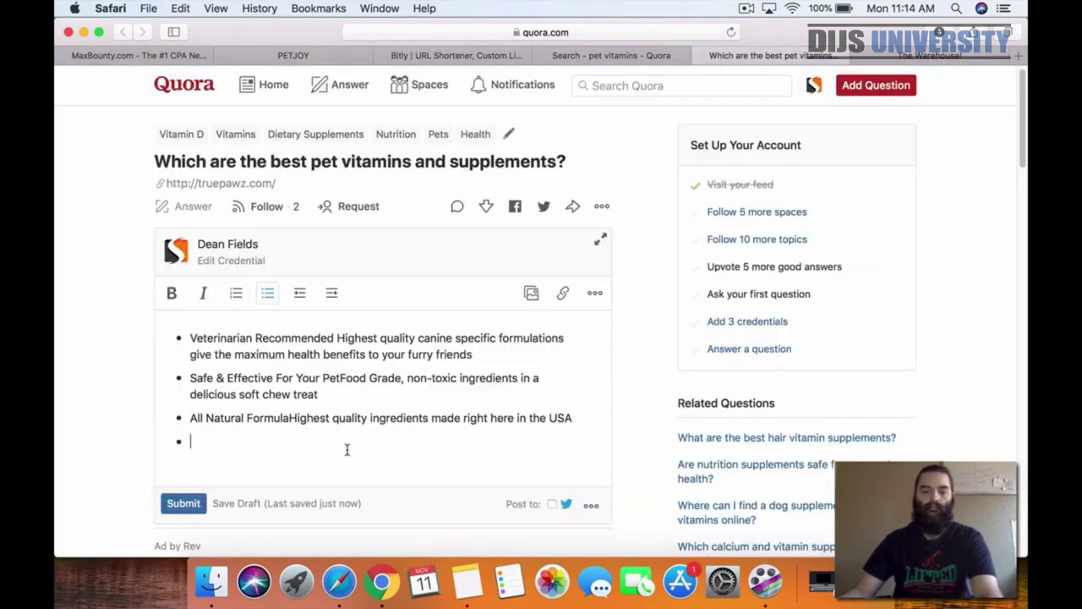
type("Vet Appr")
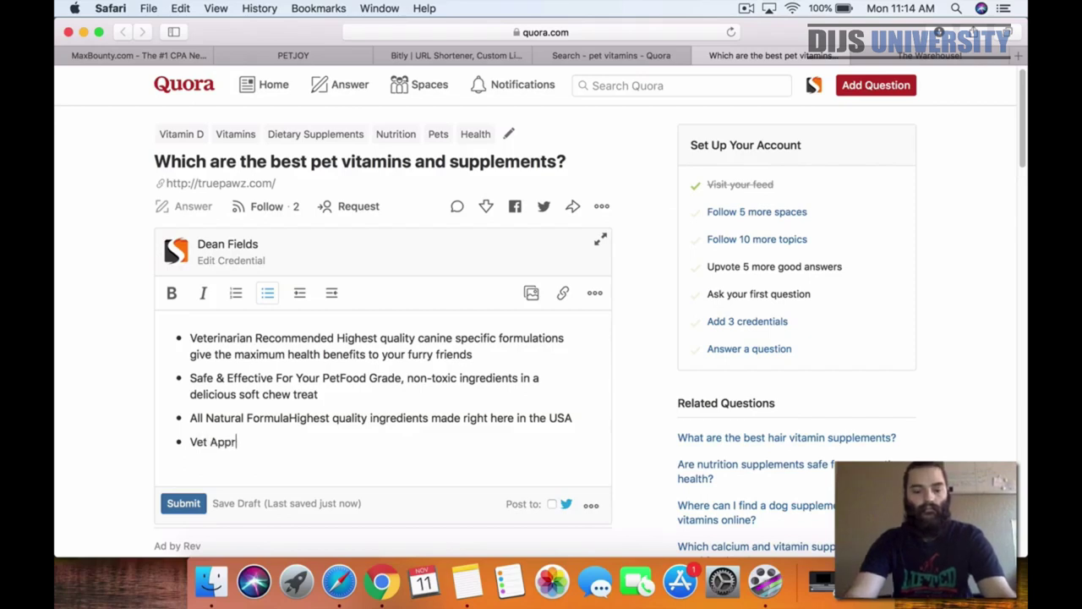
type("oved")
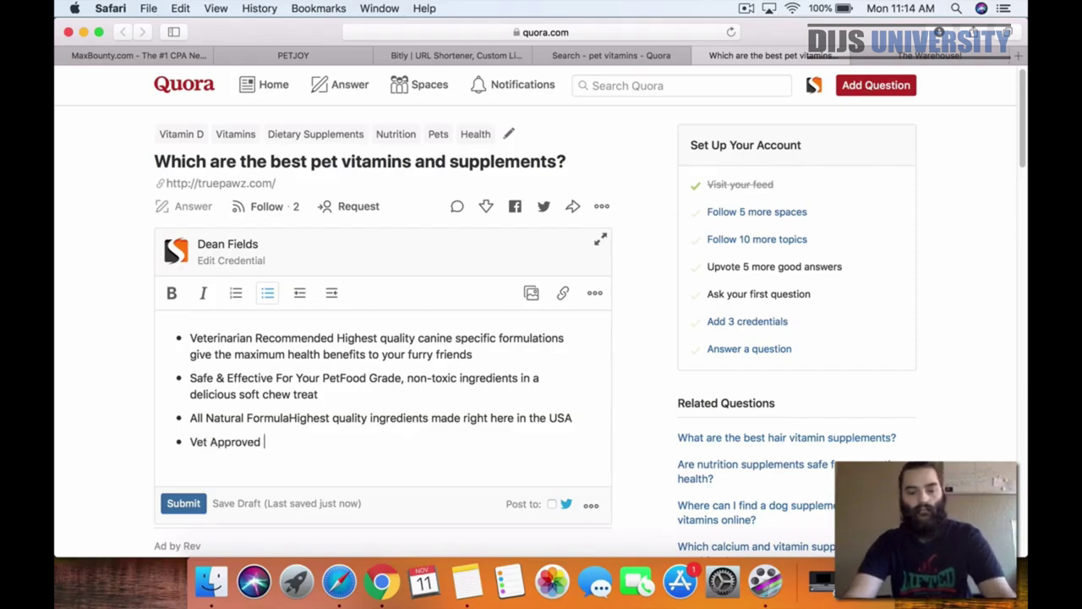
key("super+v")
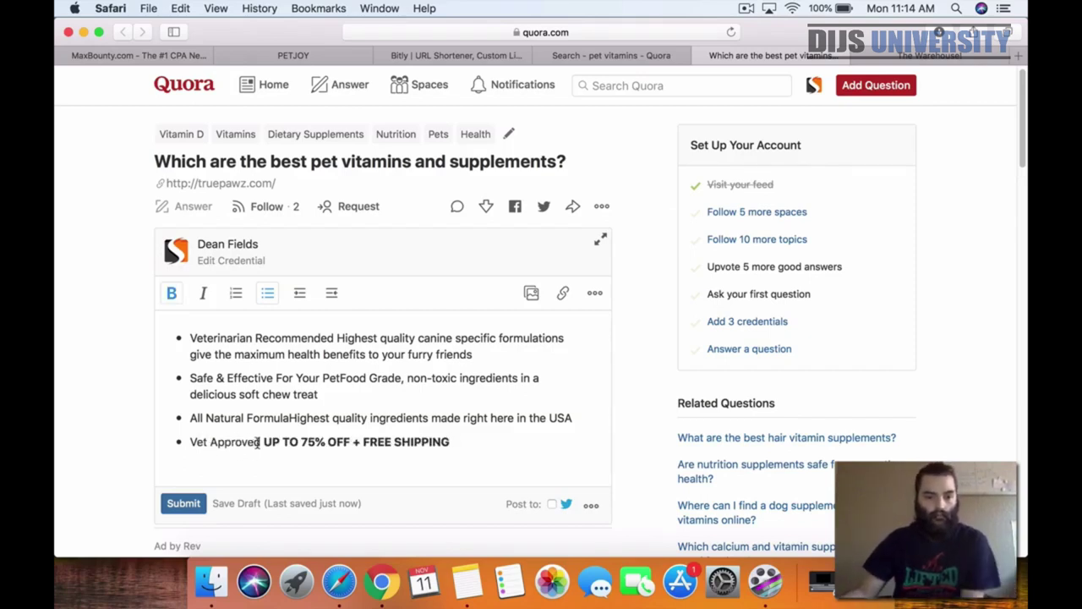
- Begin adding a link to the text "UP TO 75% OFF + FREE SHIPPING" in the answer's fourth bullet
left_click_drag(262, 441, 478, 441)
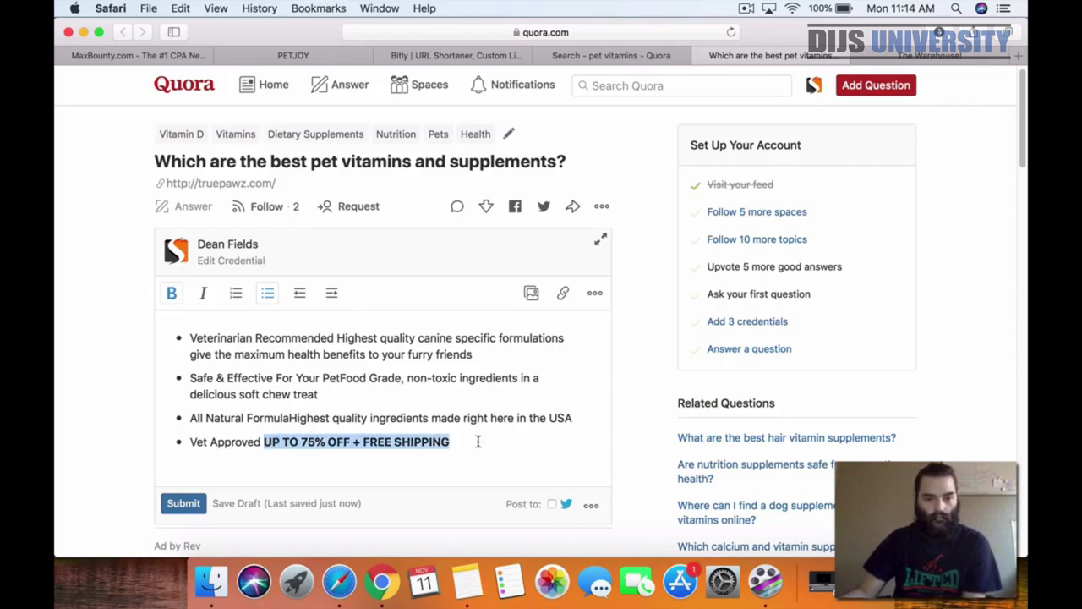
left_click(563, 292)
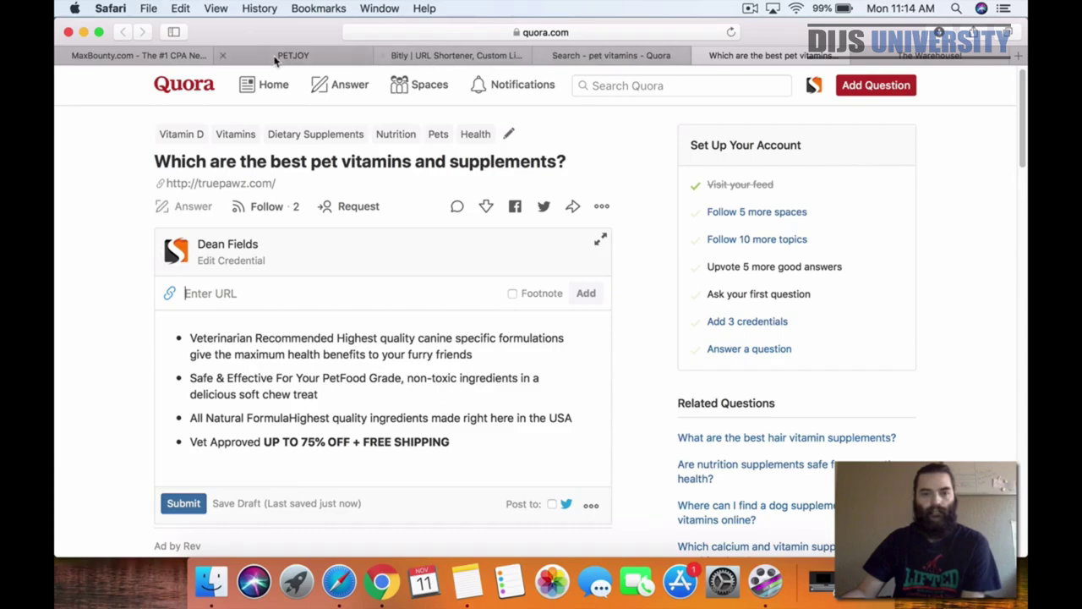
- Generate a MaxBounty tracking link for the PetJoy campaign with Social traffic and the Raw link creative
left_click(160, 61)
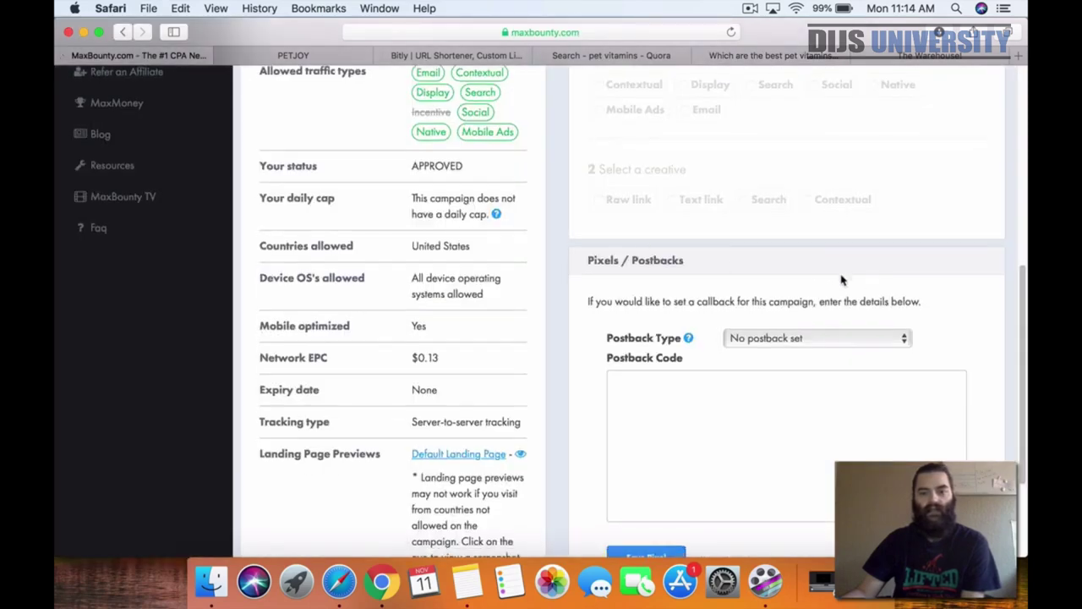
scroll(837, 286, "up", 3)
left_click(790, 99)
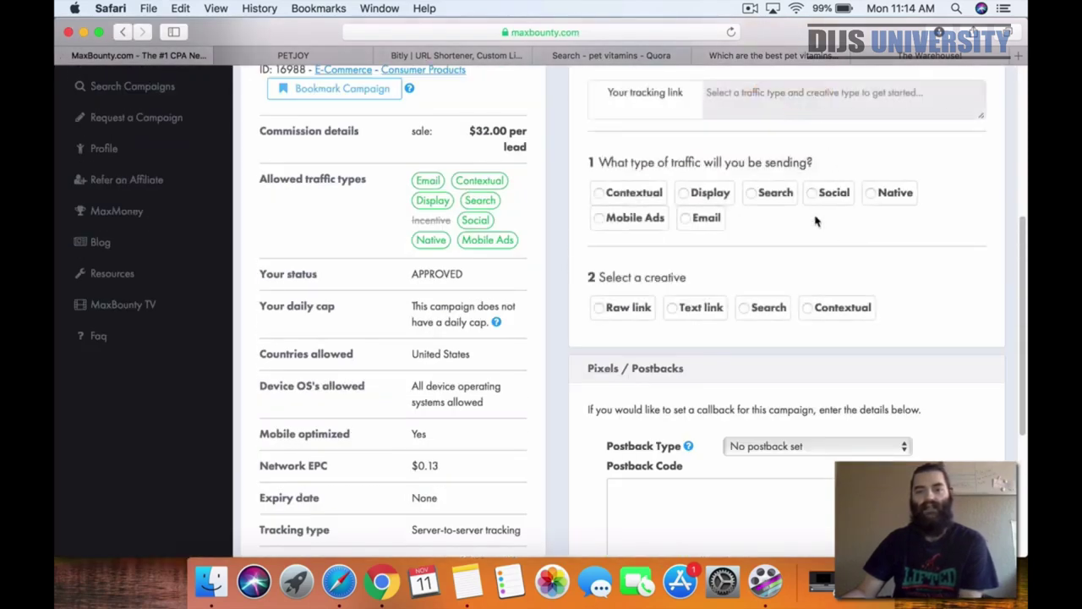
scroll(734, 242, "up", 1)
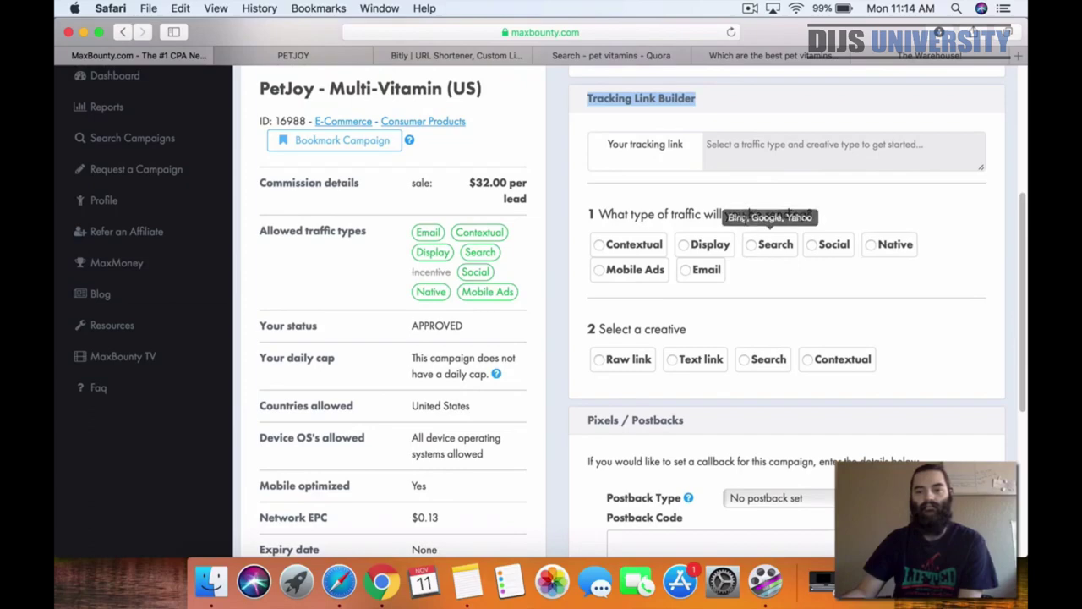
left_click(815, 247)
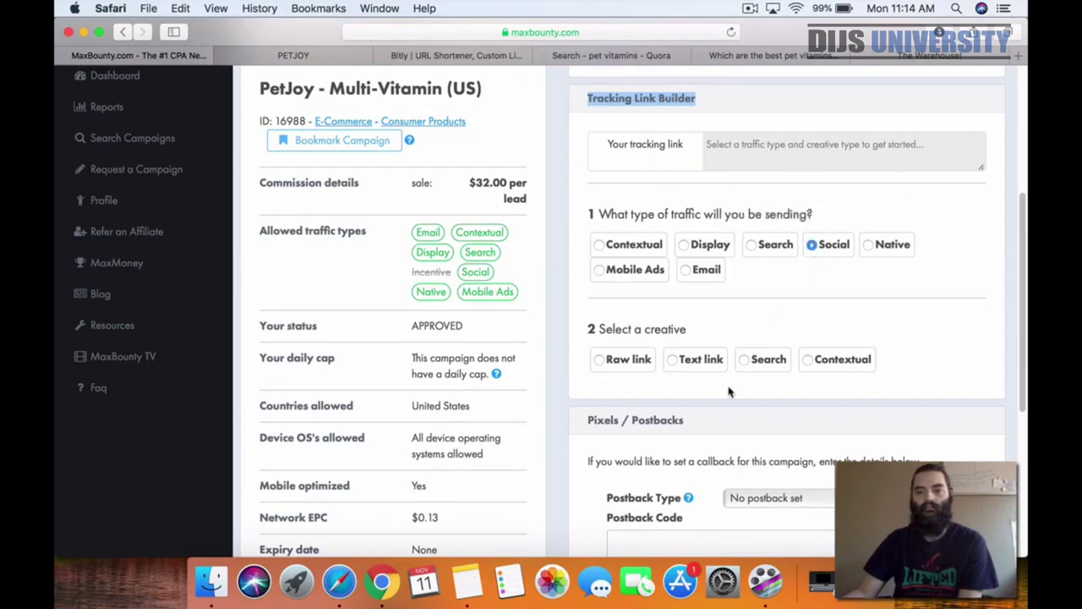
left_click(612, 362)
- Copy the generated PetJoy tracking link from the MaxBounty Tracking Link Builder
scroll(592, 362, "up", 5)
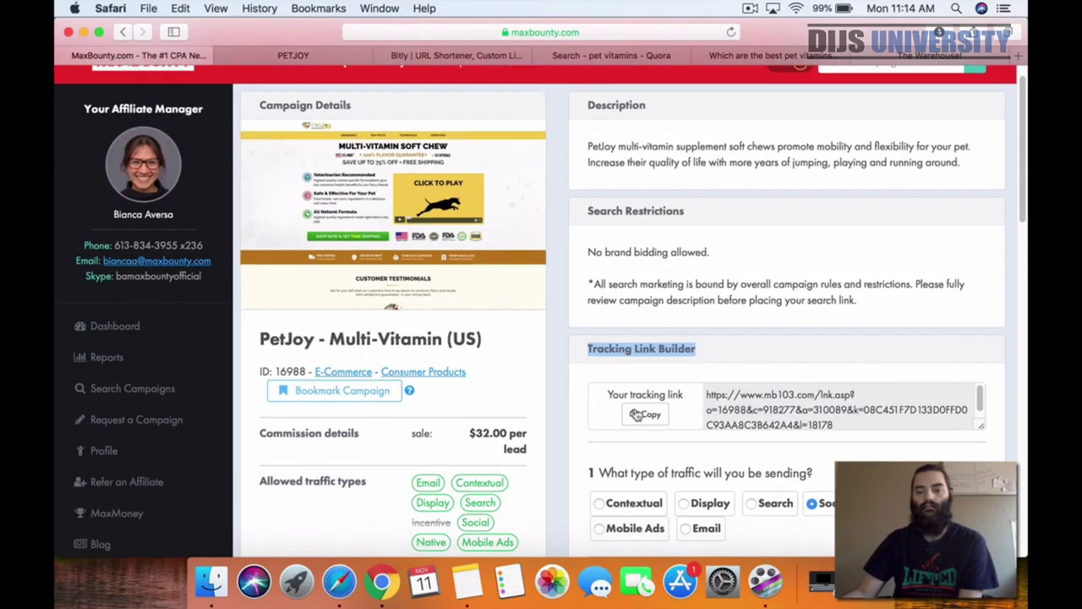
left_click(637, 415)
right_click(832, 406)
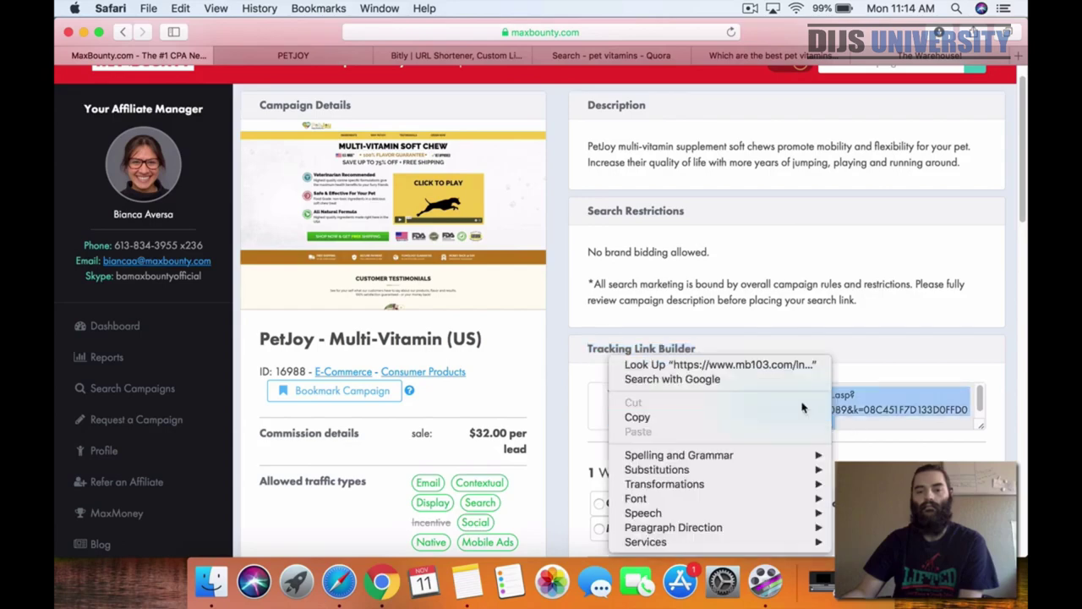
left_click(645, 417)
left_click(300, 55)
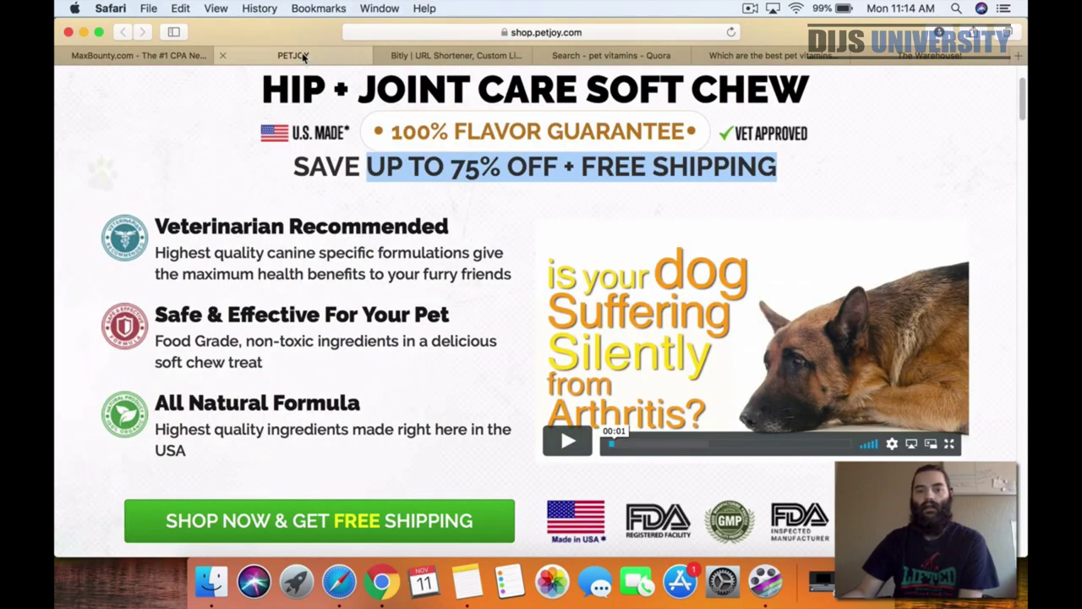
left_click(785, 56)
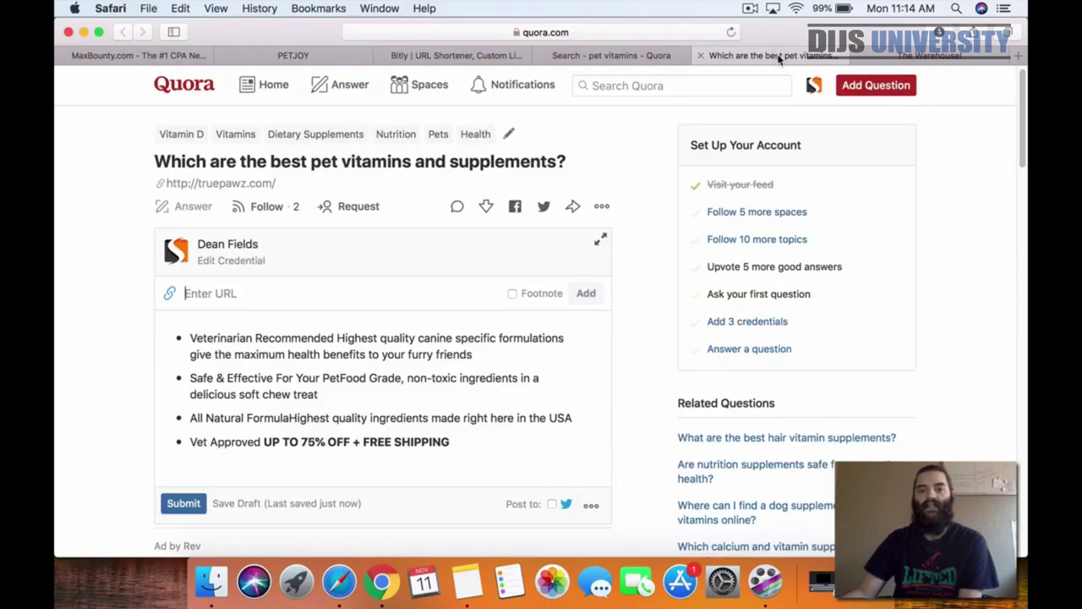
left_click(632, 57)
left_click(931, 55)
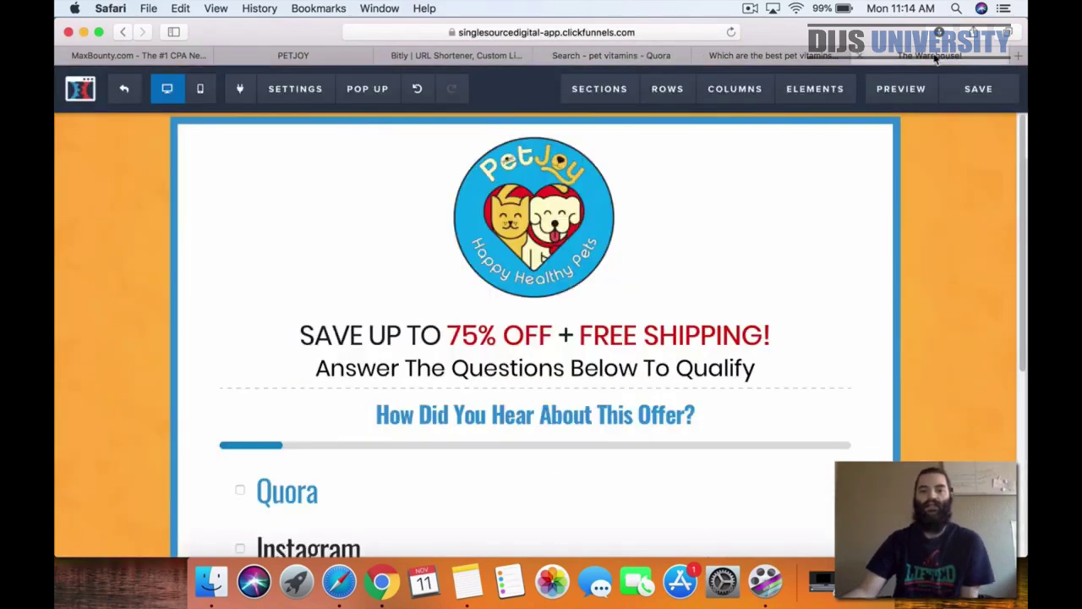
left_click(669, 61)
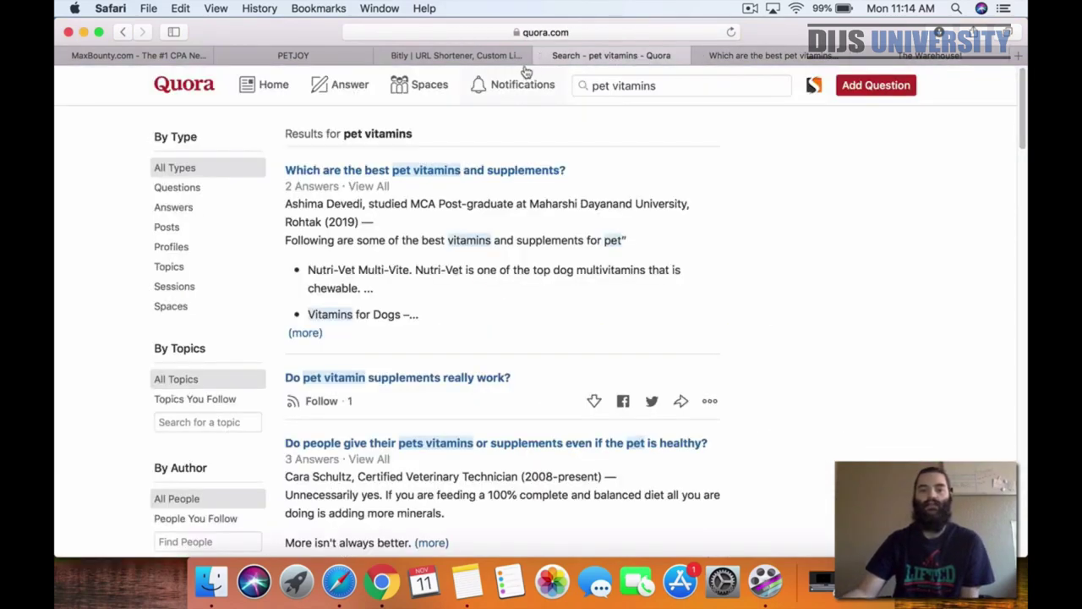
left_click(451, 59)
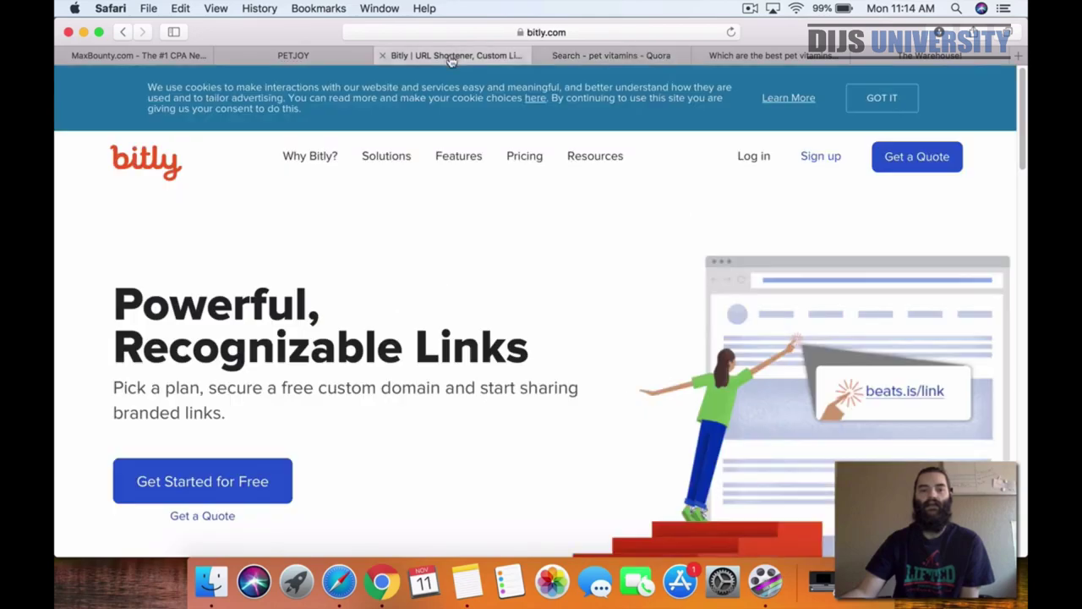
left_click(302, 56)
left_click(146, 59)
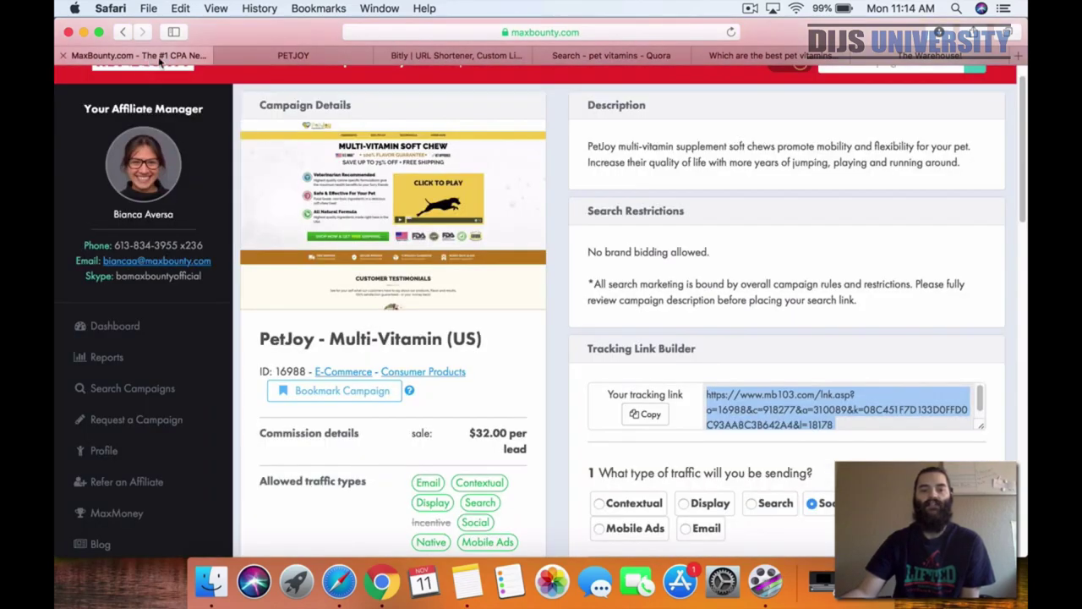
left_click(702, 58)
left_click(651, 59)
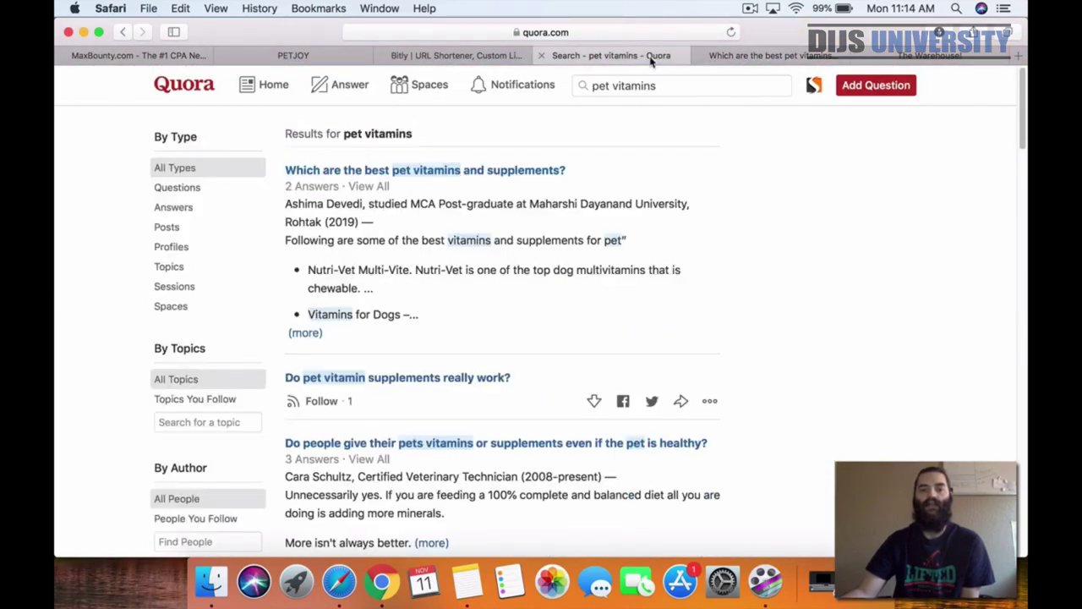
- Examine the PetJoy landing page in ClickFunnels, including its offer headline and the "How Did You Hear About This Offer?" choices
left_click(868, 60)
scroll(977, 301, "down", 5)
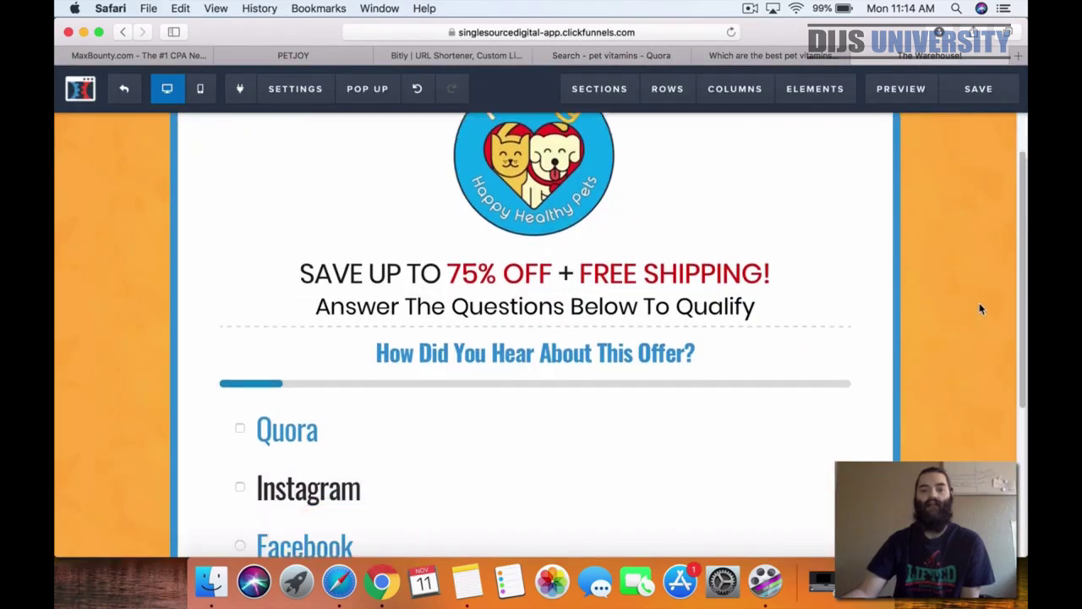
scroll(951, 285, "up", 5)
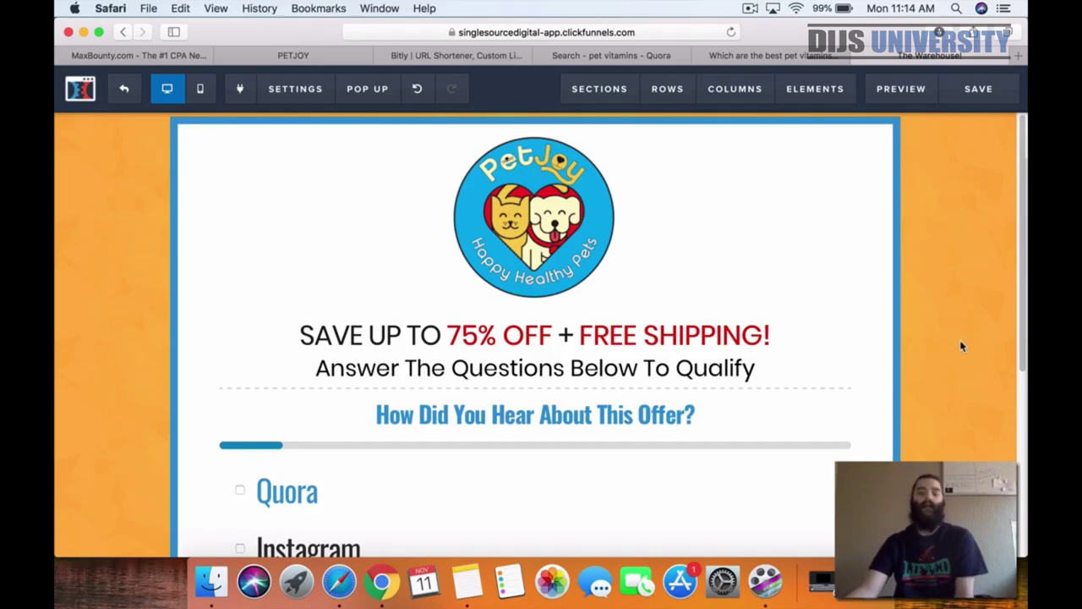
scroll(961, 346, "down", 1)
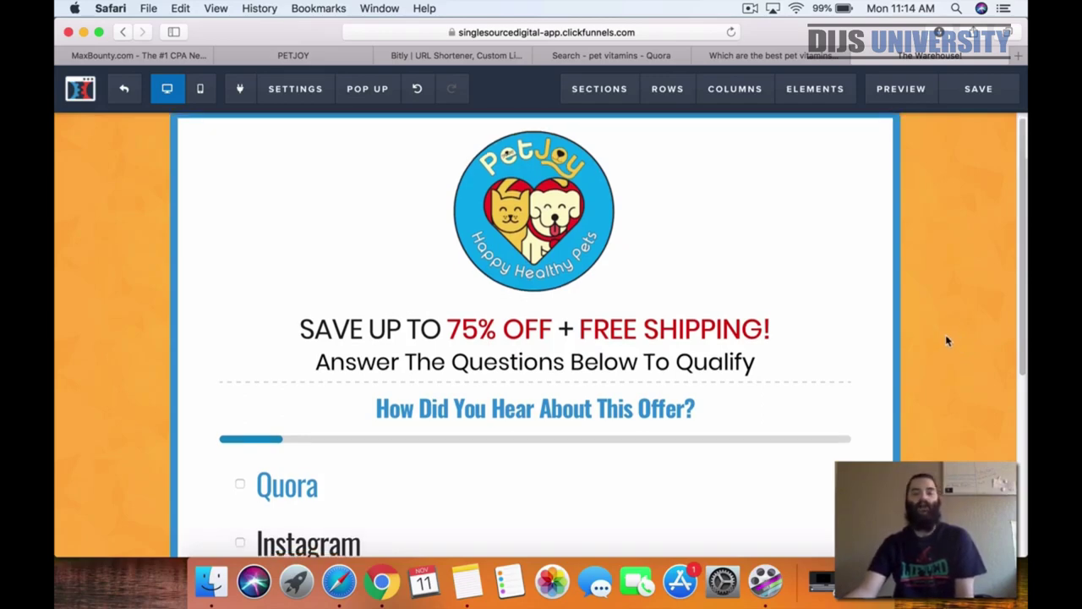
scroll(947, 340, "up", 1)
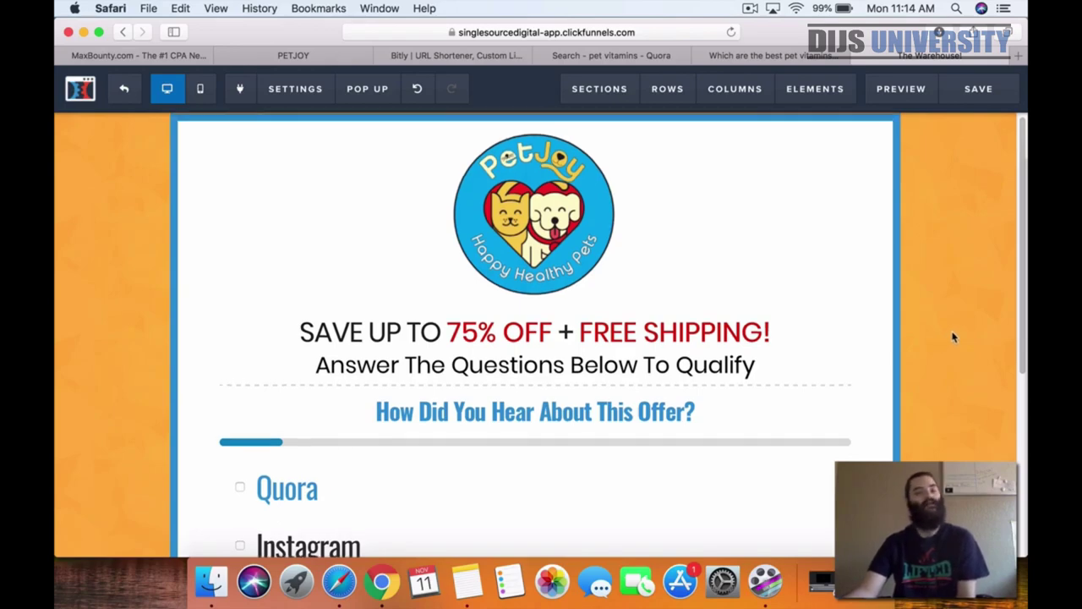
scroll(953, 336, "down", 1)
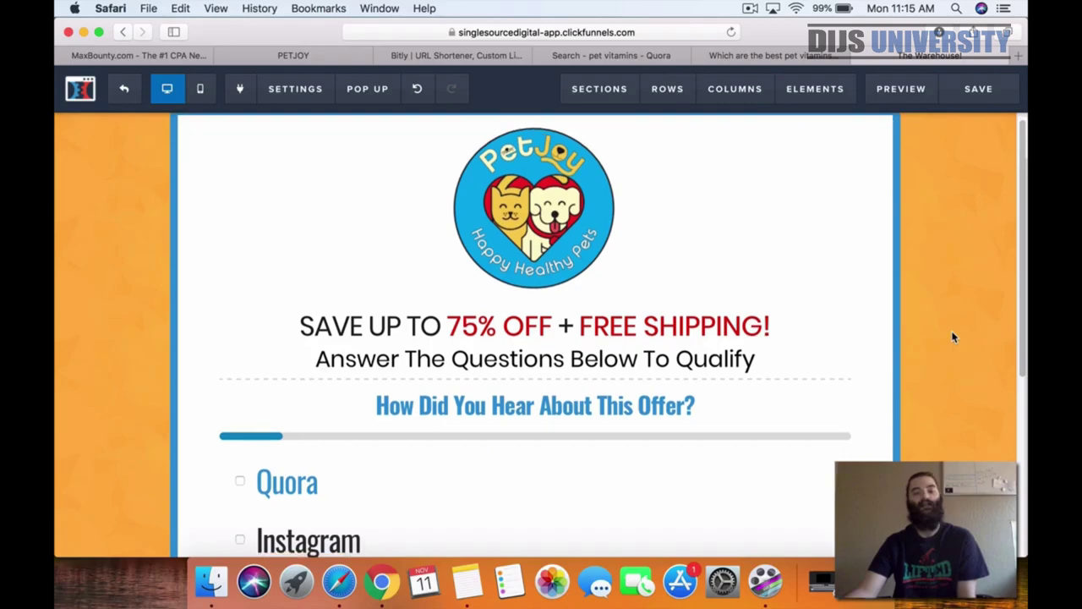
scroll(953, 336, "down", 5)
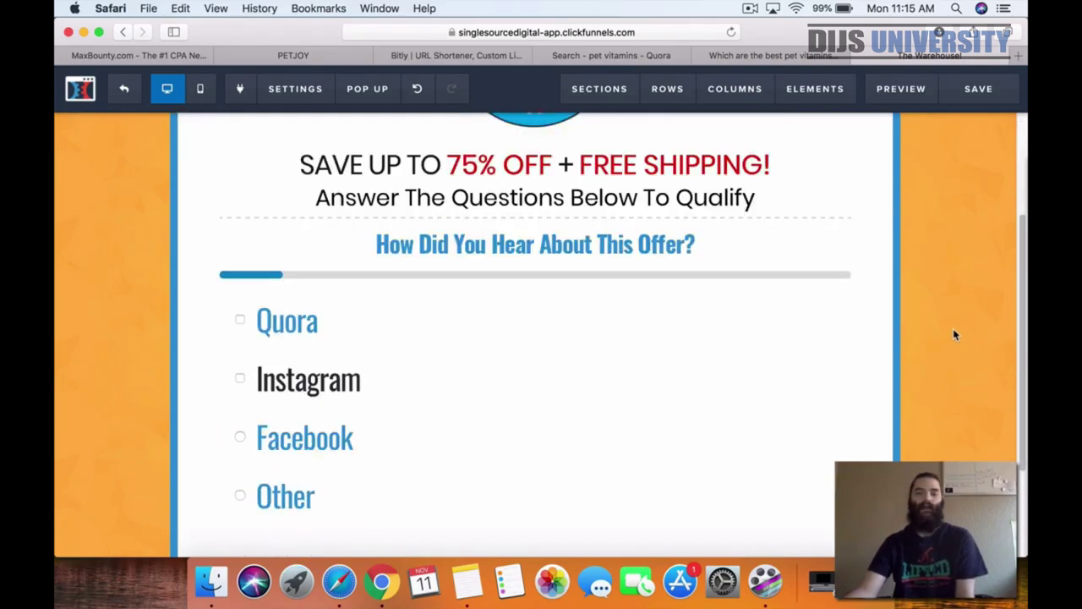
scroll(953, 334, "up", 5)
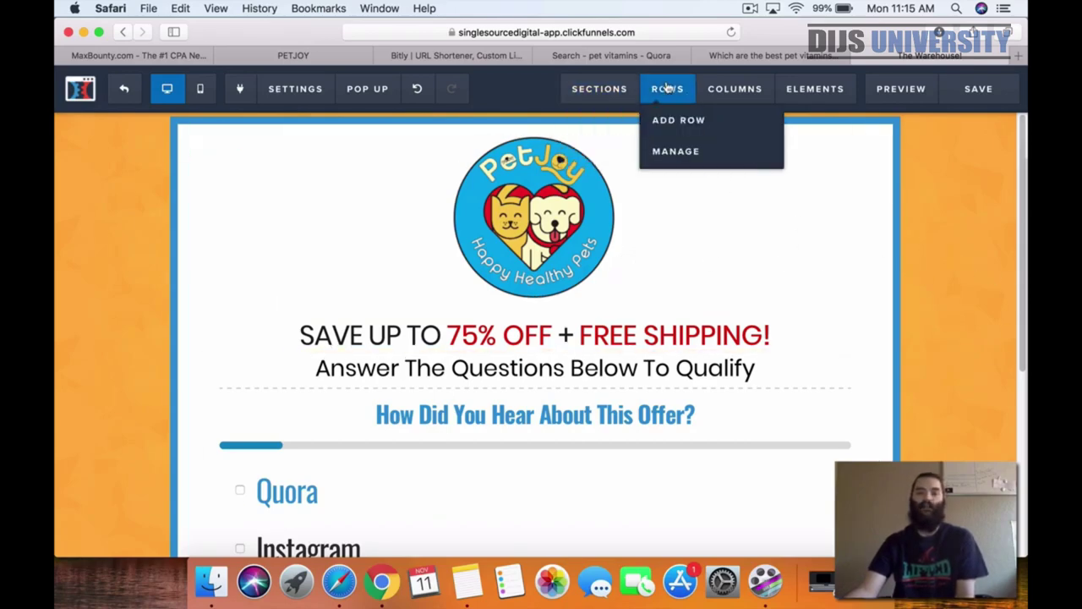
- Return to the Quora answer and link "UP TO 75% OFF + FREE SHIPPING" to the copied MaxBounty tracking URL
left_click(761, 57)
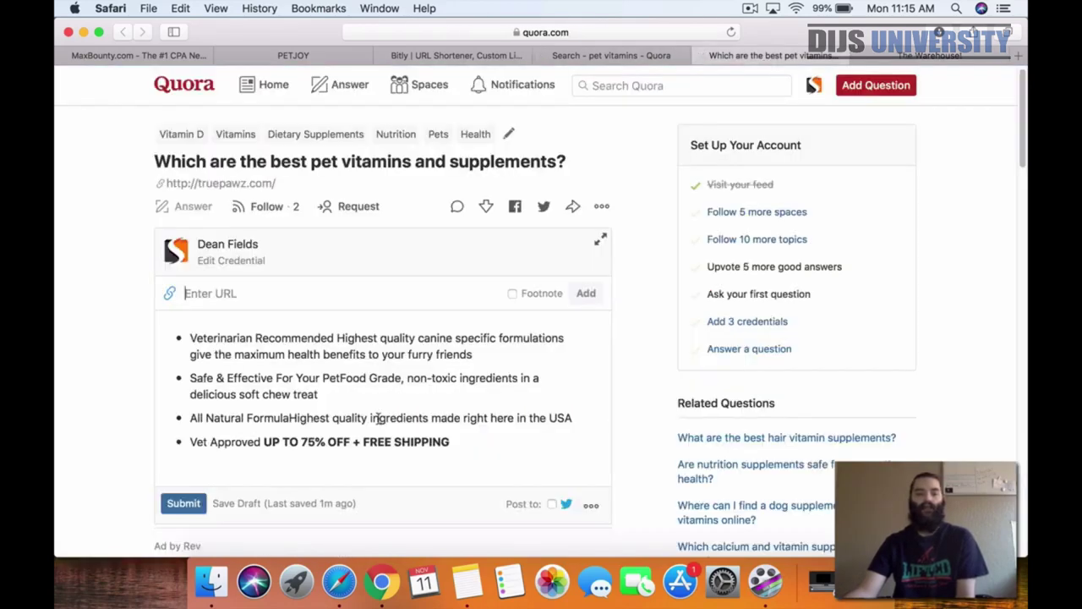
right_click(218, 295)
left_click(247, 333)
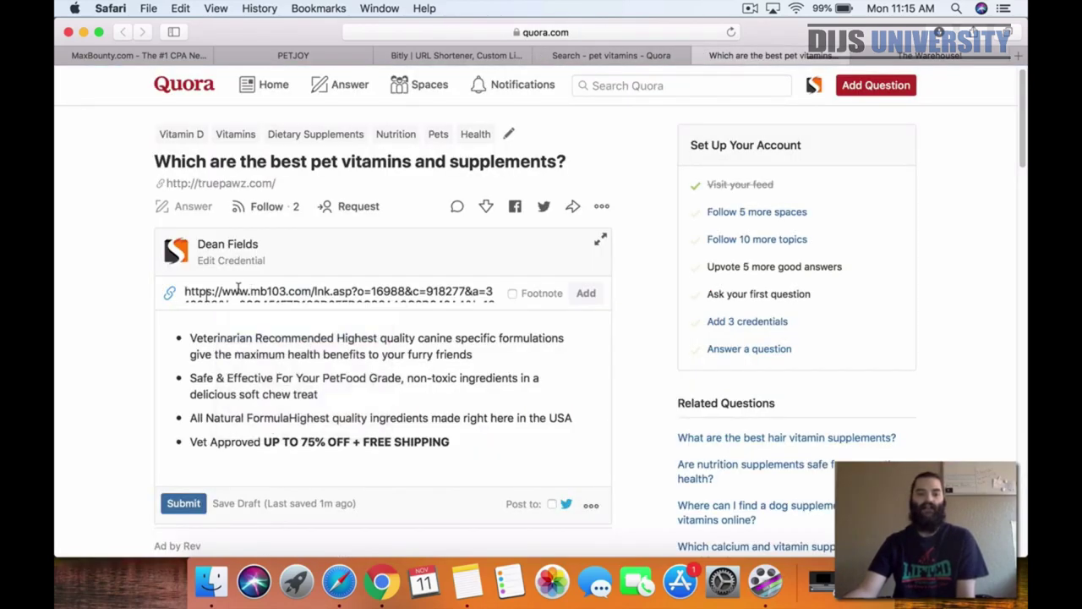
left_click(585, 294)
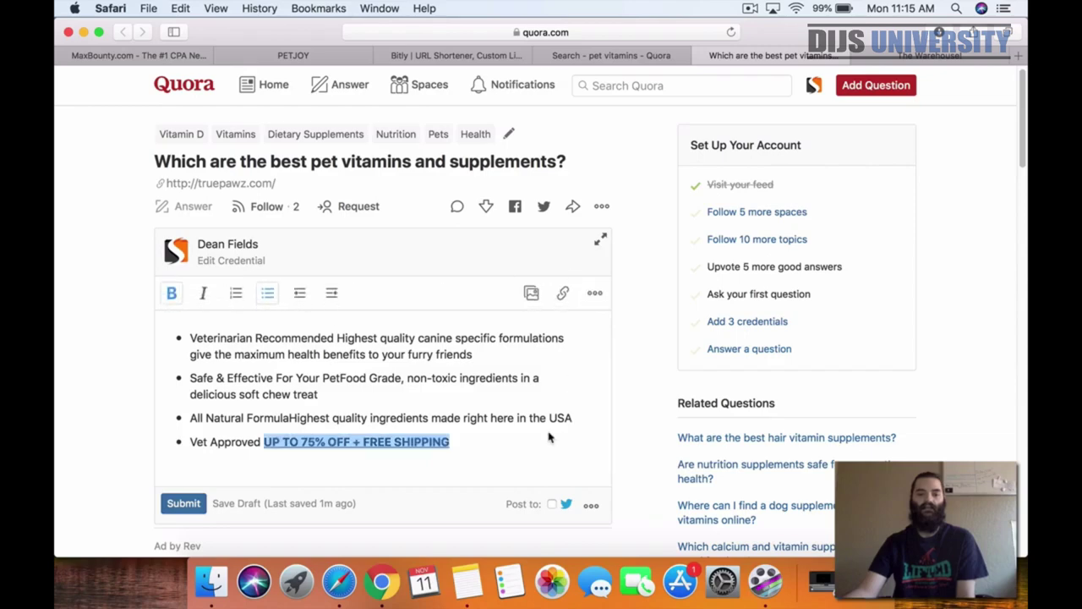
- Submit the Quora answer and dismiss the answer credential dialog without adding a credential
left_click(203, 506)
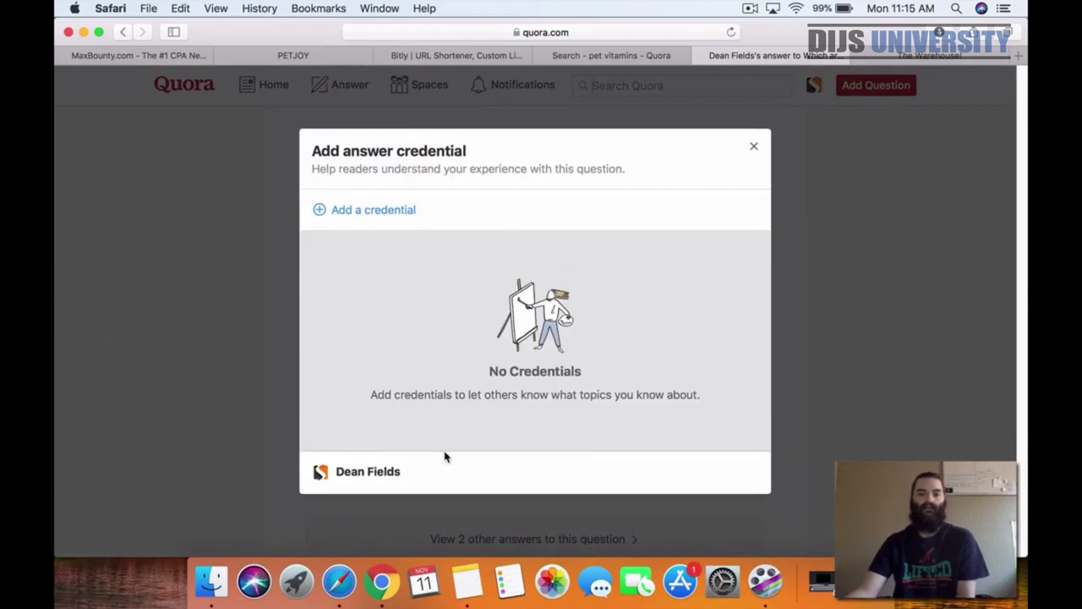
left_click(754, 151)
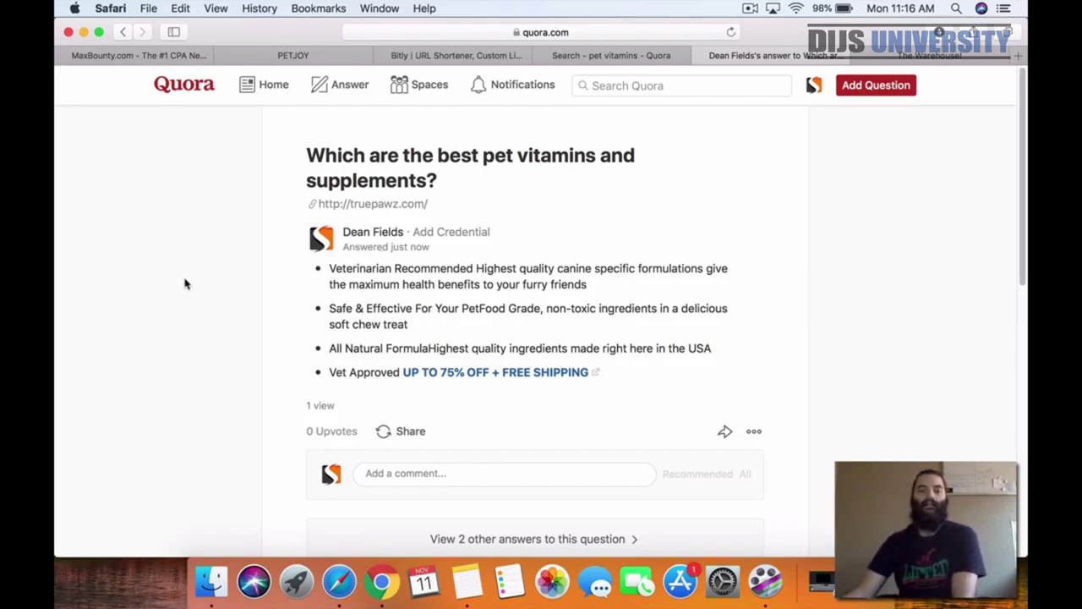
- Review the published Quora answer and look over the other questions in the "pet vitamins" search results
scroll(187, 283, "down", 1)
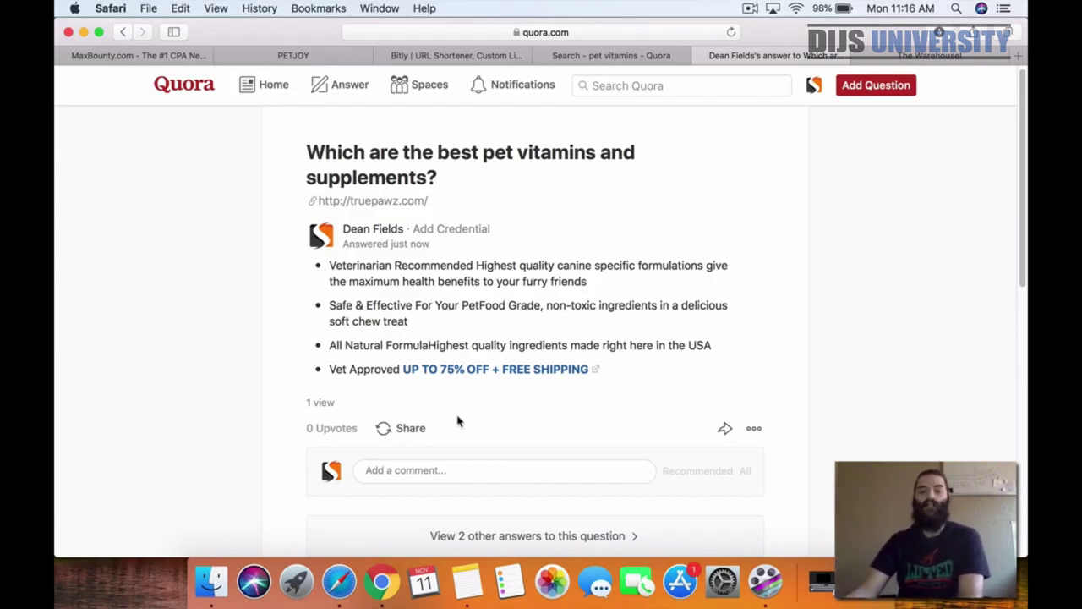
scroll(299, 385, "up", 1)
scroll(286, 385, "down", 5)
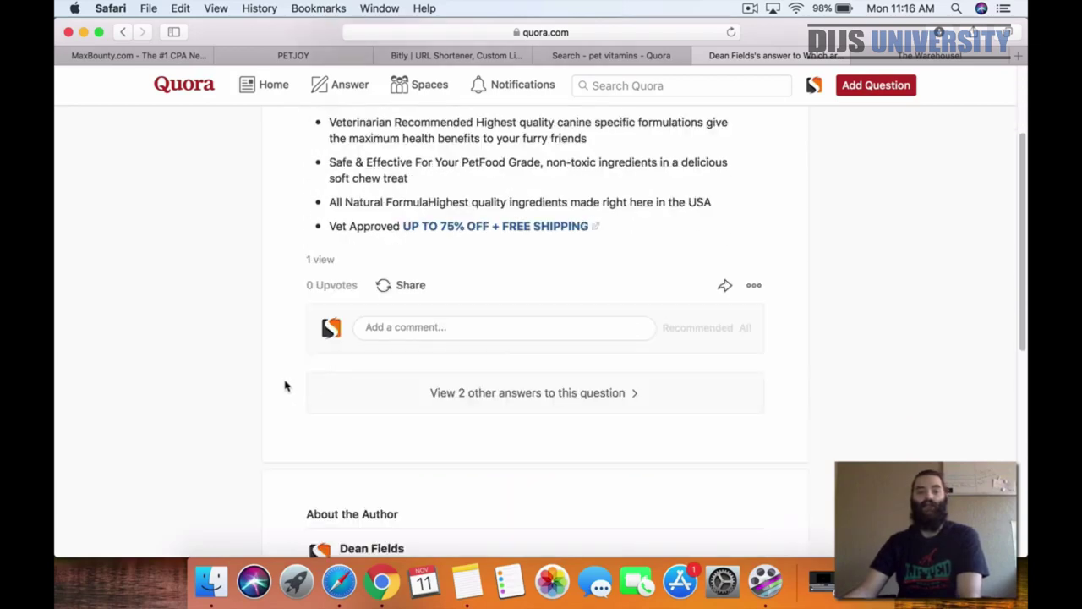
scroll(284, 385, "down", 8)
scroll(283, 385, "up", 12)
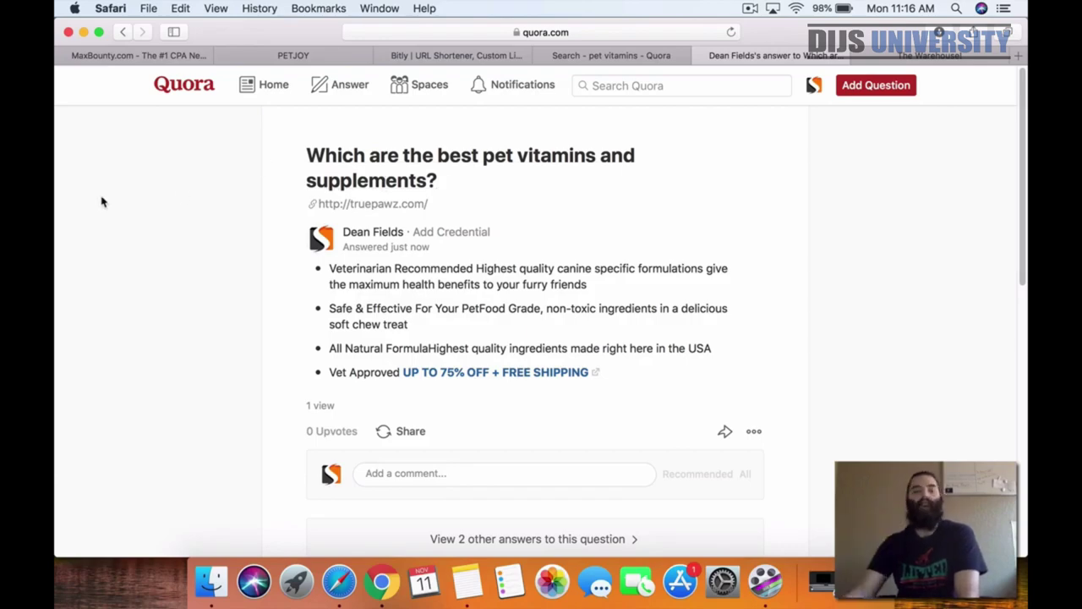
left_click(717, 85)
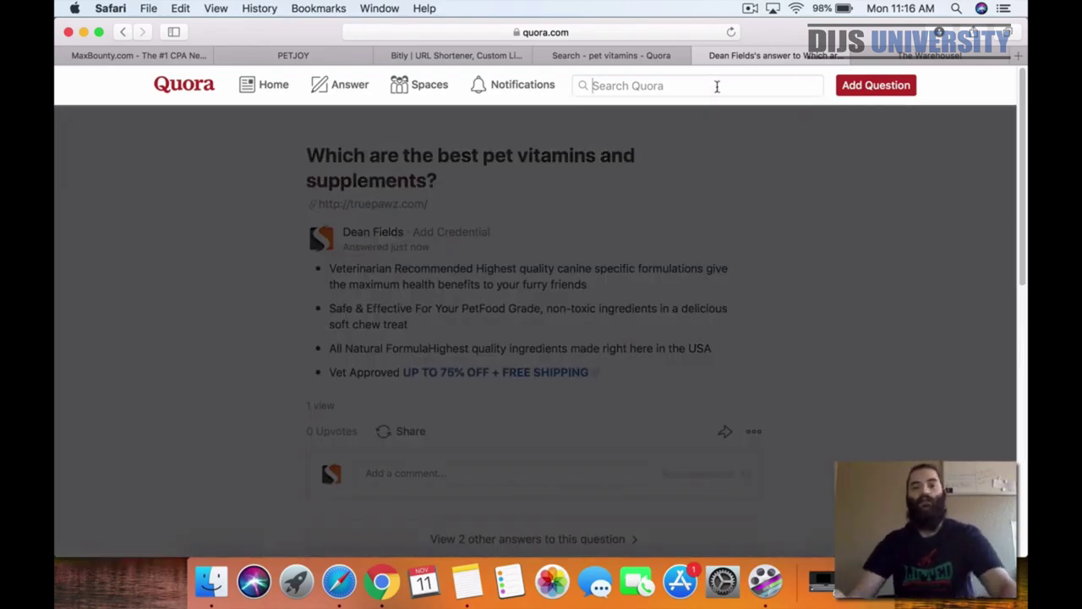
left_click(647, 61)
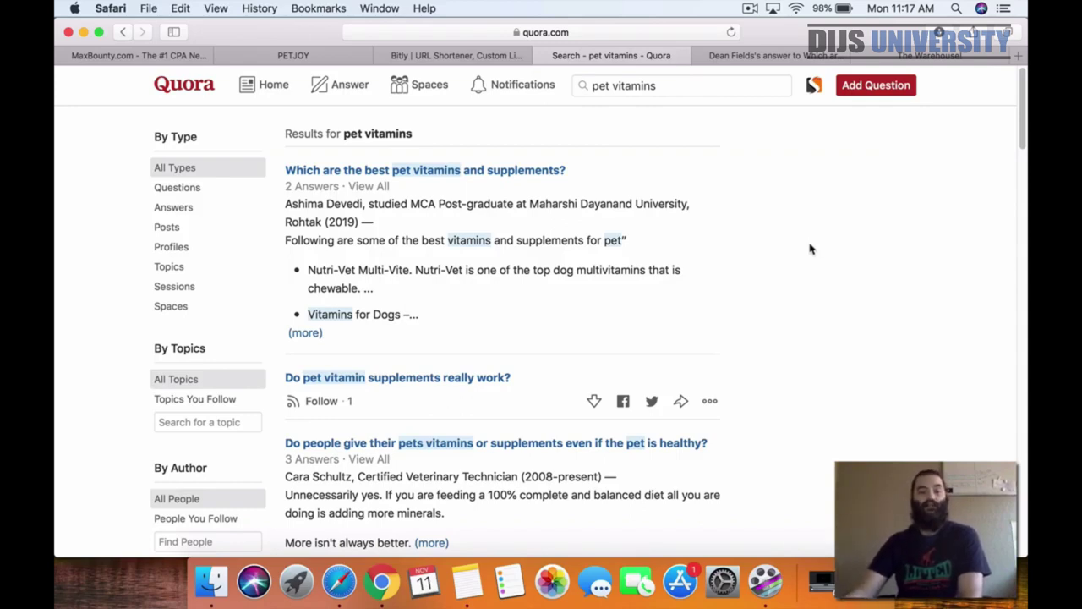
scroll(843, 265, "down", 3)
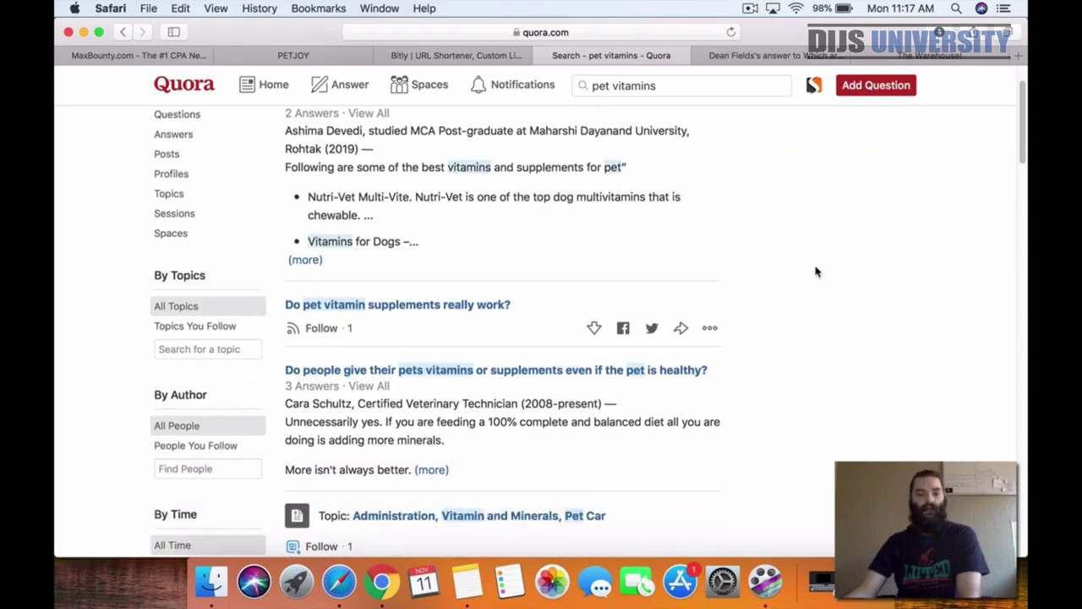
scroll(750, 278, "up", 3)
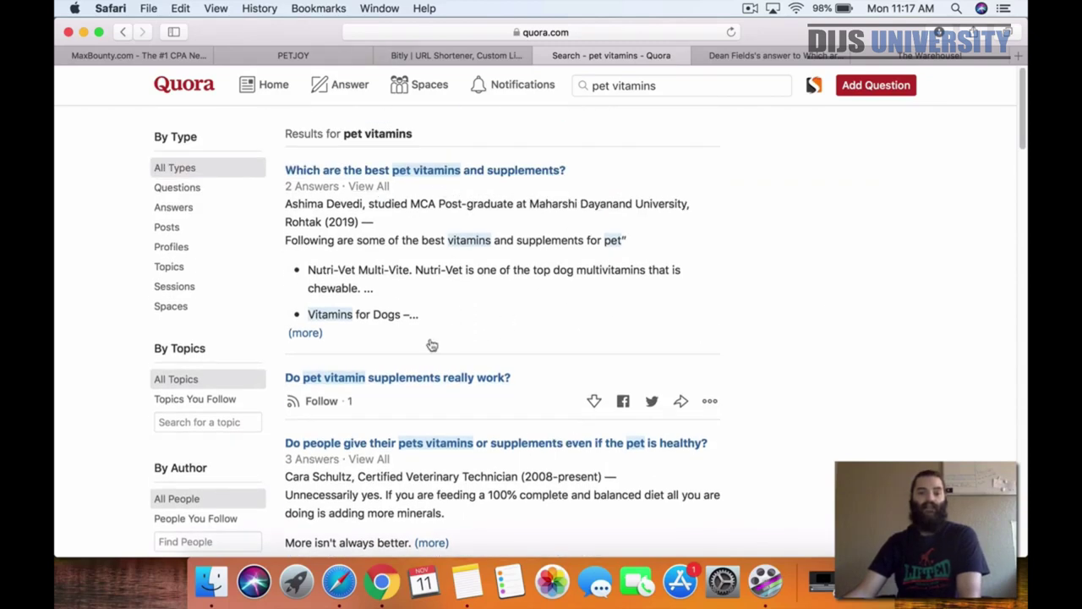
scroll(615, 433, "down", 3)
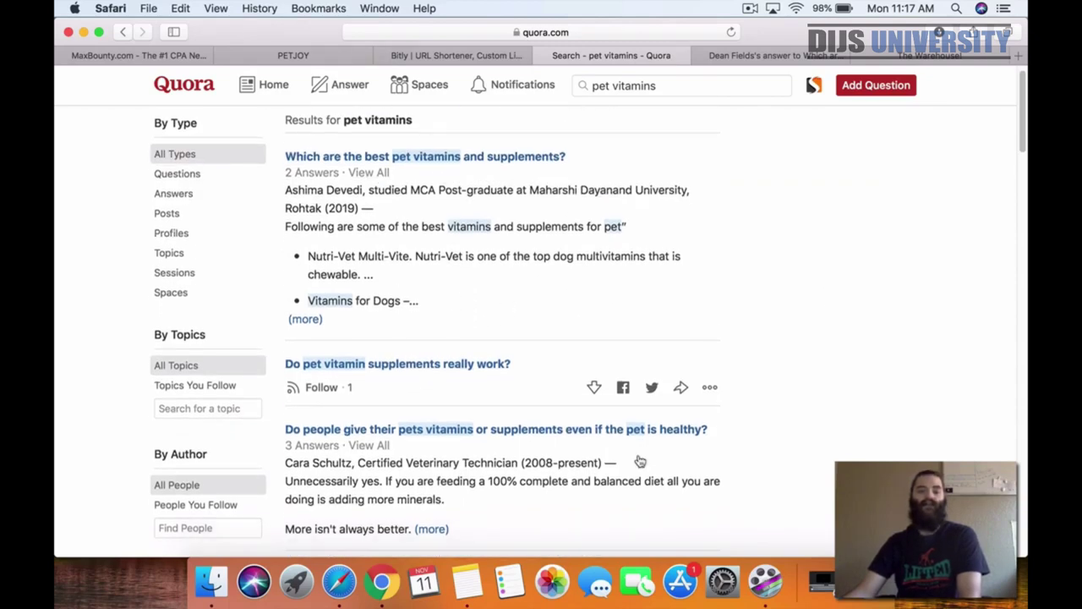
- Look further through the "pet vitamins" search results for other questions suitable for an answer promoting the offer
scroll(668, 452, "down", 12)
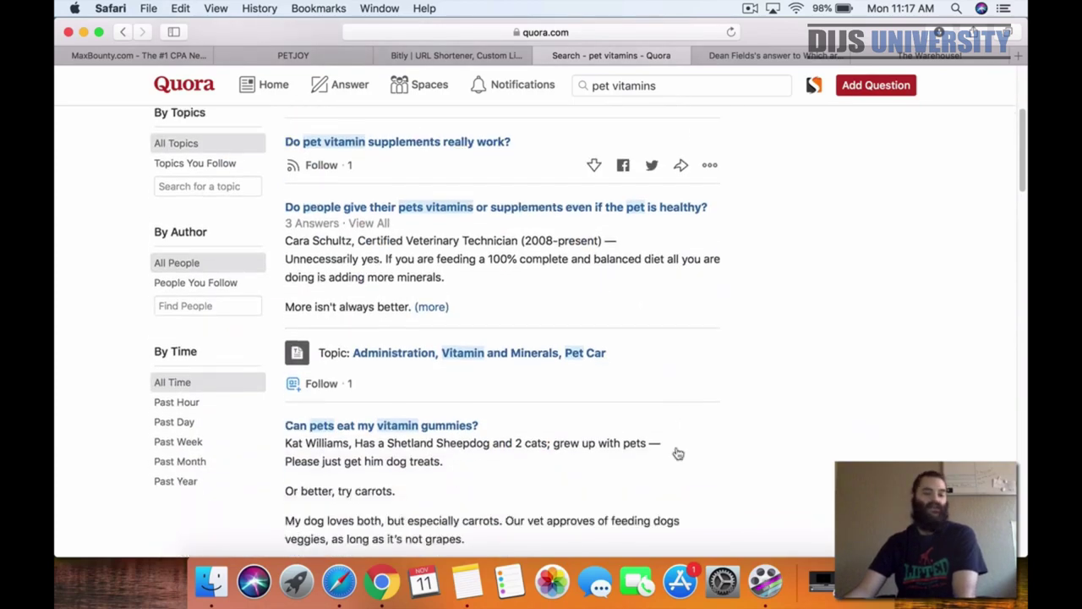
scroll(678, 455, "down", 4)
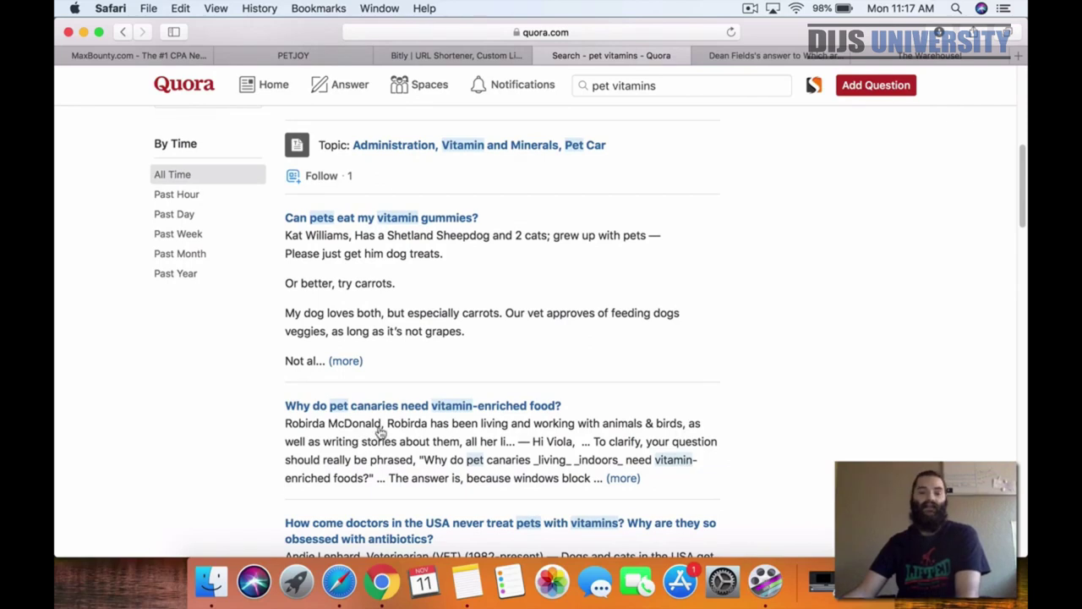
mouse_move(378, 427)
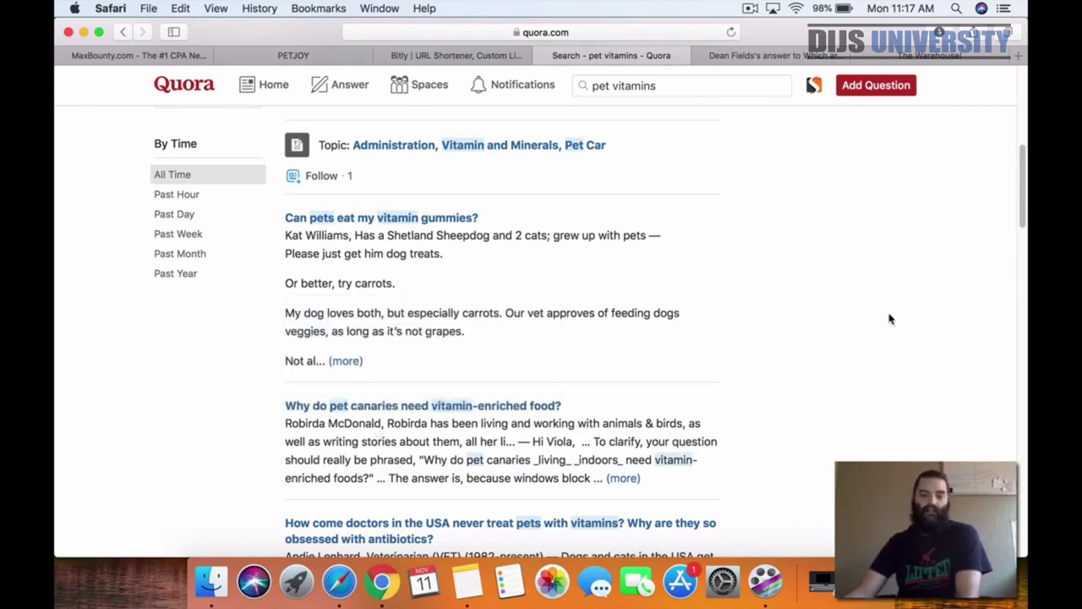
scroll(508, 351, "down", 2)
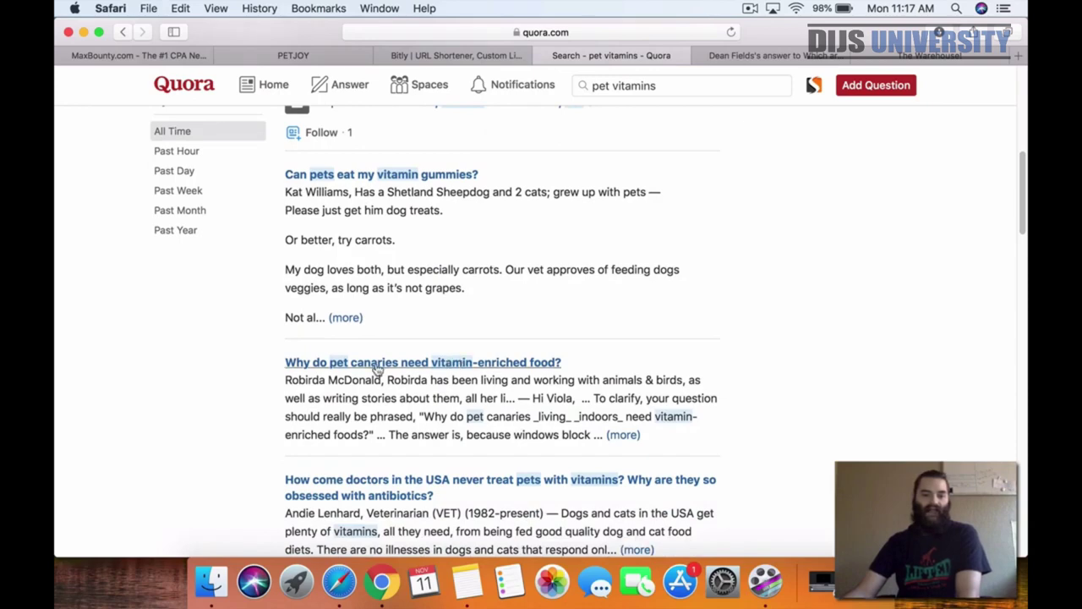
scroll(762, 351, "down", 1)
scroll(762, 351, "down", 2)
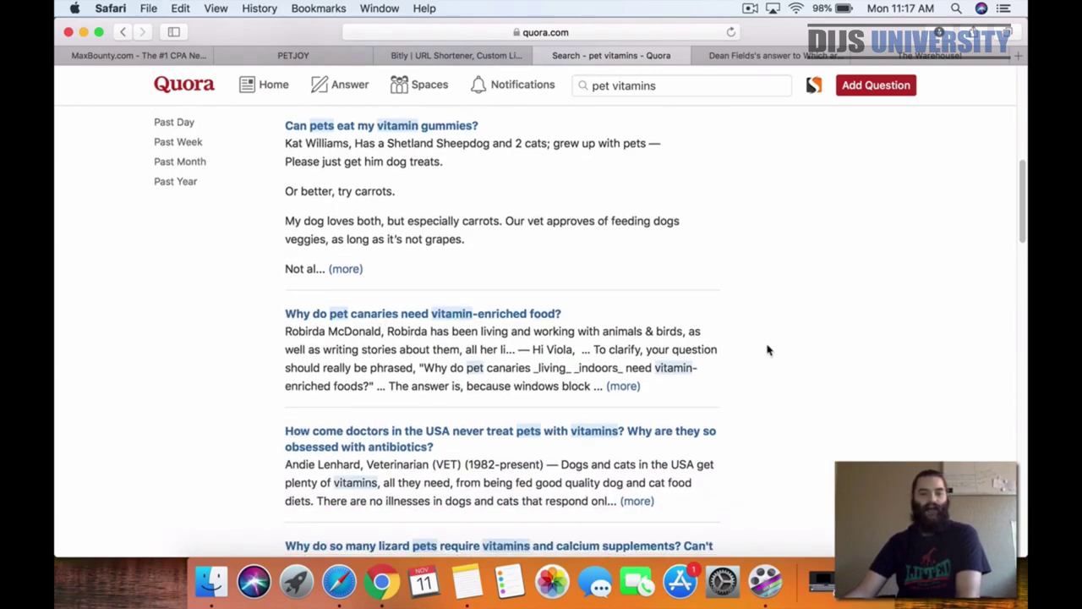
- Search Quora for "dog vitamins" and look over the questions in the results
scroll(711, 254, "up", 10)
double_click(598, 85)
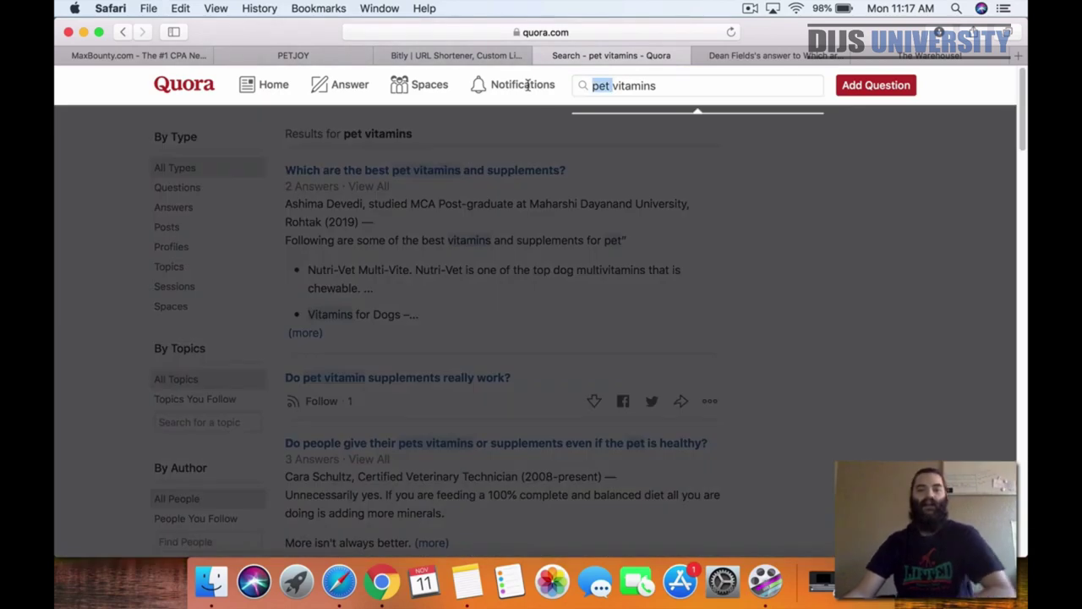
type("dog")
key("Return")
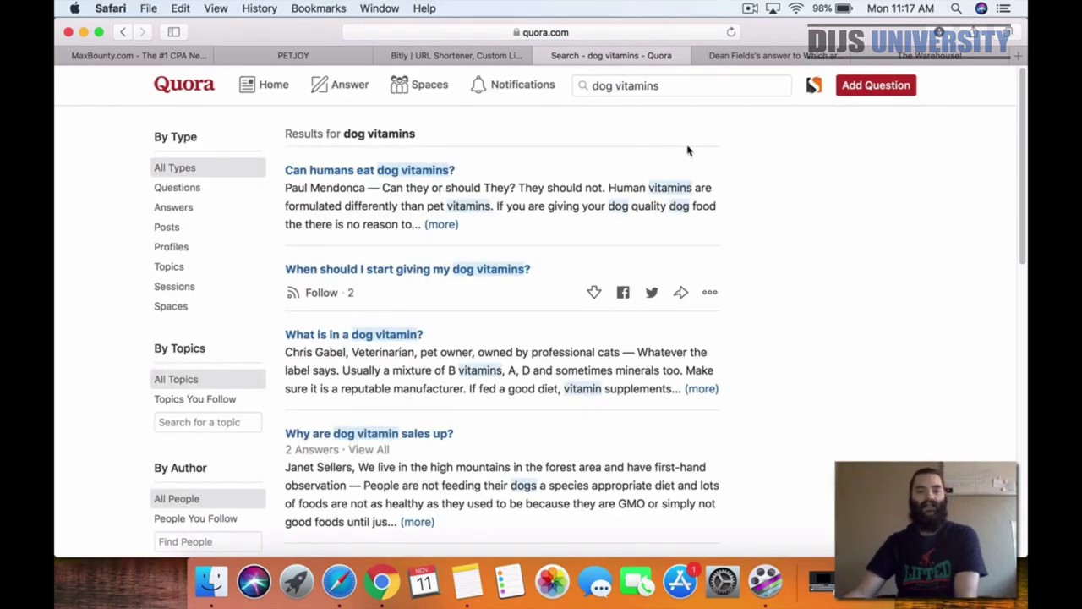
mouse_move(310, 185)
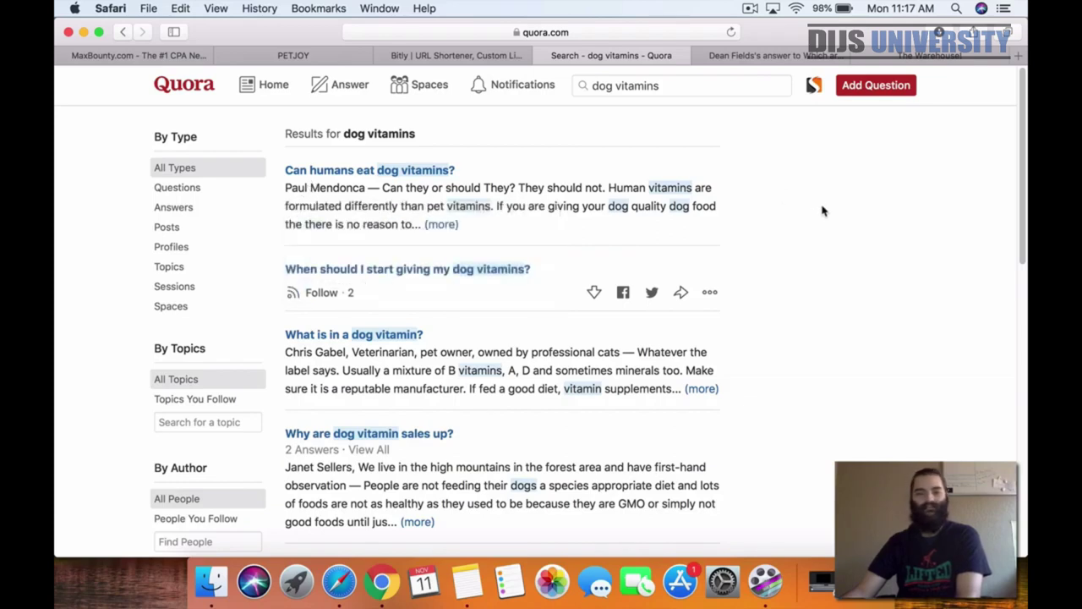
scroll(824, 211, "down", 2)
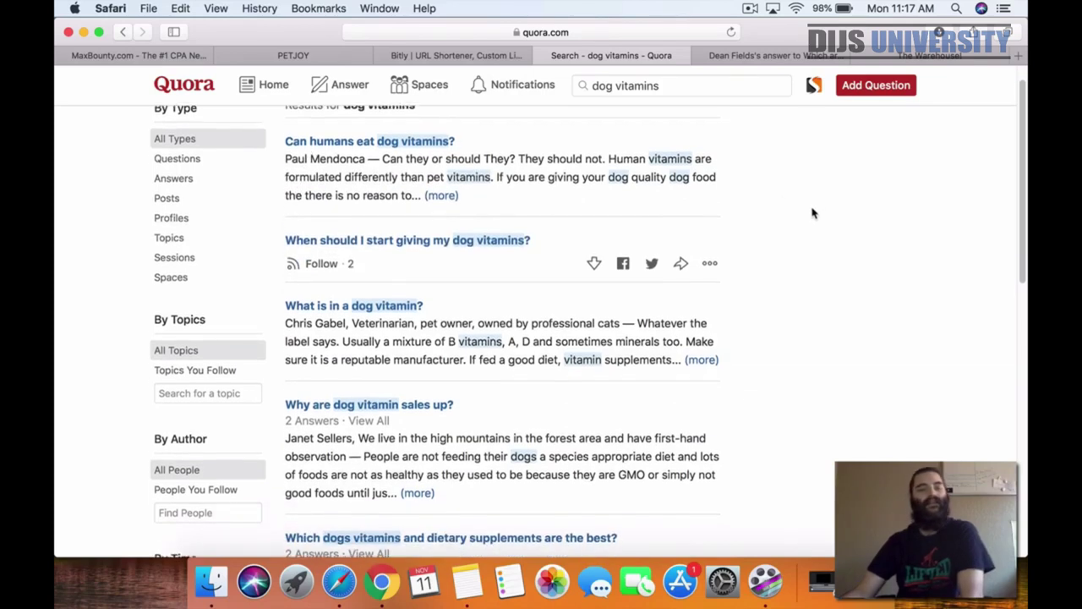
scroll(812, 214, "down", 3)
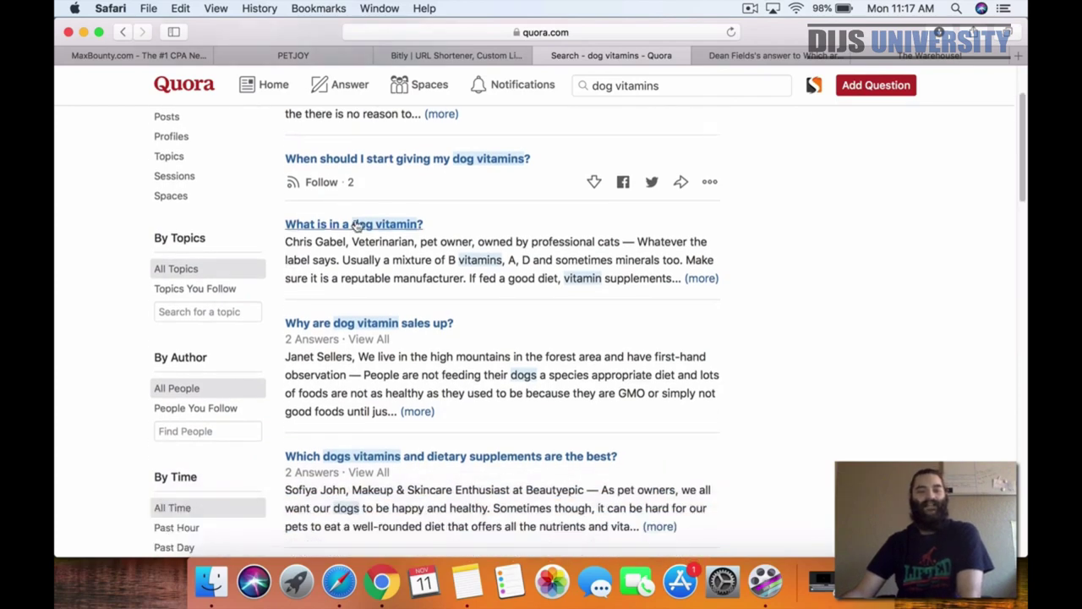
scroll(744, 255, "down", 2)
- Search Quora for "recommend dog vitamins" and look through the resulting questions
left_click(698, 88)
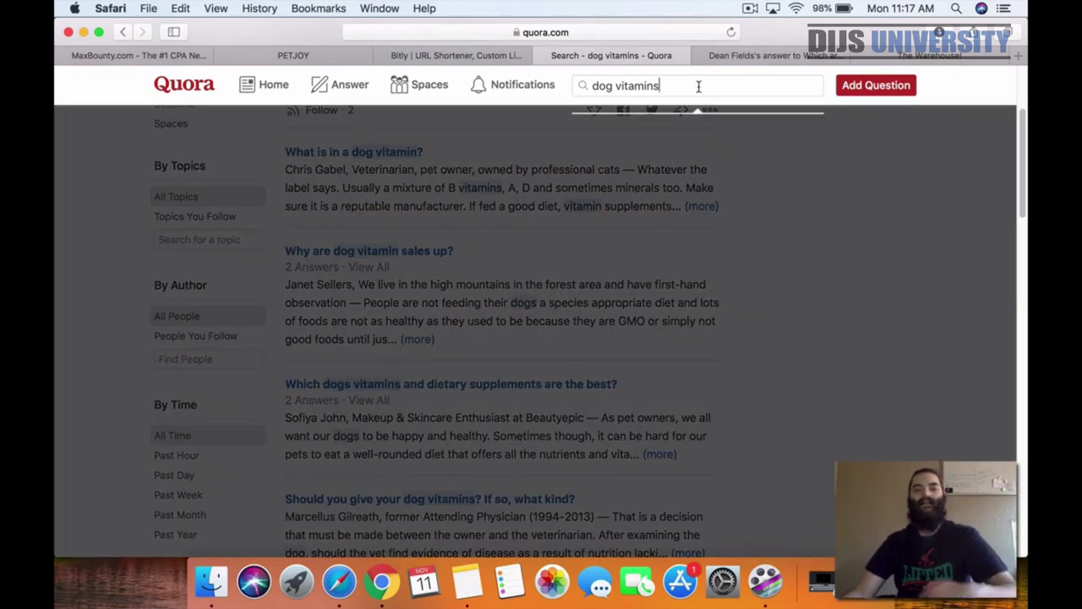
left_click(592, 86)
type("rec")
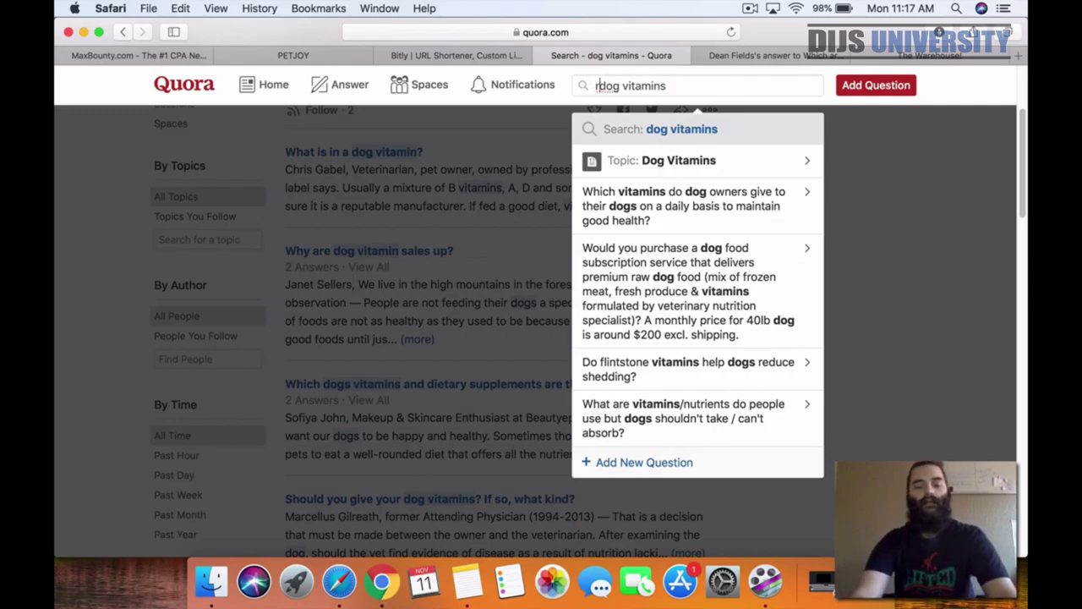
type("ommend")
key("Return")
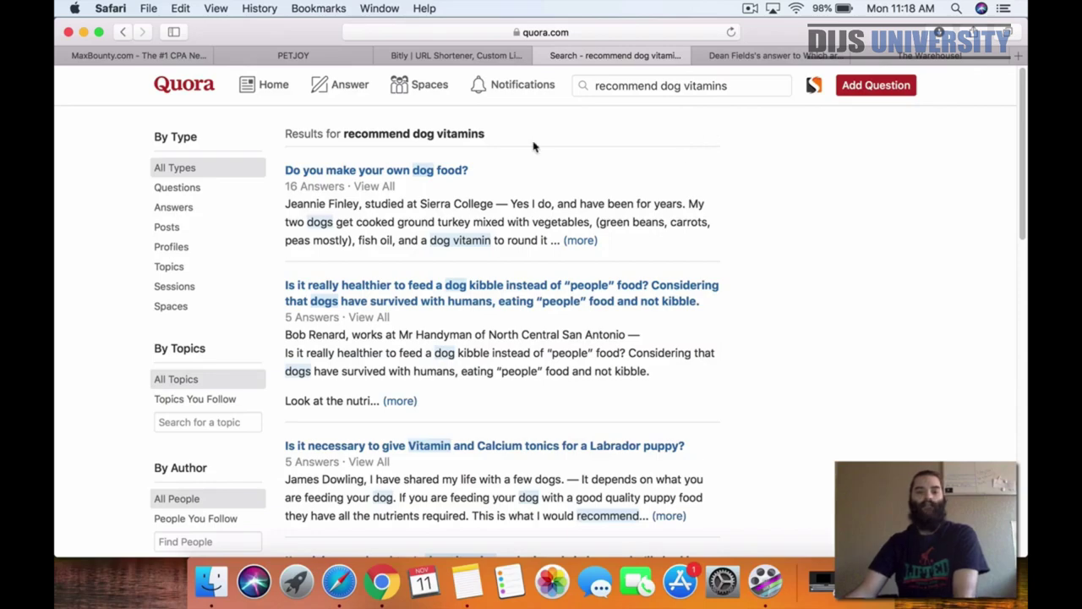
scroll(757, 271, "down", 3)
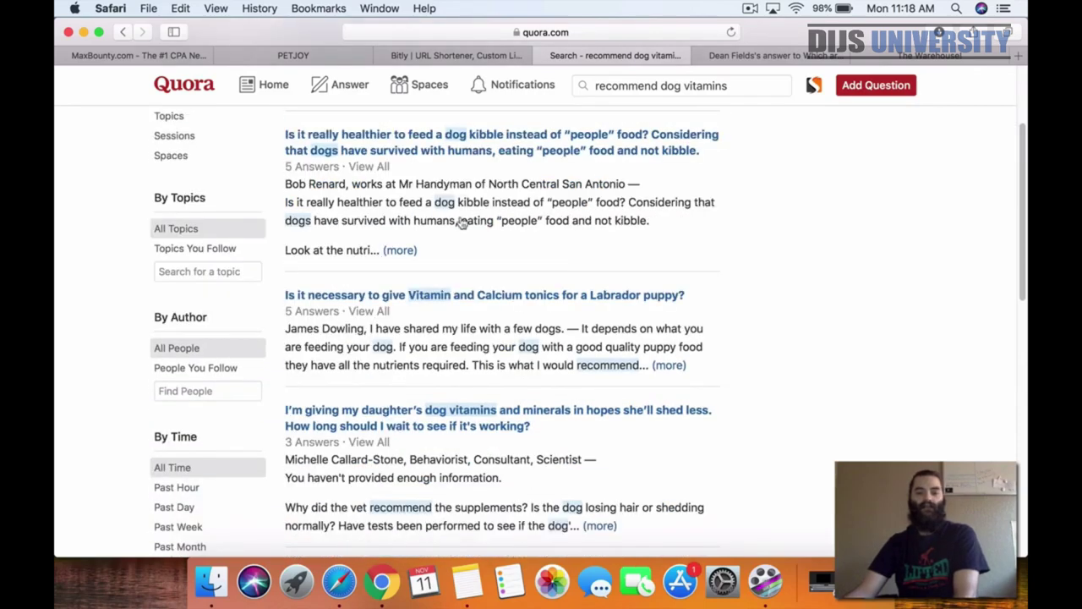
scroll(799, 436, "down", 1)
scroll(798, 437, "down", 10)
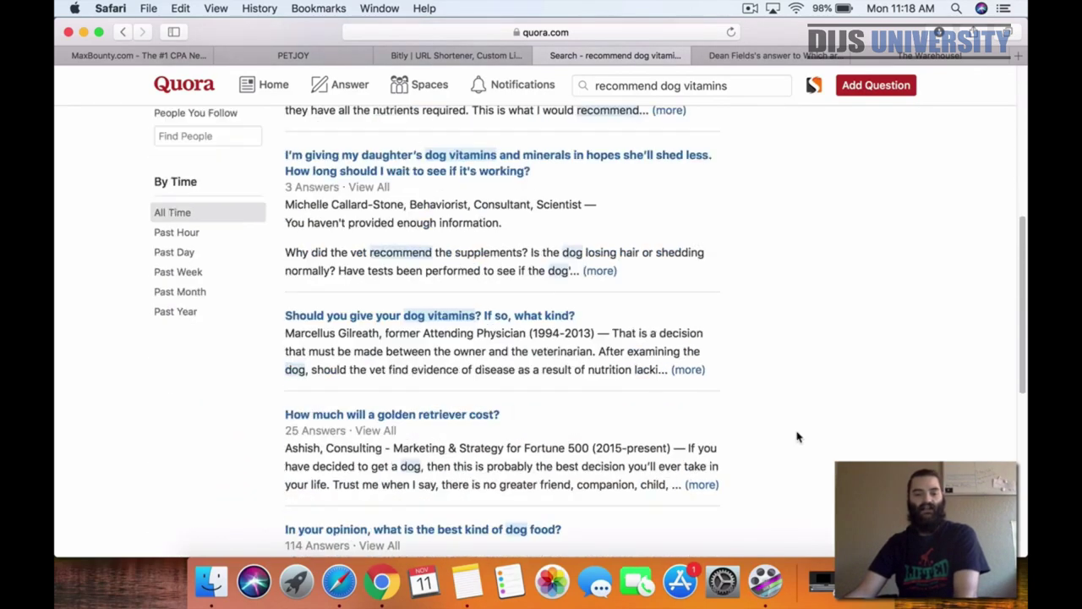
scroll(738, 408, "down", 1)
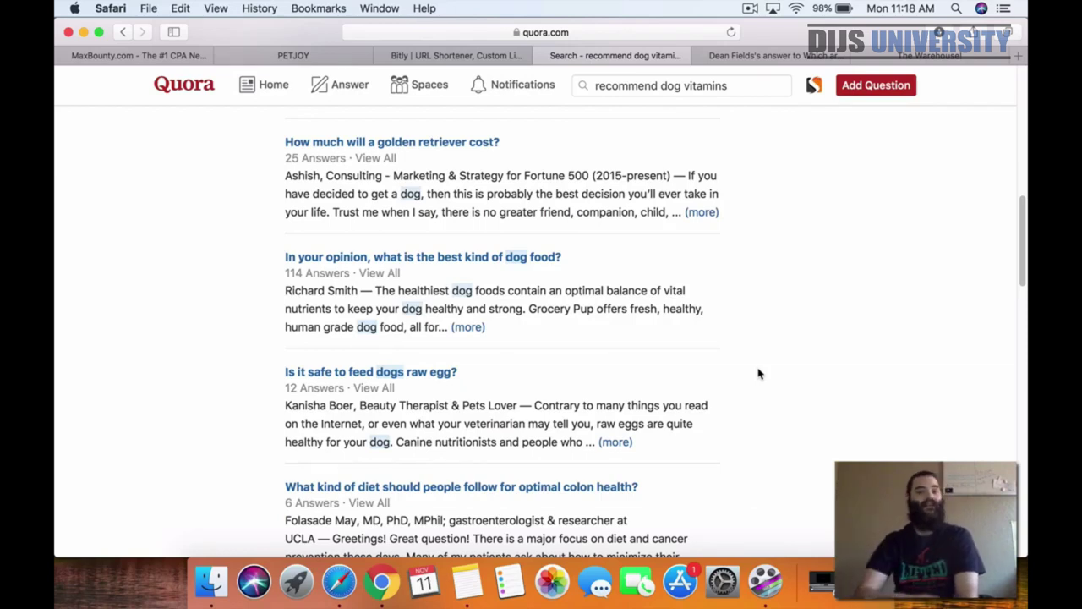
- Search Quora for "weigtloss" and look over the questions for that niche
left_click(753, 86)
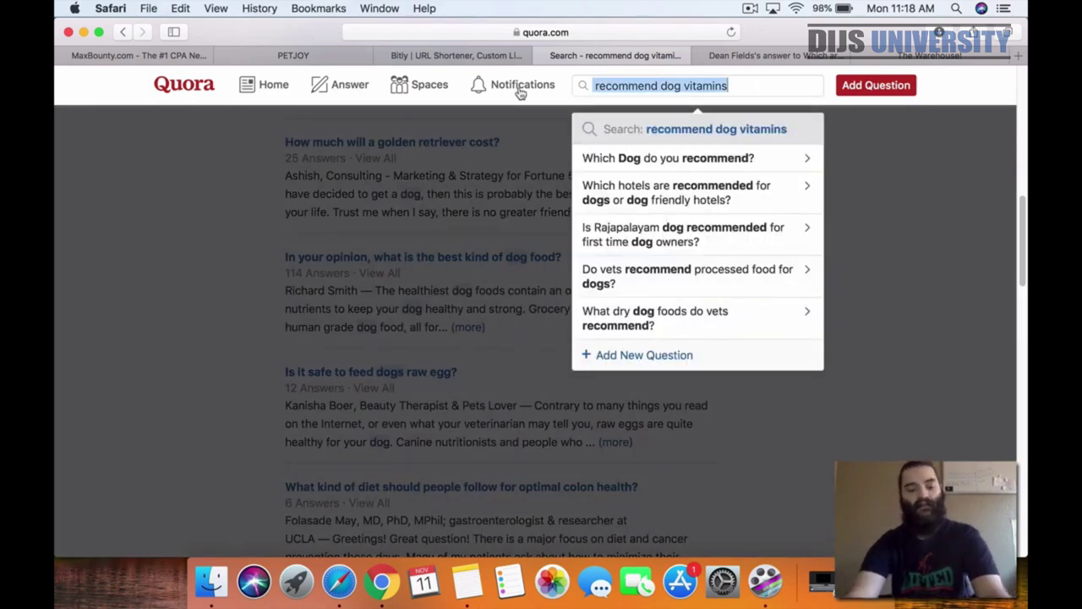
key("BackSpace")
type("weig")
type("tloss")
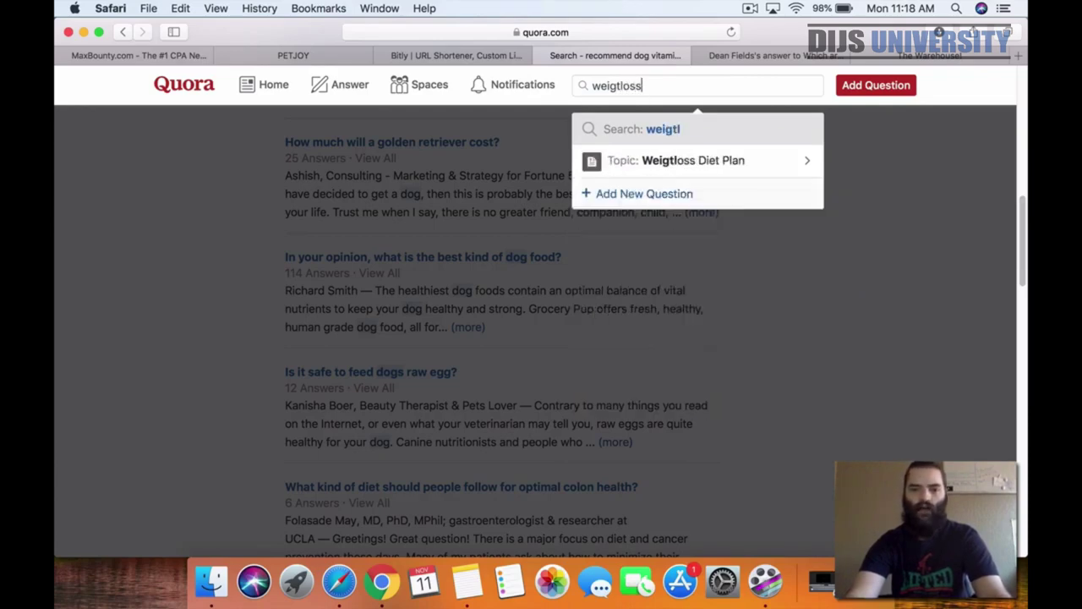
key("Return")
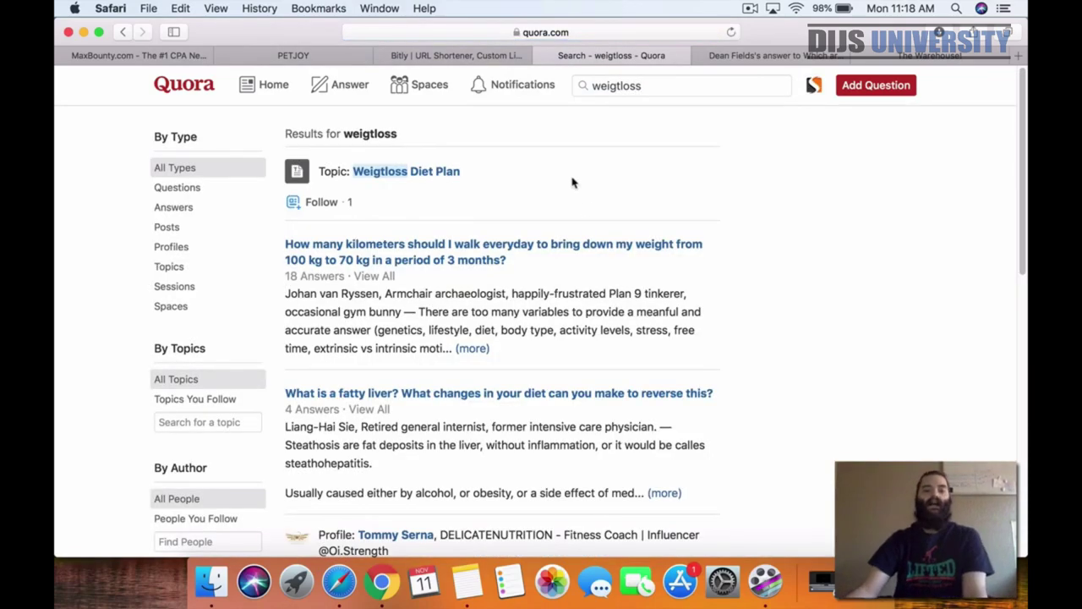
scroll(676, 271, "down", 3)
scroll(675, 268, "down", 3)
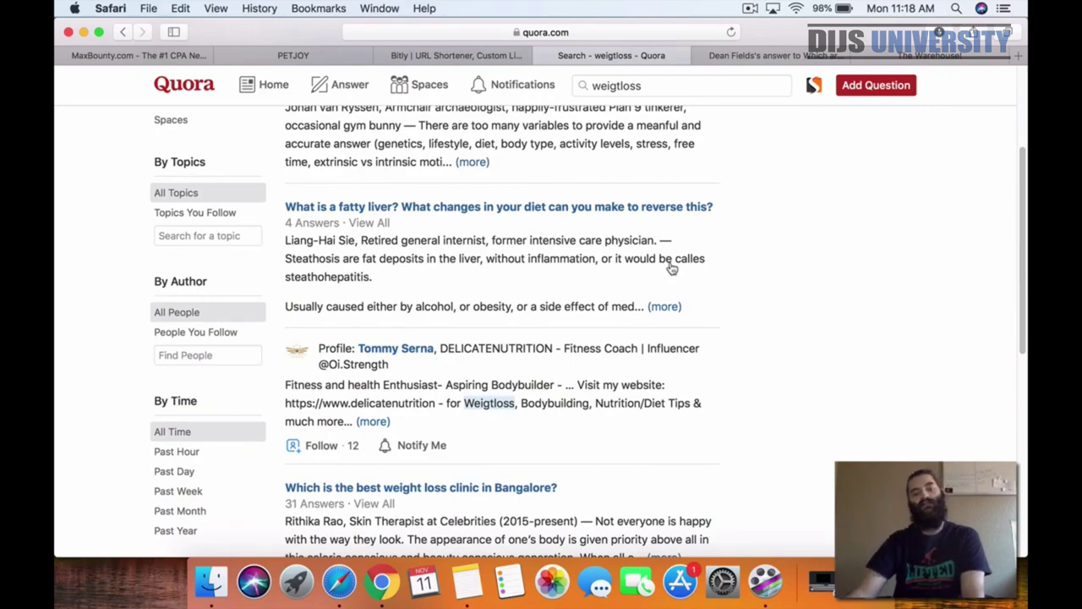
scroll(689, 282, "up", 5)
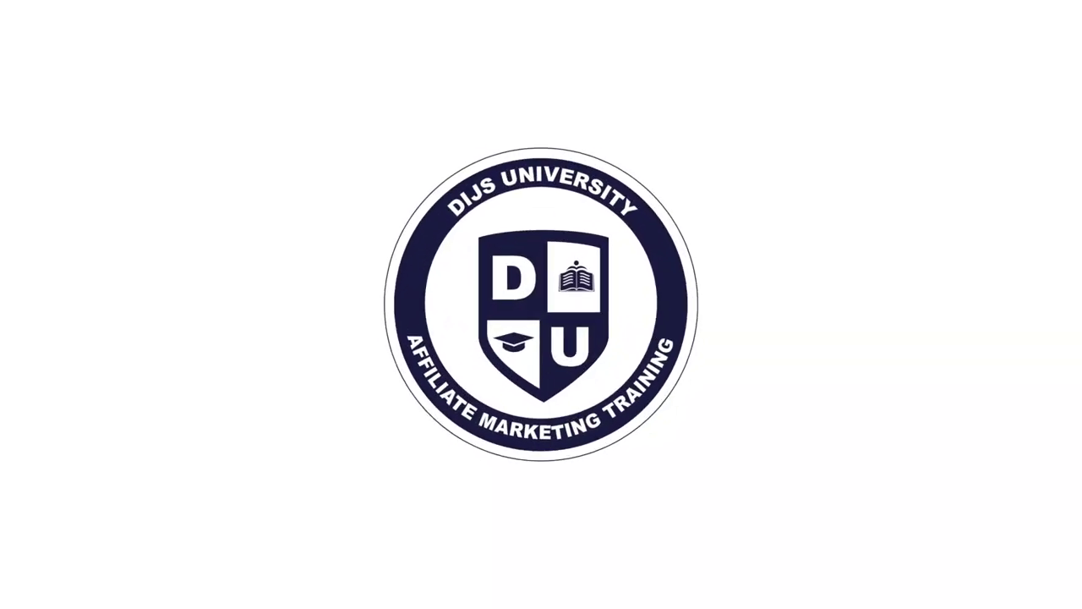
- Open Dijs University Premium from the product library and look over the lessons of the Intro to CPA Marketing Course
scroll(964, 263, "down", 1)
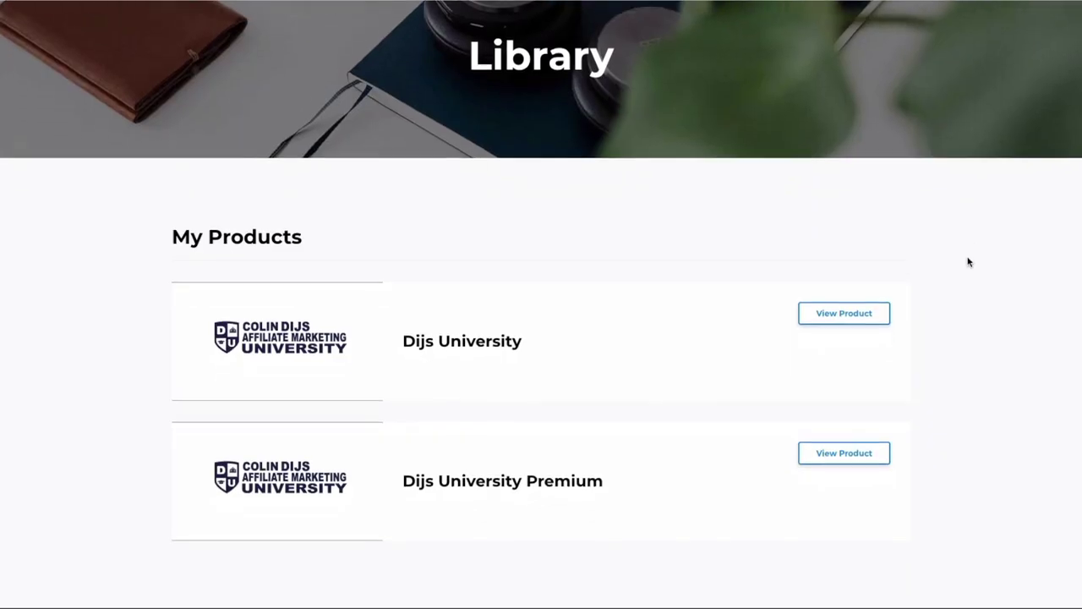
left_click(841, 440)
scroll(937, 263, "down", 1)
scroll(937, 263, "down", 2)
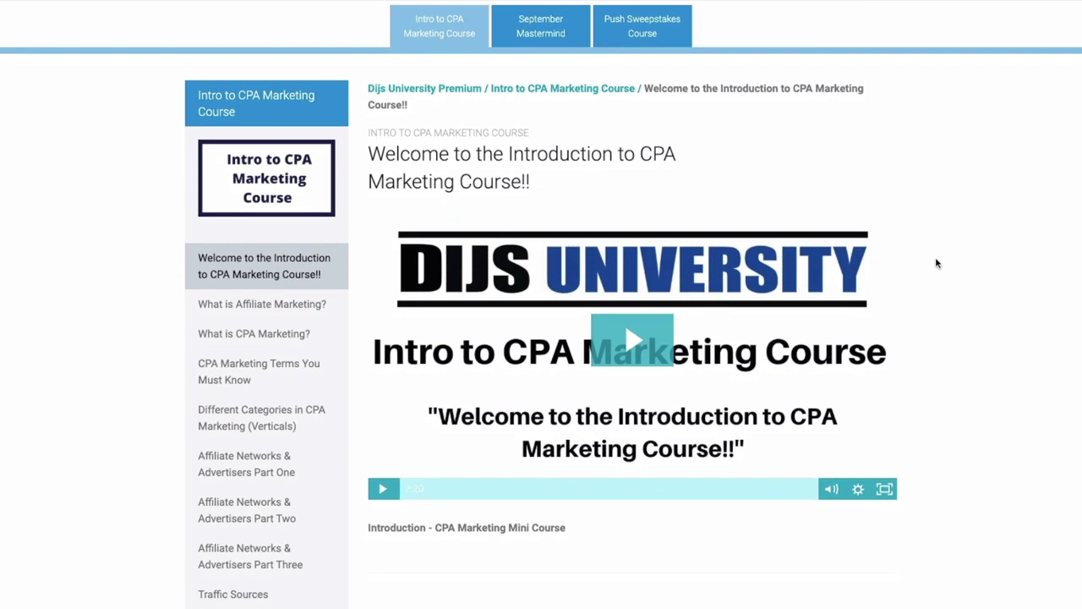
scroll(936, 264, "down", 2)
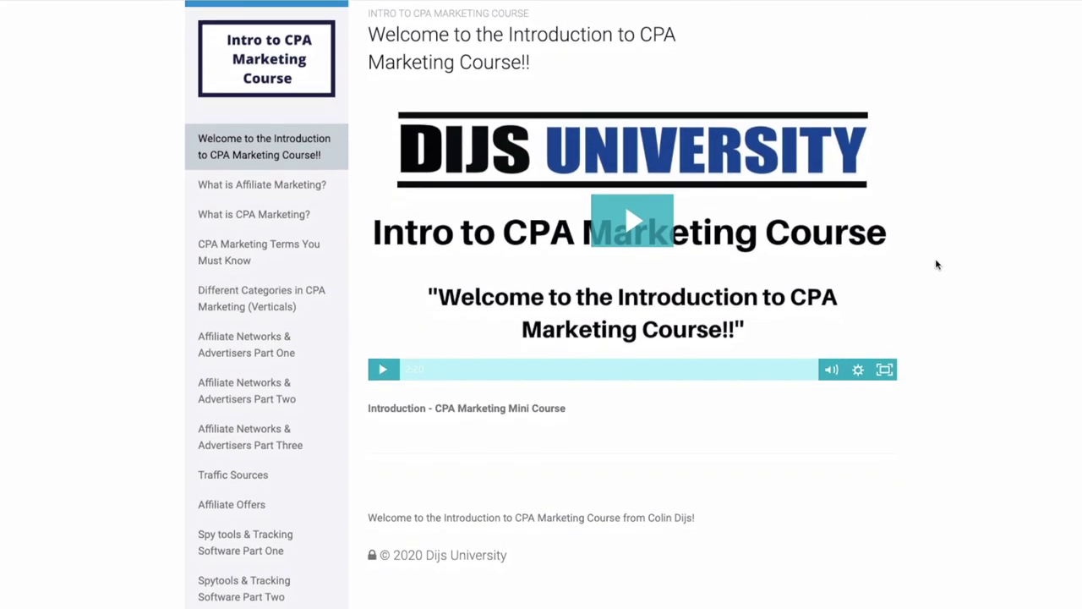
- Look over the Dijs University course categories from Introduction to Traffic Sources and examine the Facebook lesson list
mouse_move(313, 157)
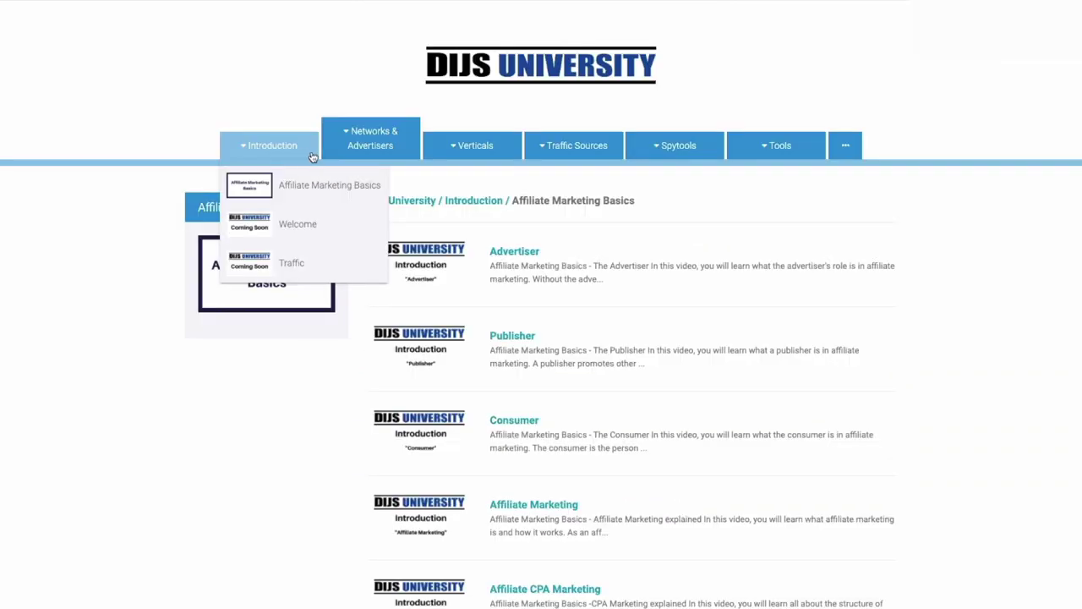
mouse_move(357, 157)
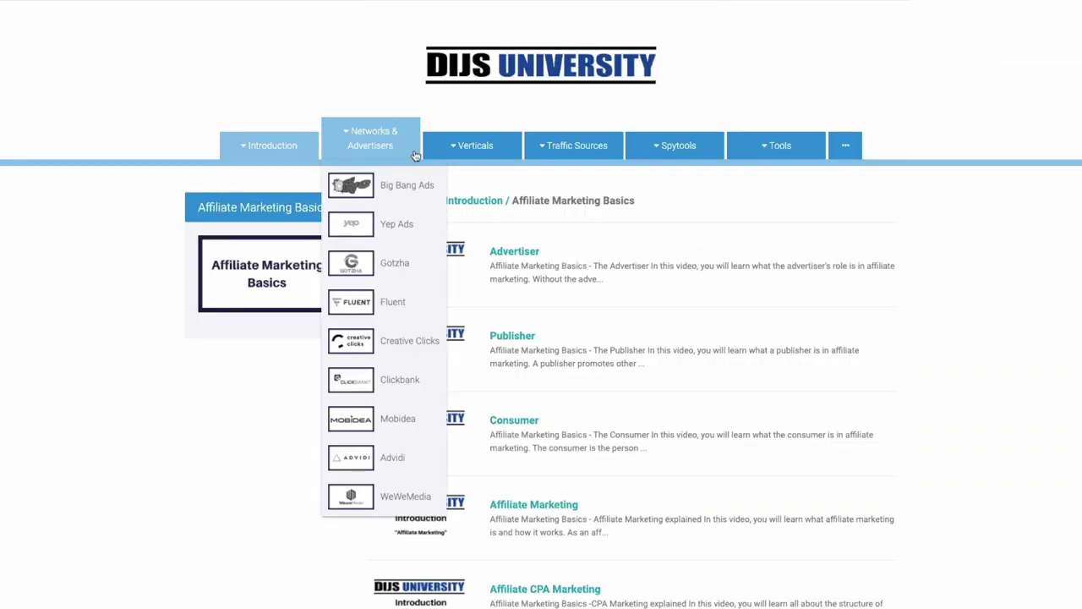
mouse_move(460, 155)
mouse_move(559, 151)
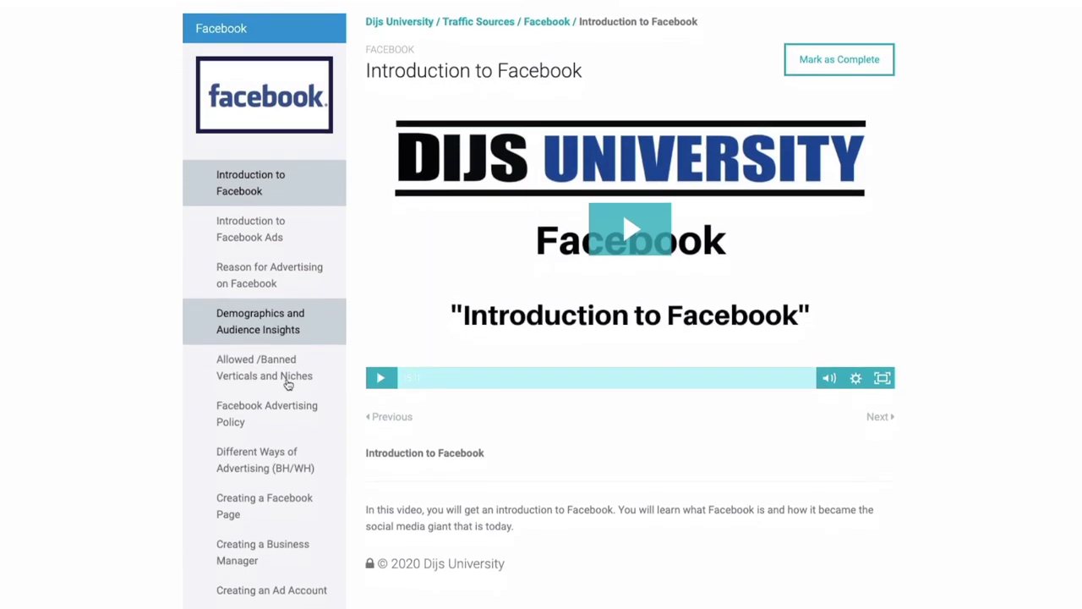
scroll(287, 385, "down", 2)
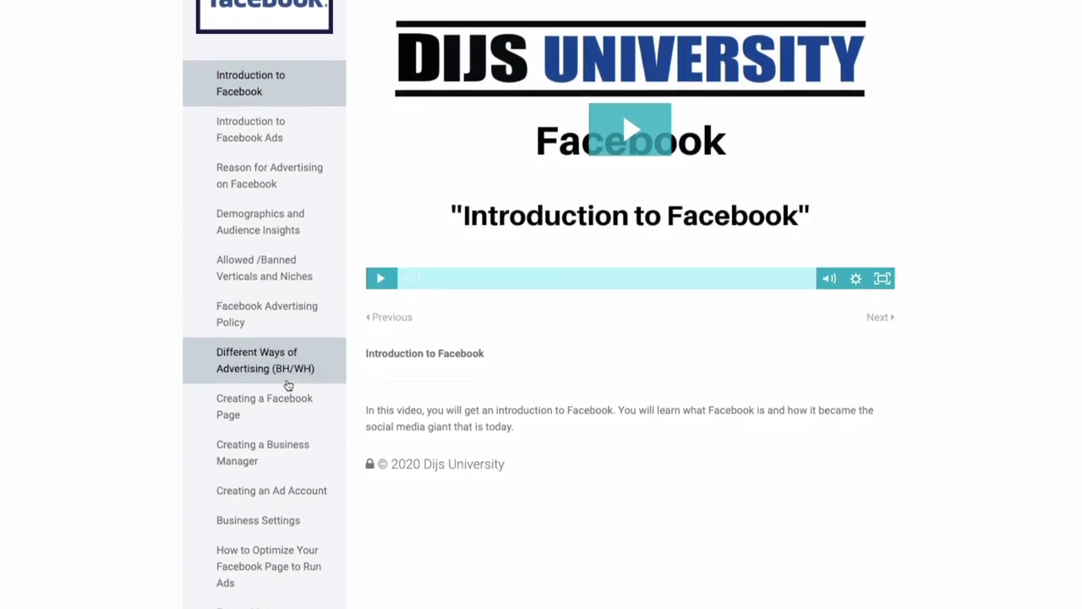
scroll(287, 384, "down", 3)
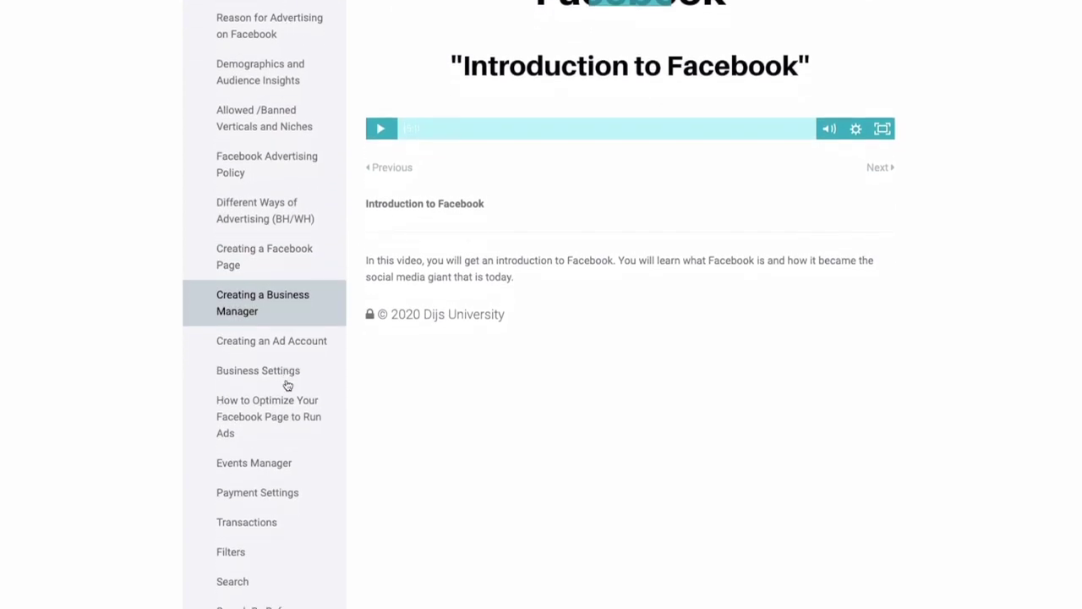
- Look through the Zeropark quick start guides on sweepstakes and credit card trials with push traffic
scroll(287, 385, "down", 1)
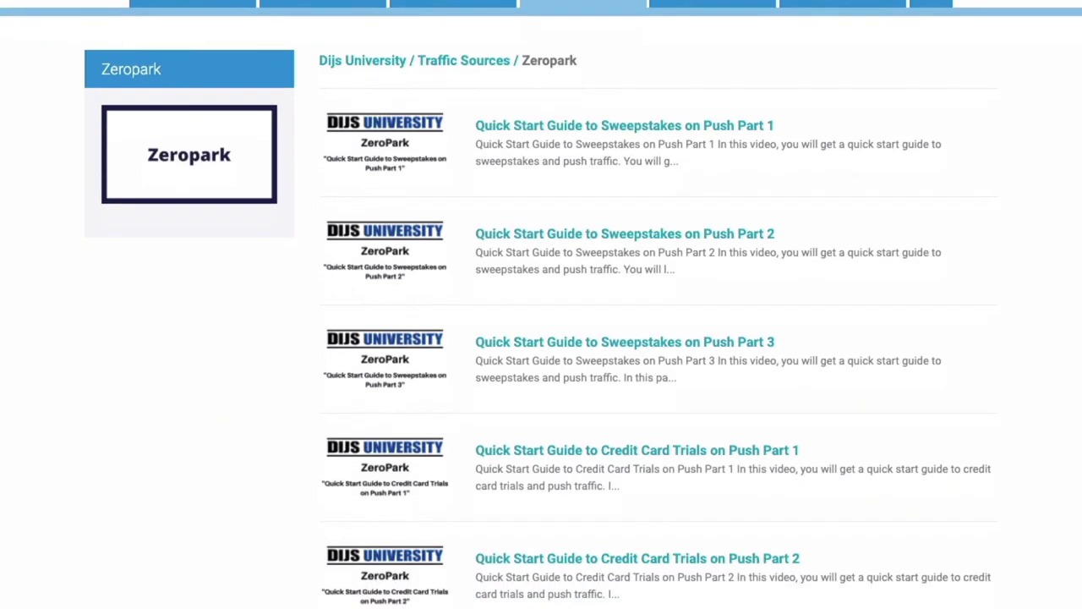
scroll(541, 305, "down", 3)
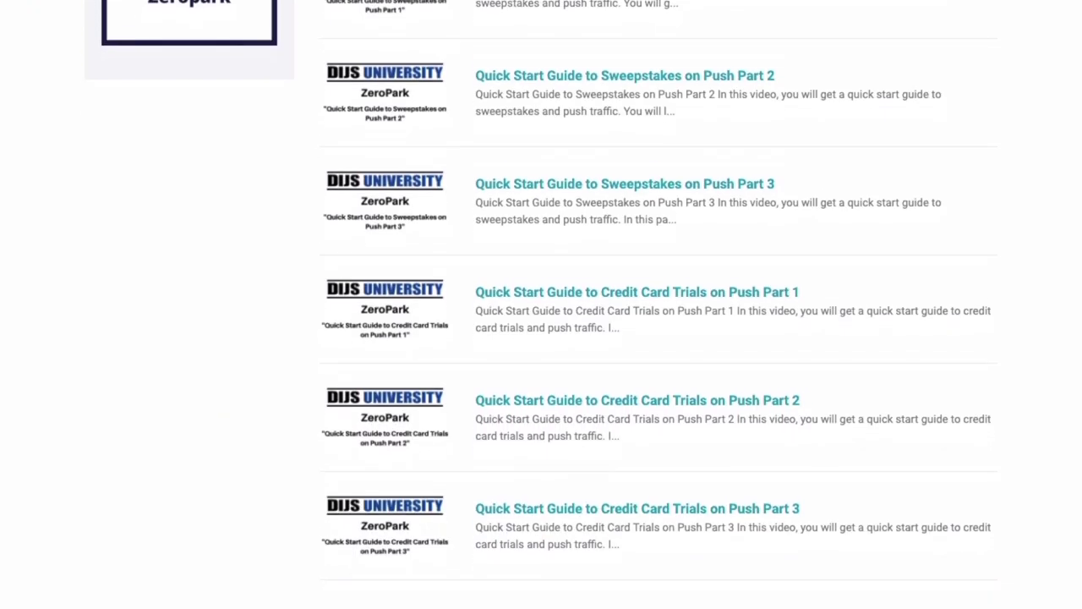
scroll(541, 305, "down", 1)
scroll(542, 304, "up", 3)
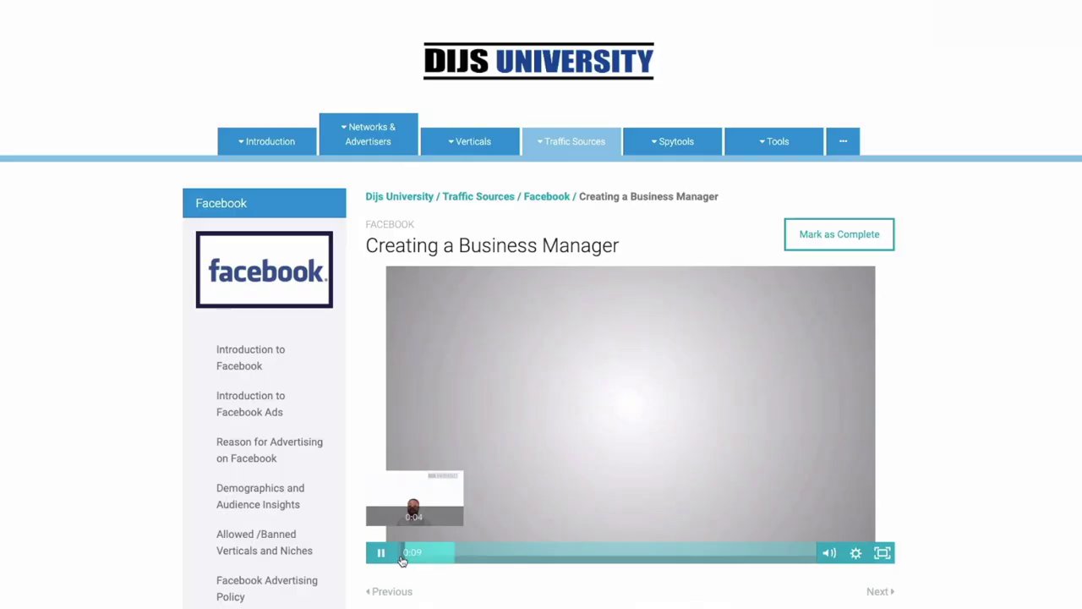